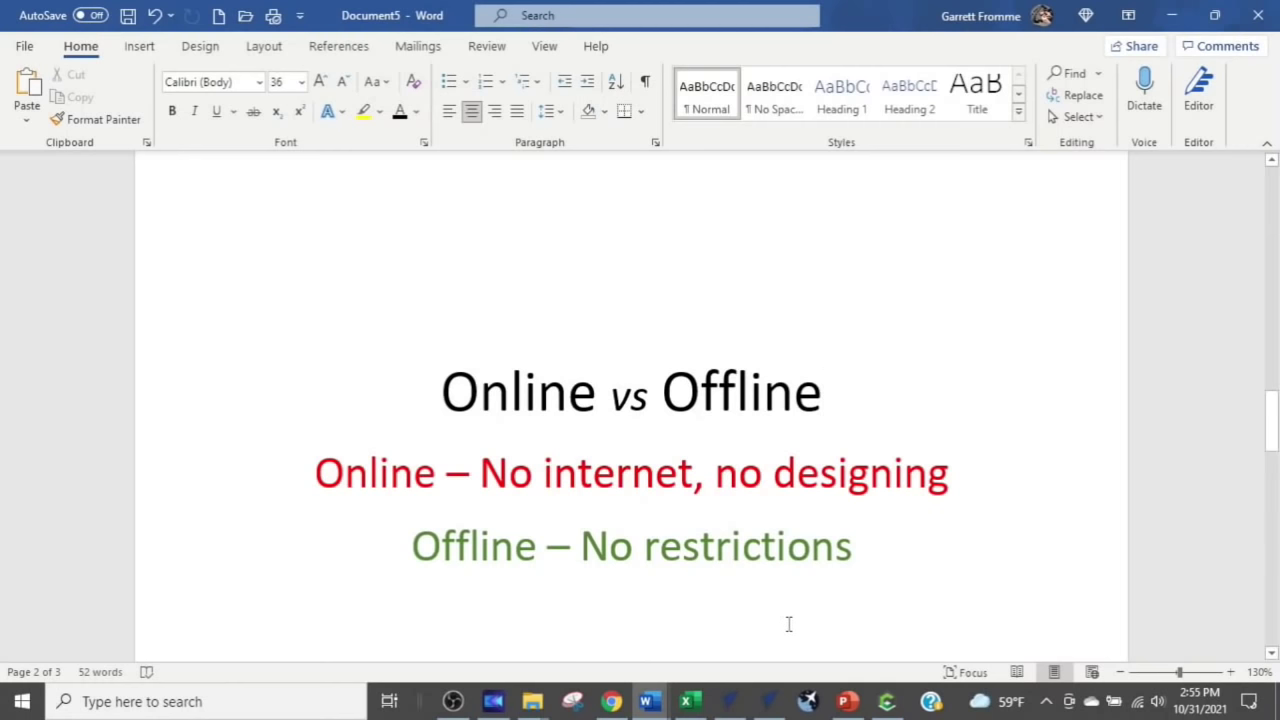
Switch to Easel in Chrome and review the Easel Pro trial, subscription and product key options
click(612, 703)
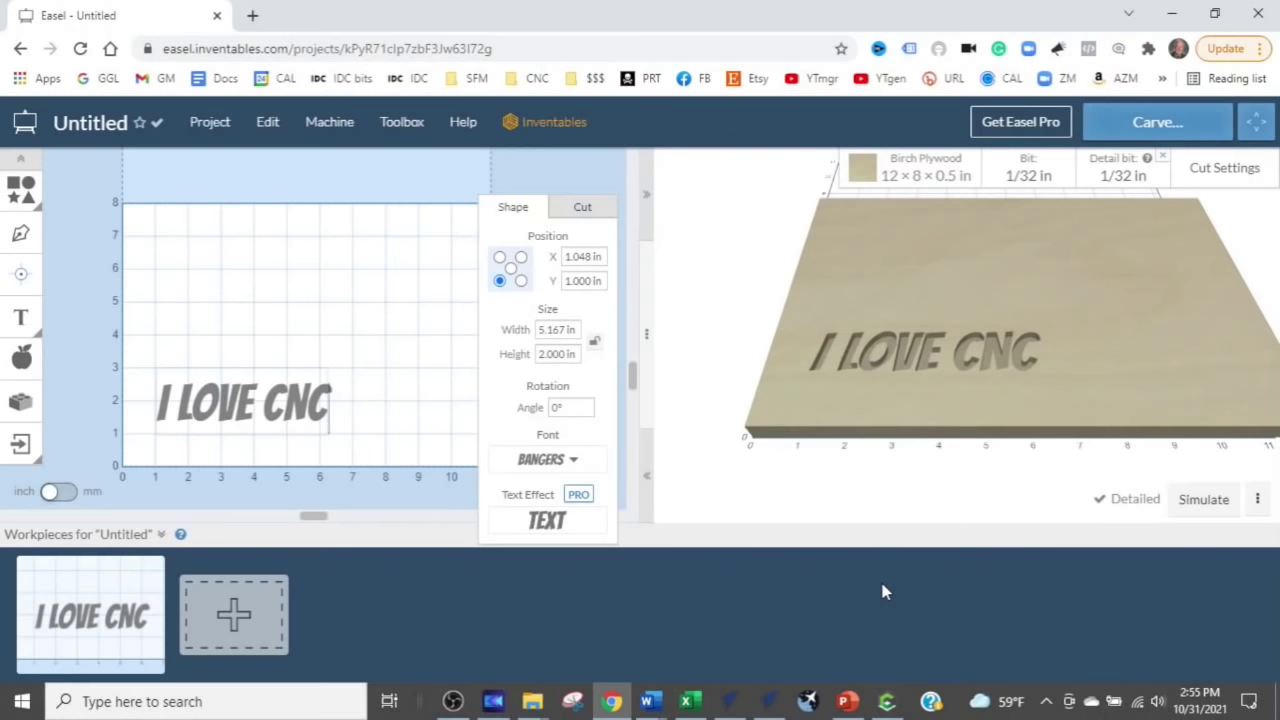
click(1015, 128)
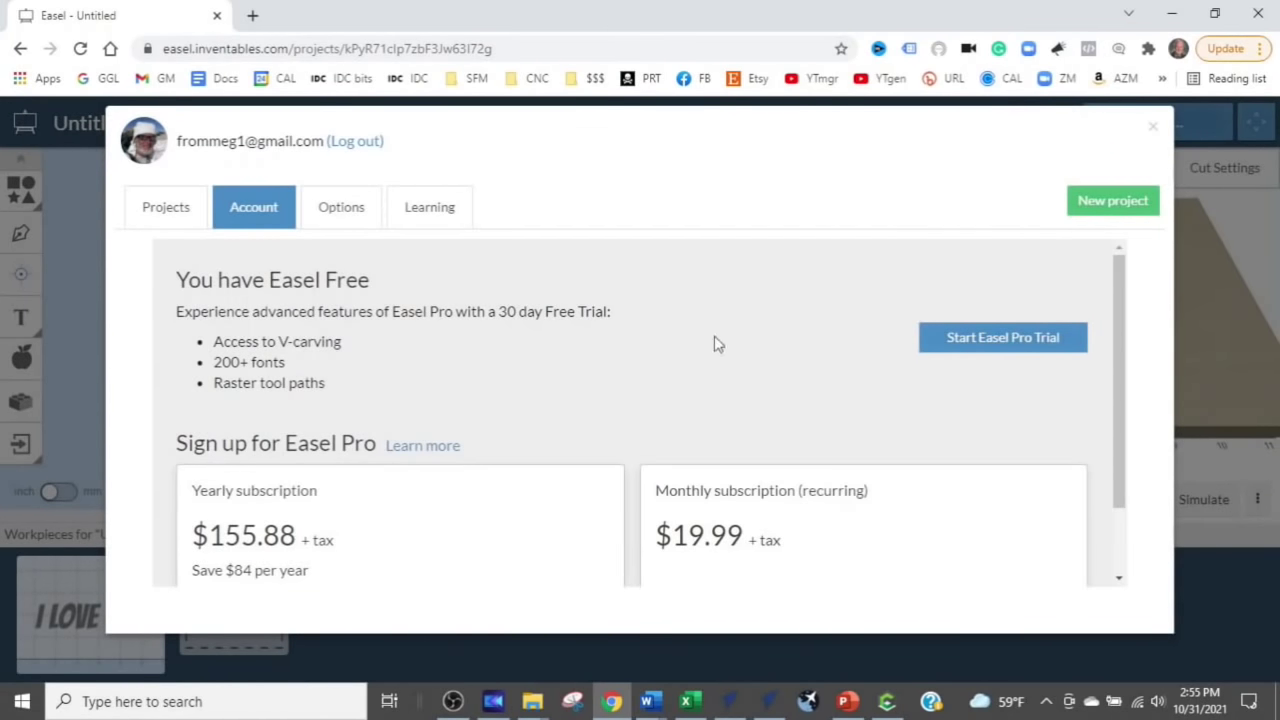
scroll(574, 394, down, 1)
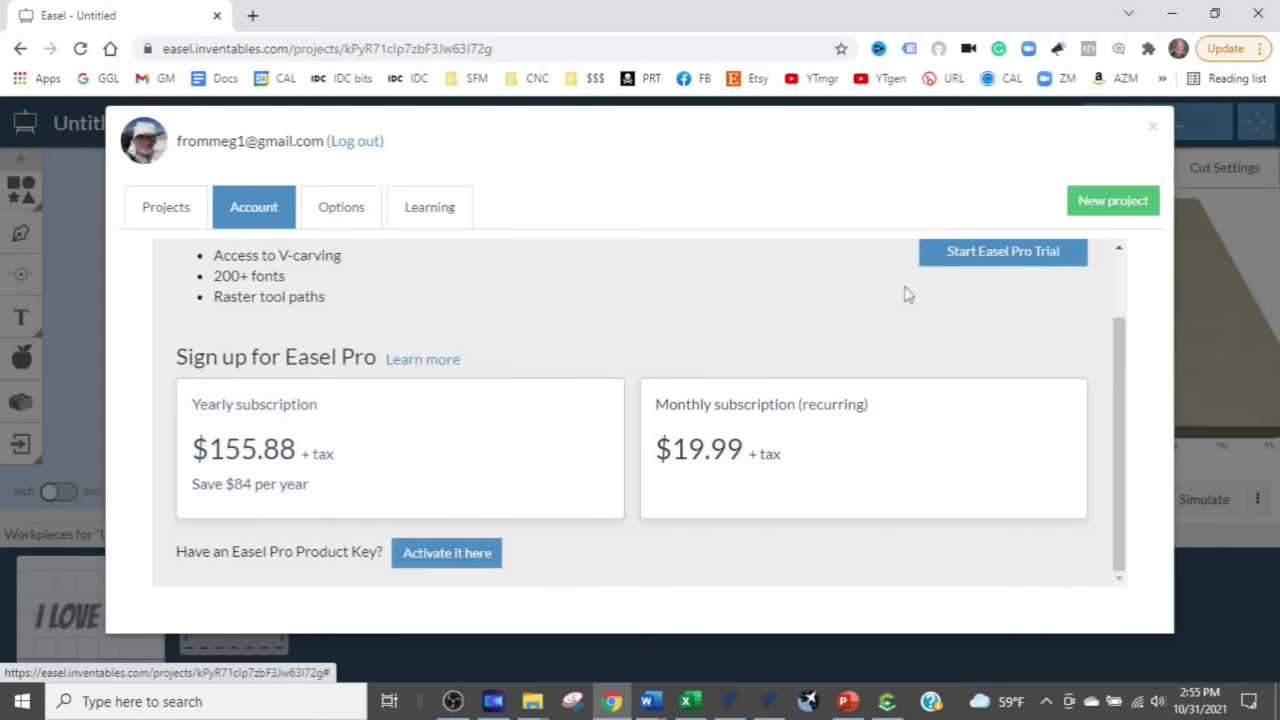
click(1154, 131)
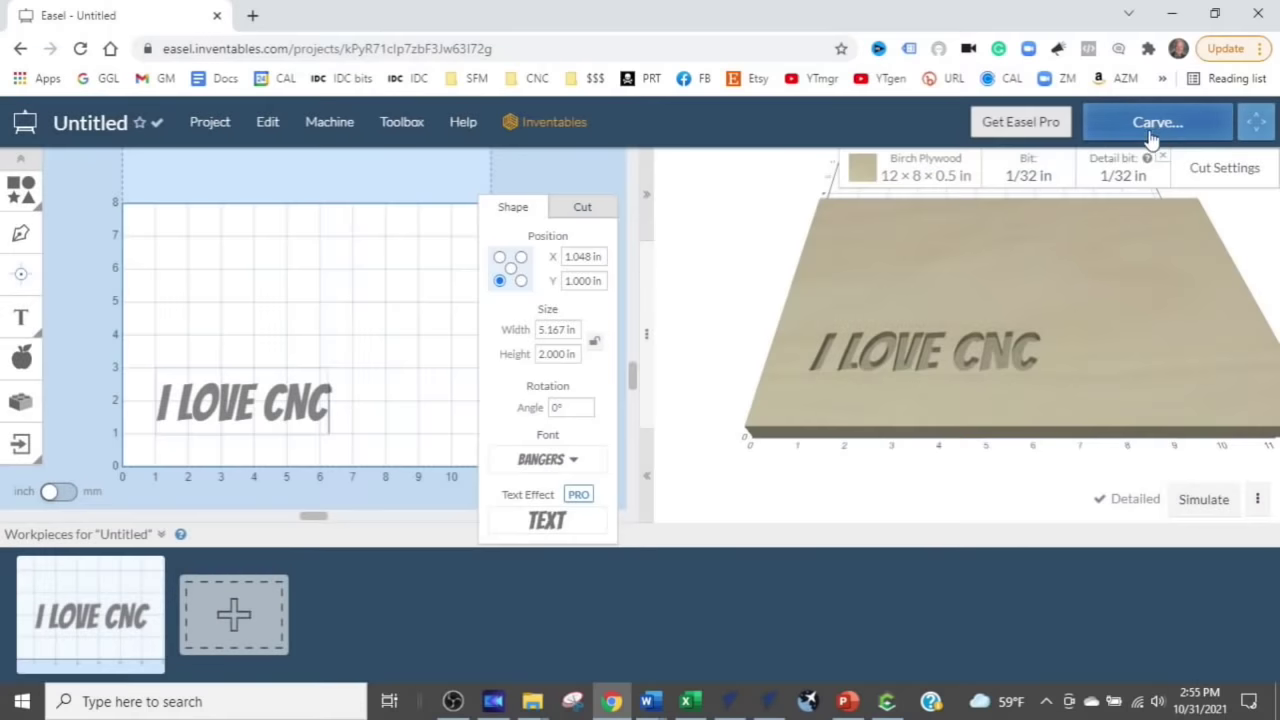
Read the Carbide Create Pro web page in Chrome, covering the trial options and the Pro features from 3D components to engraving toolpaths
click(886, 701)
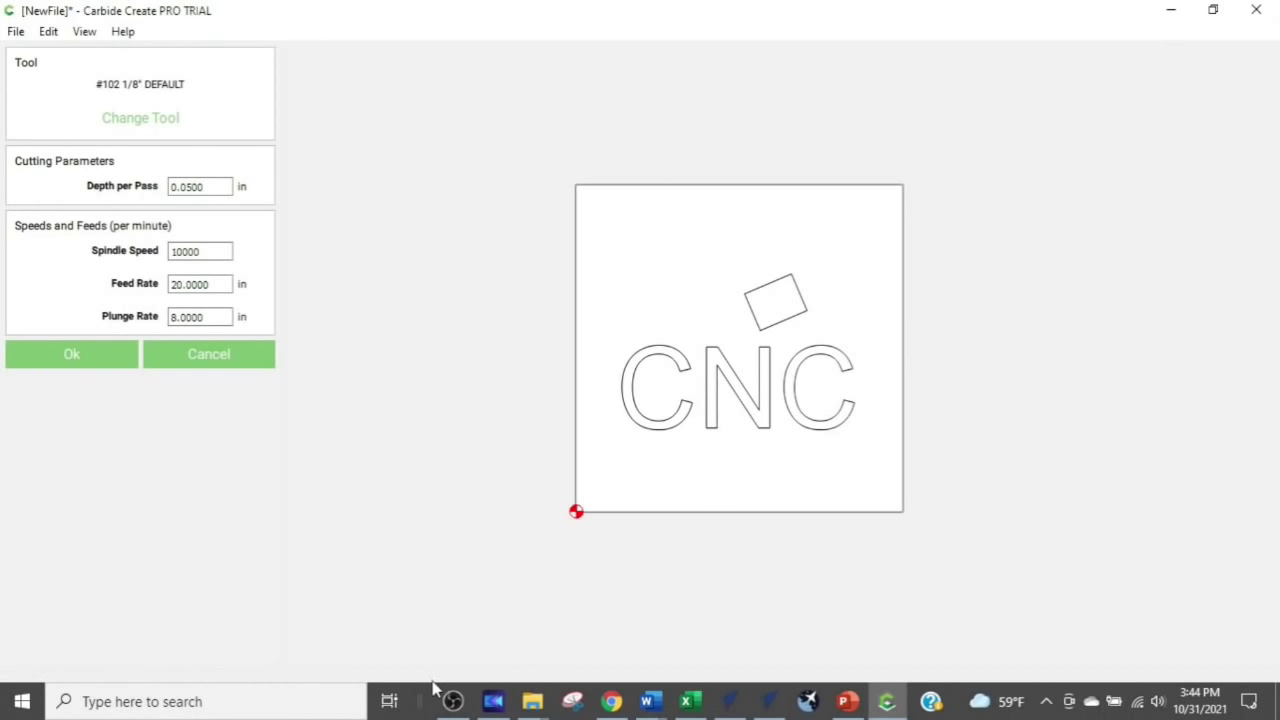
click(610, 701)
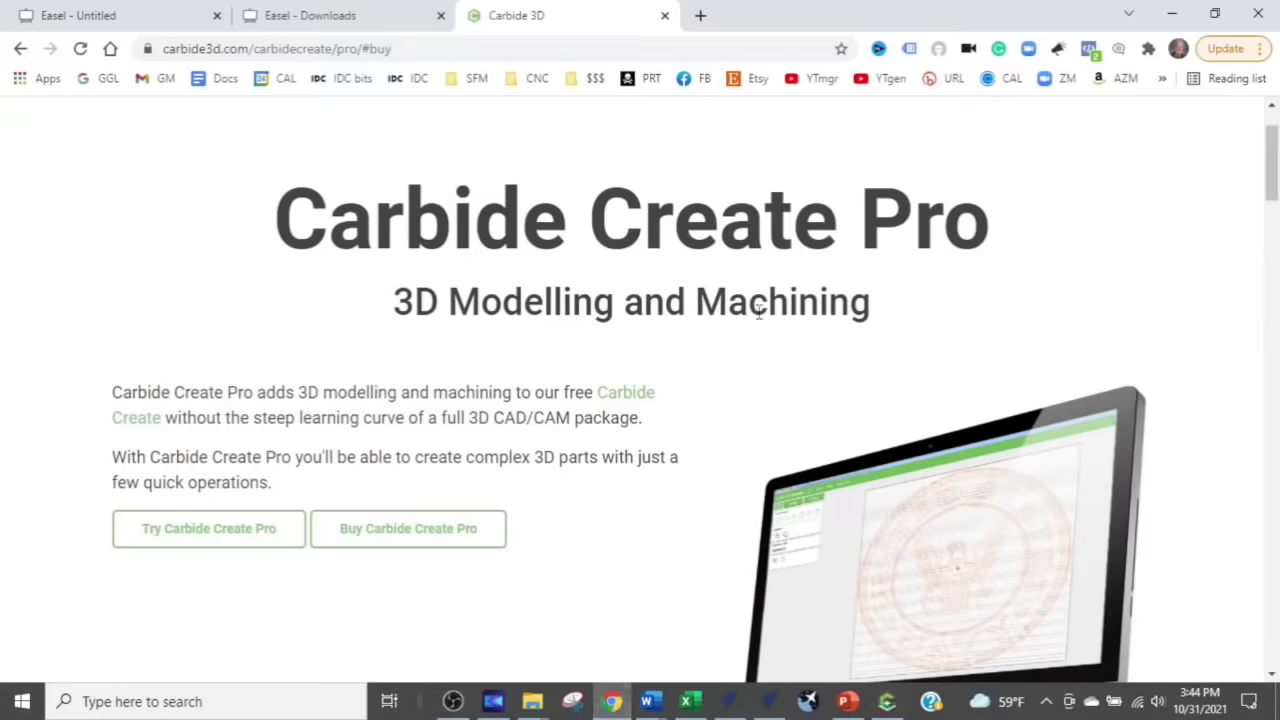
scroll(757, 312, down, 2)
scroll(760, 322, up, 1)
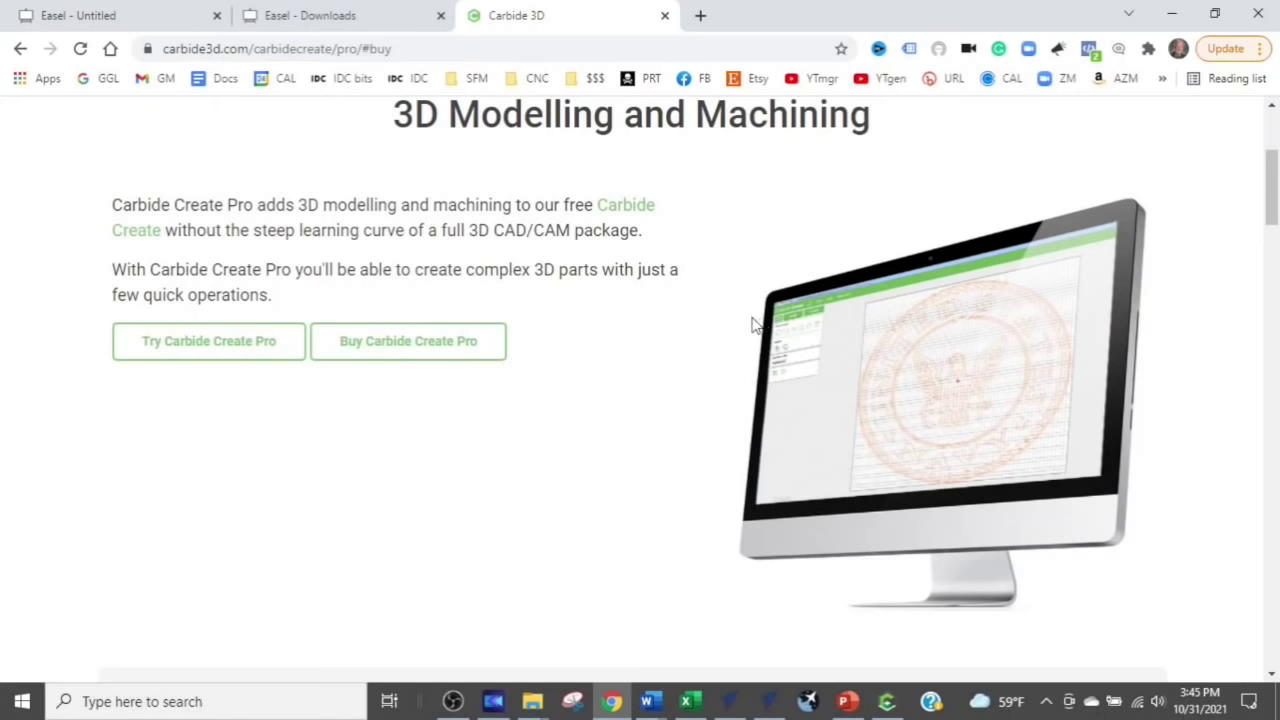
scroll(588, 370, down, 5)
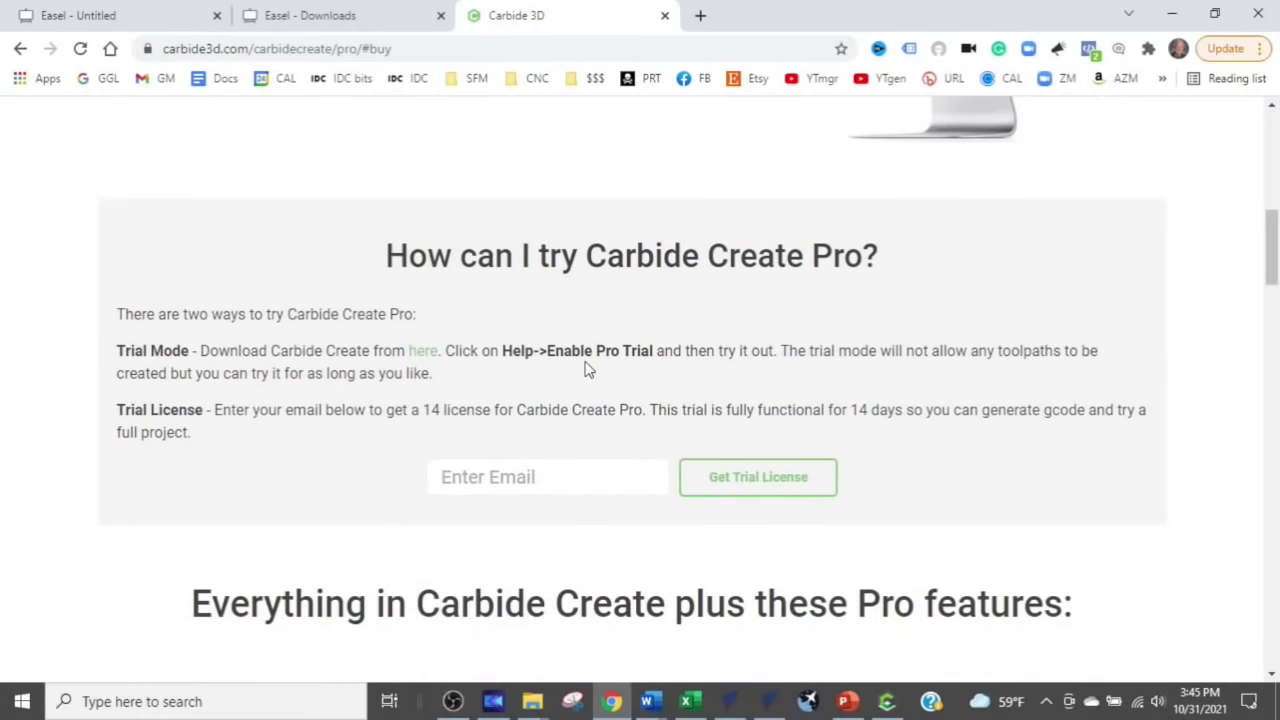
scroll(588, 370, down, 4)
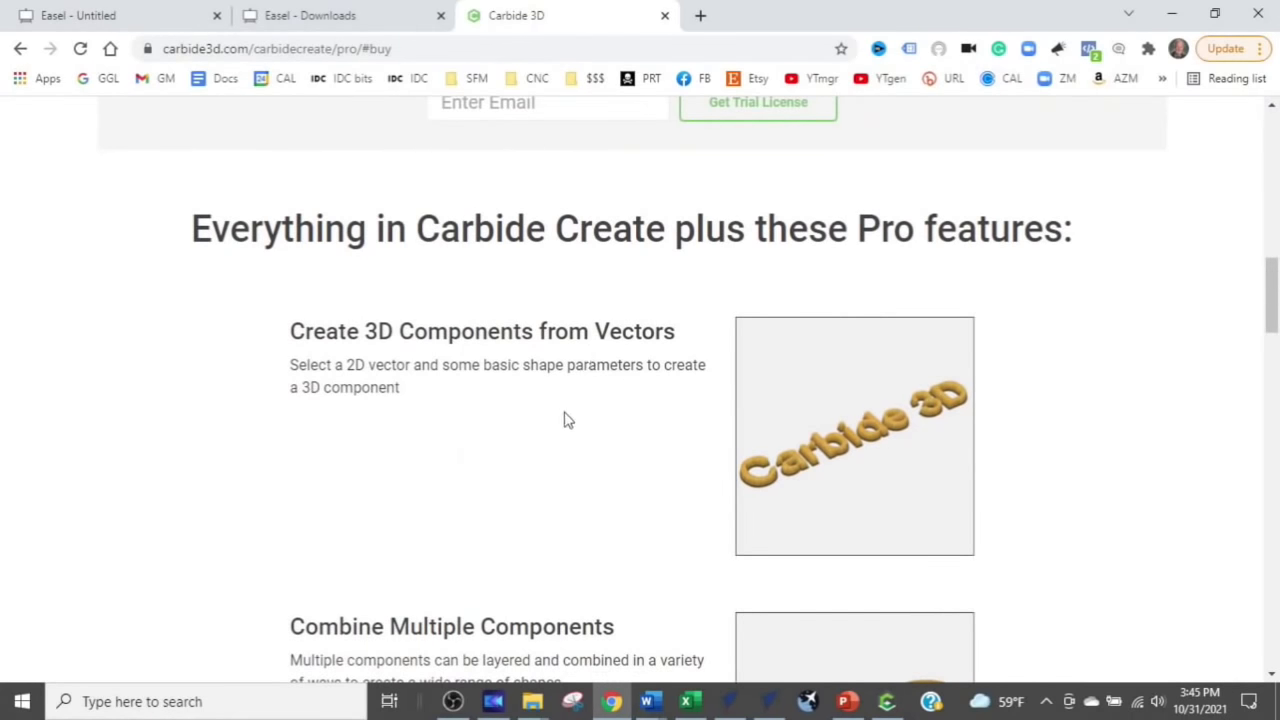
scroll(566, 420, down, 4)
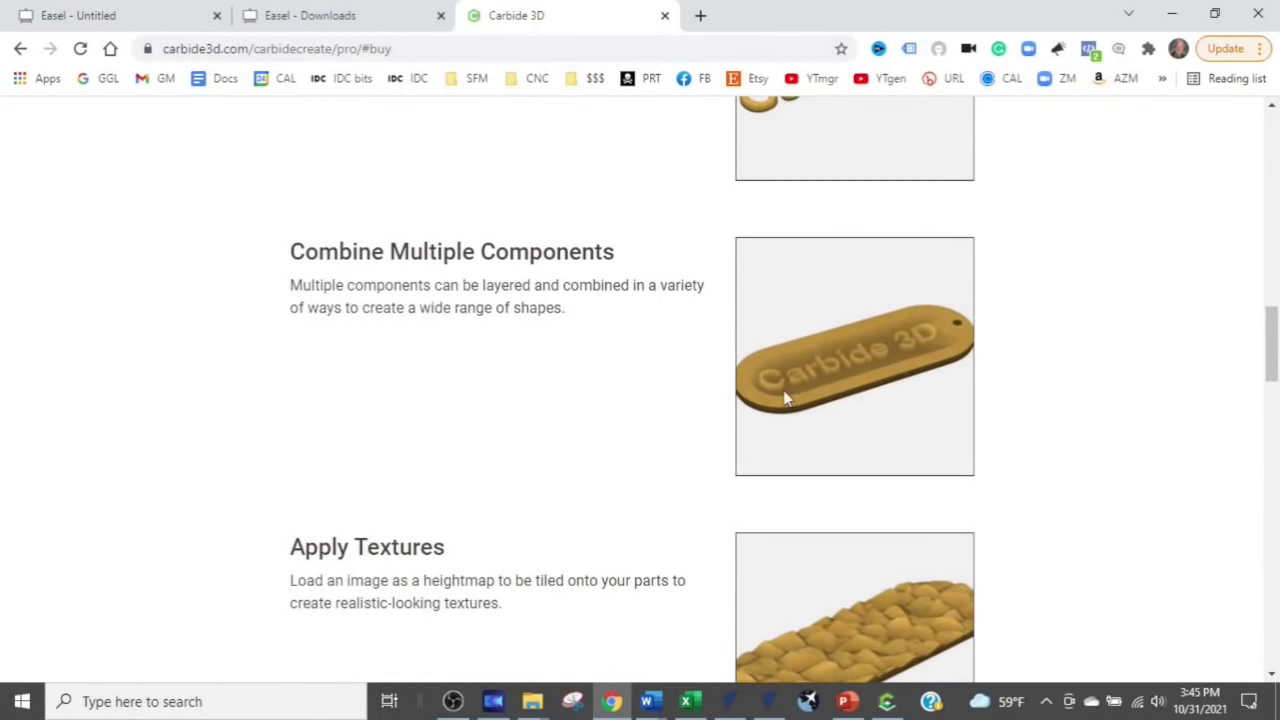
scroll(784, 398, down, 3)
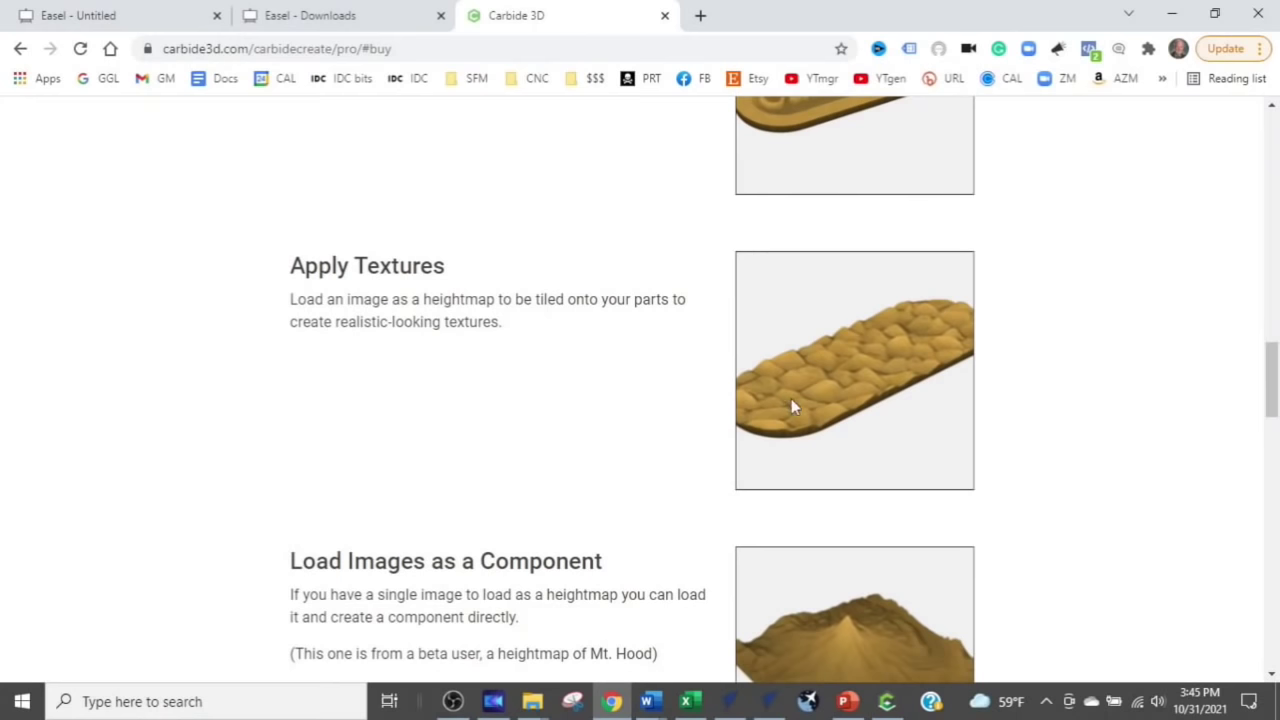
scroll(791, 405, down, 4)
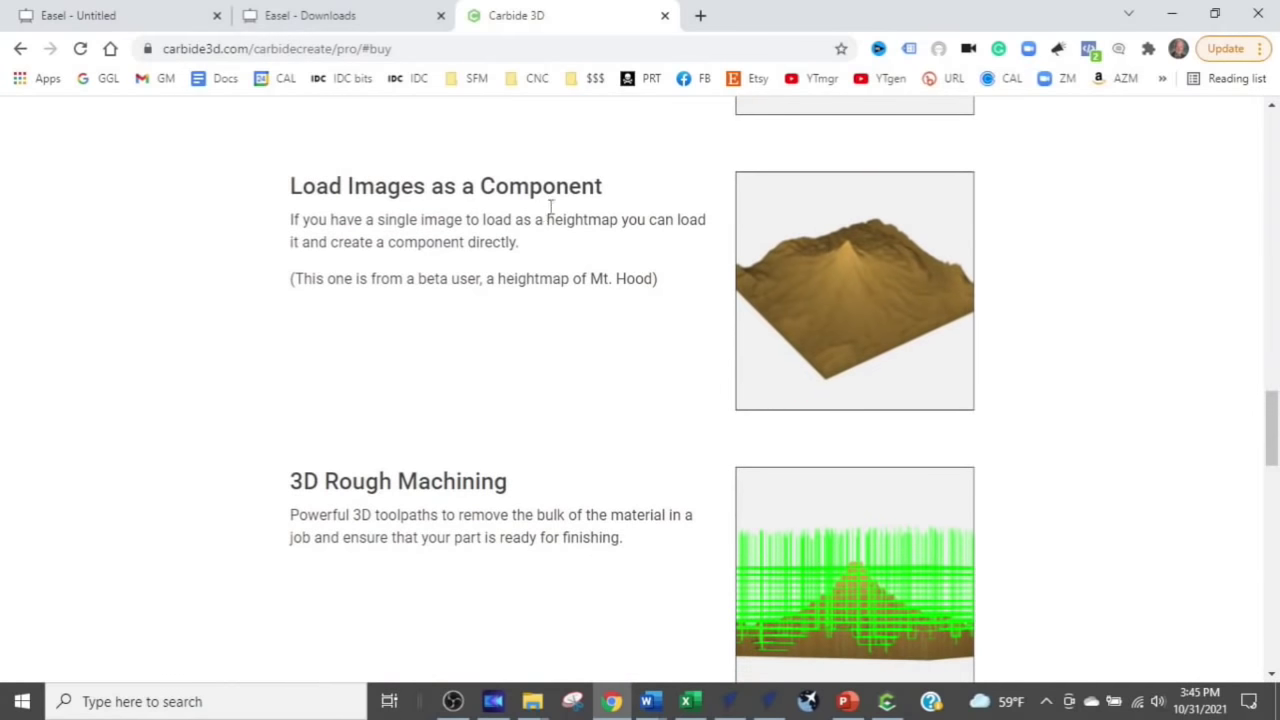
scroll(802, 316, down, 3)
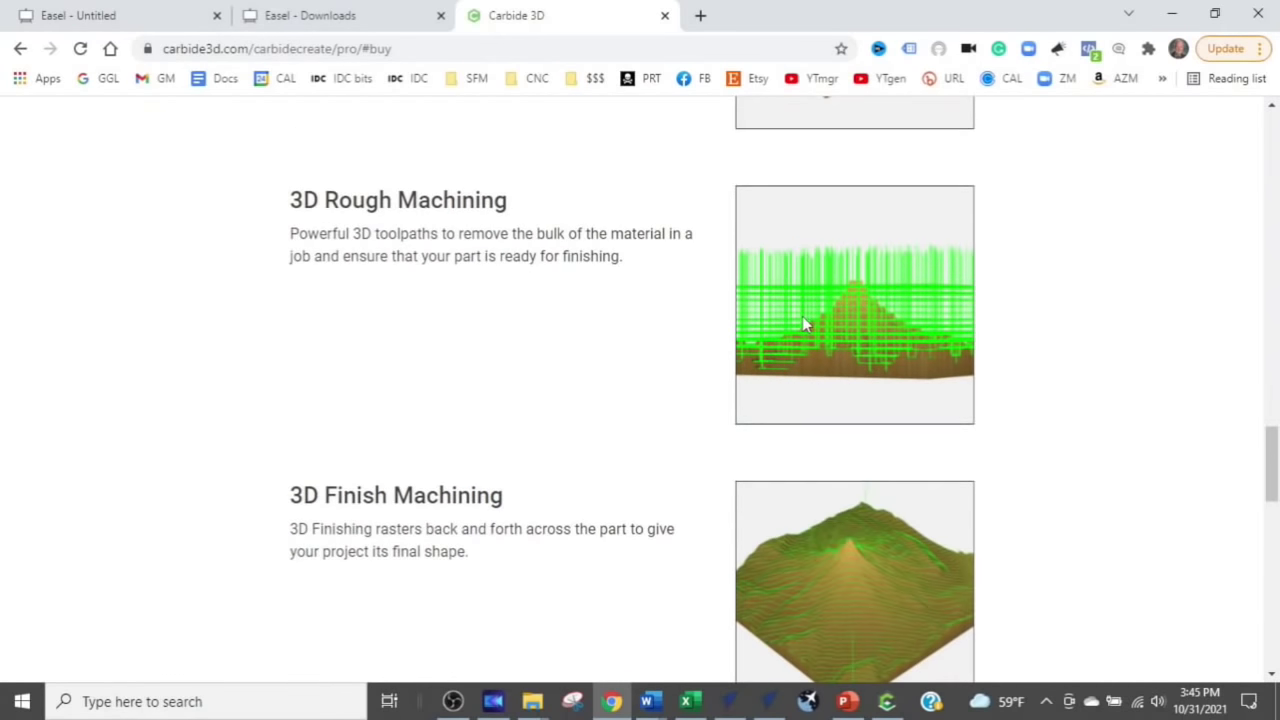
scroll(545, 404, down, 2)
scroll(545, 404, down, 2)
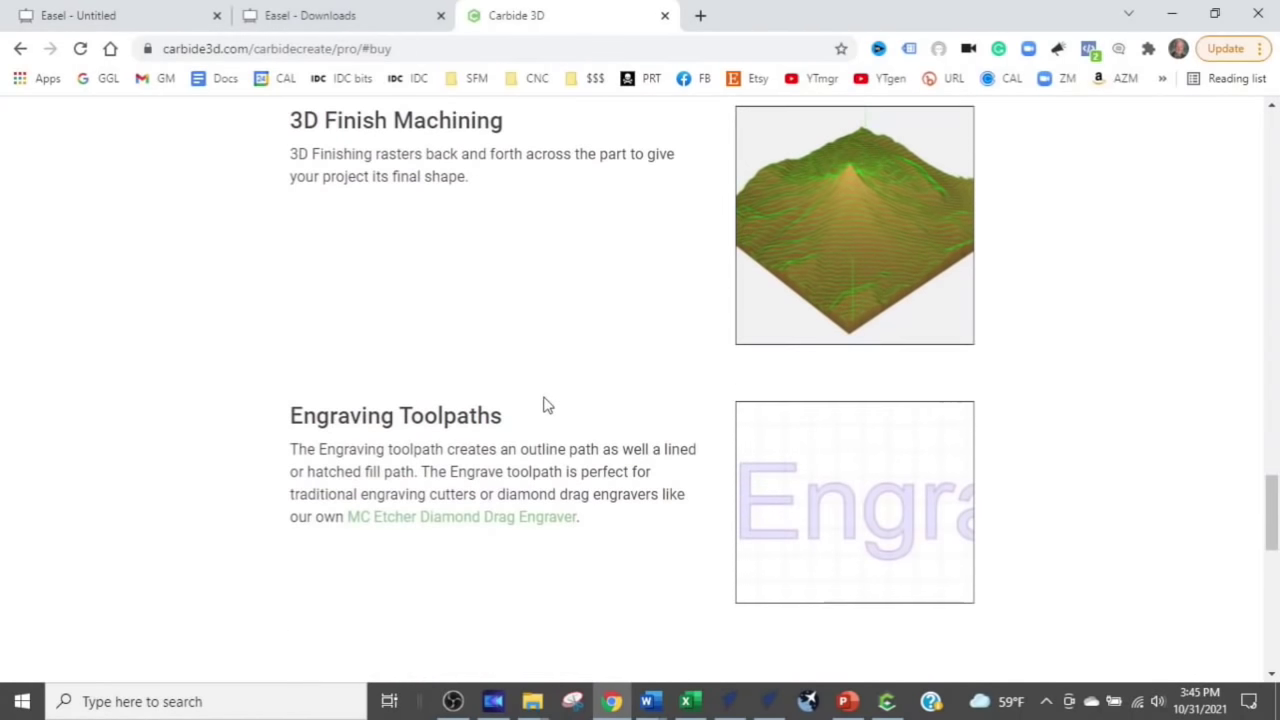
scroll(545, 404, down, 5)
Examine the Carbide Create Pro pricing section, highlighting the yearly subscription price and the perpetual license text
scroll(545, 404, up, 8)
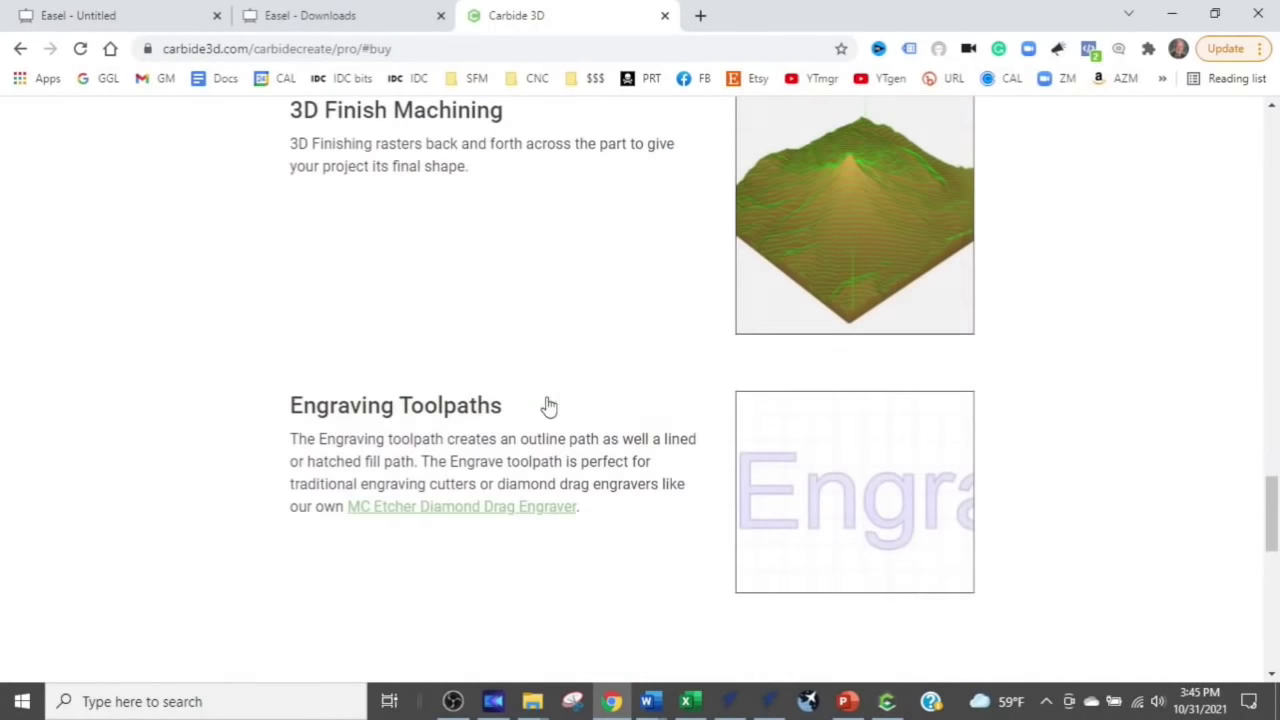
scroll(555, 412, up, 15)
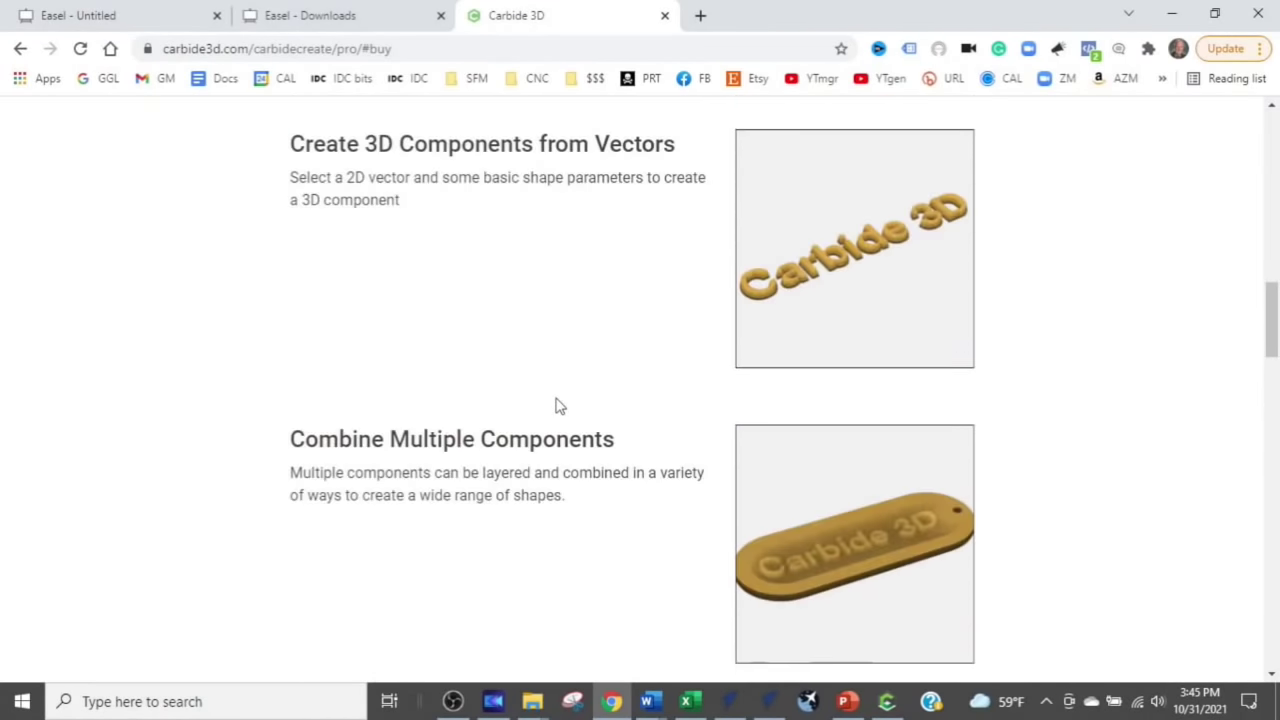
scroll(558, 405, down, 18)
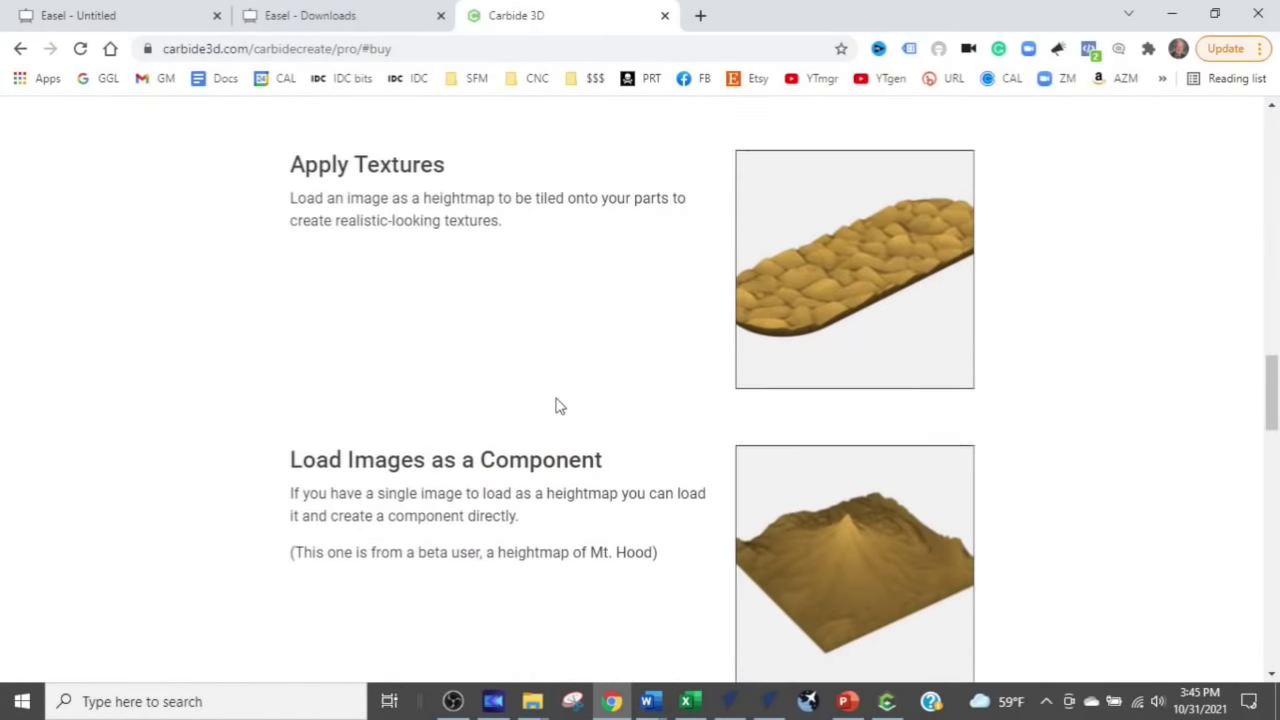
scroll(558, 405, down, 3)
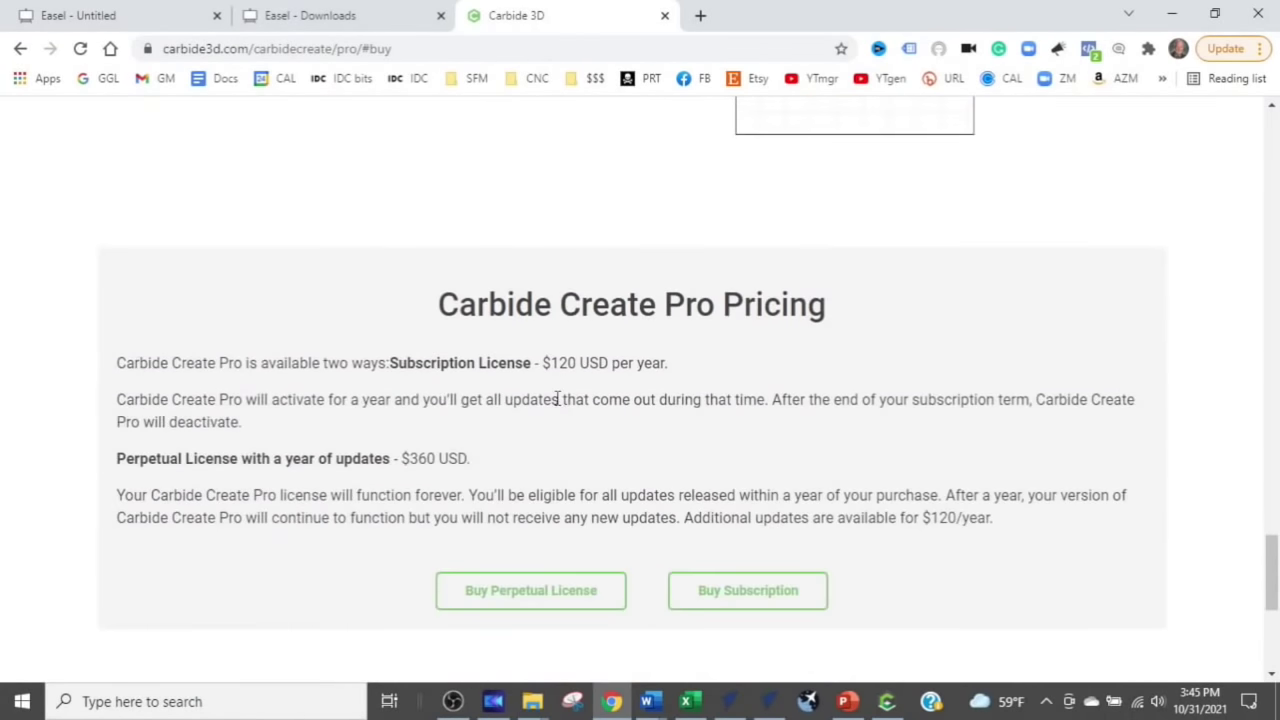
drag(667, 362, 541, 363)
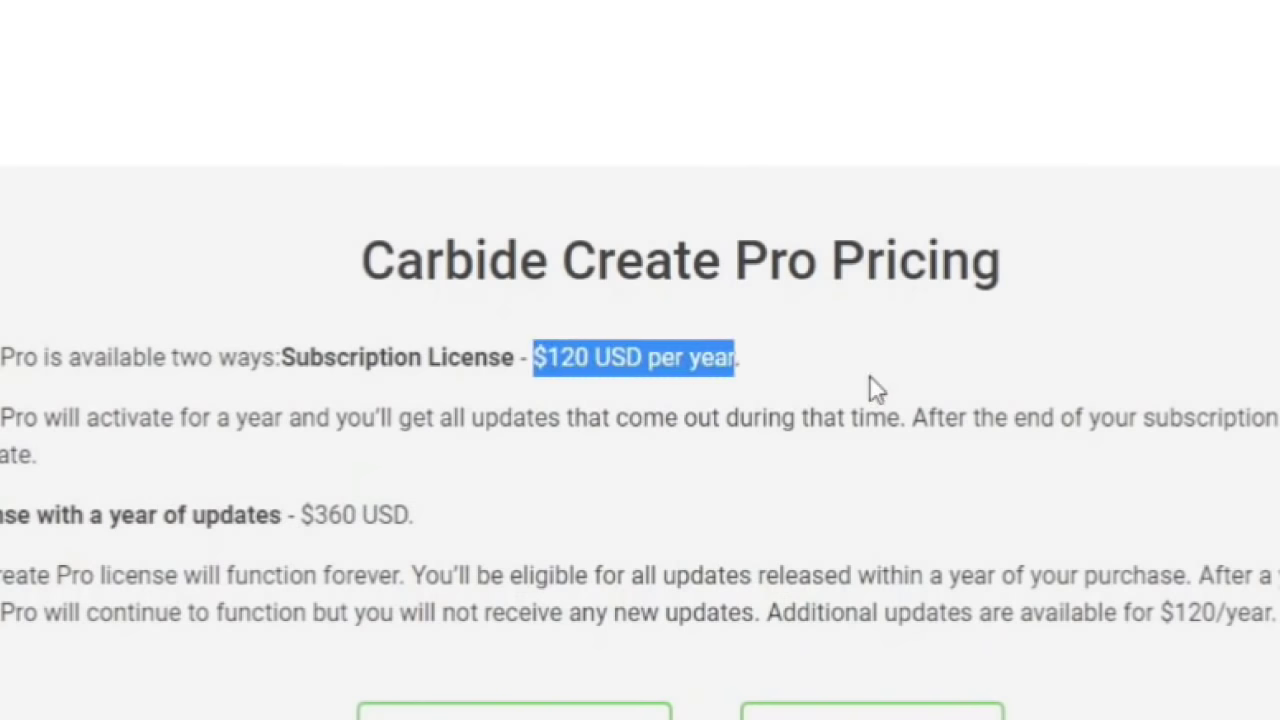
click(450, 522)
drag(453, 577, 0, 515)
click(2, 515)
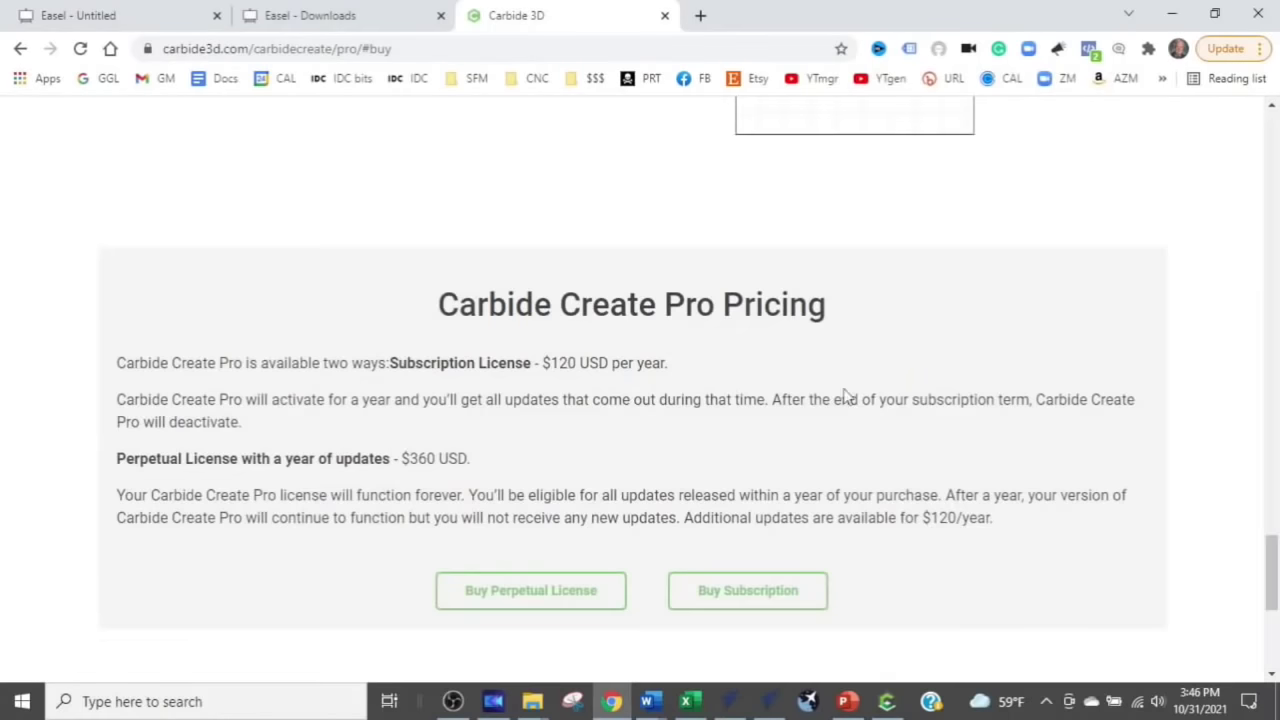
scroll(680, 430, up, 15)
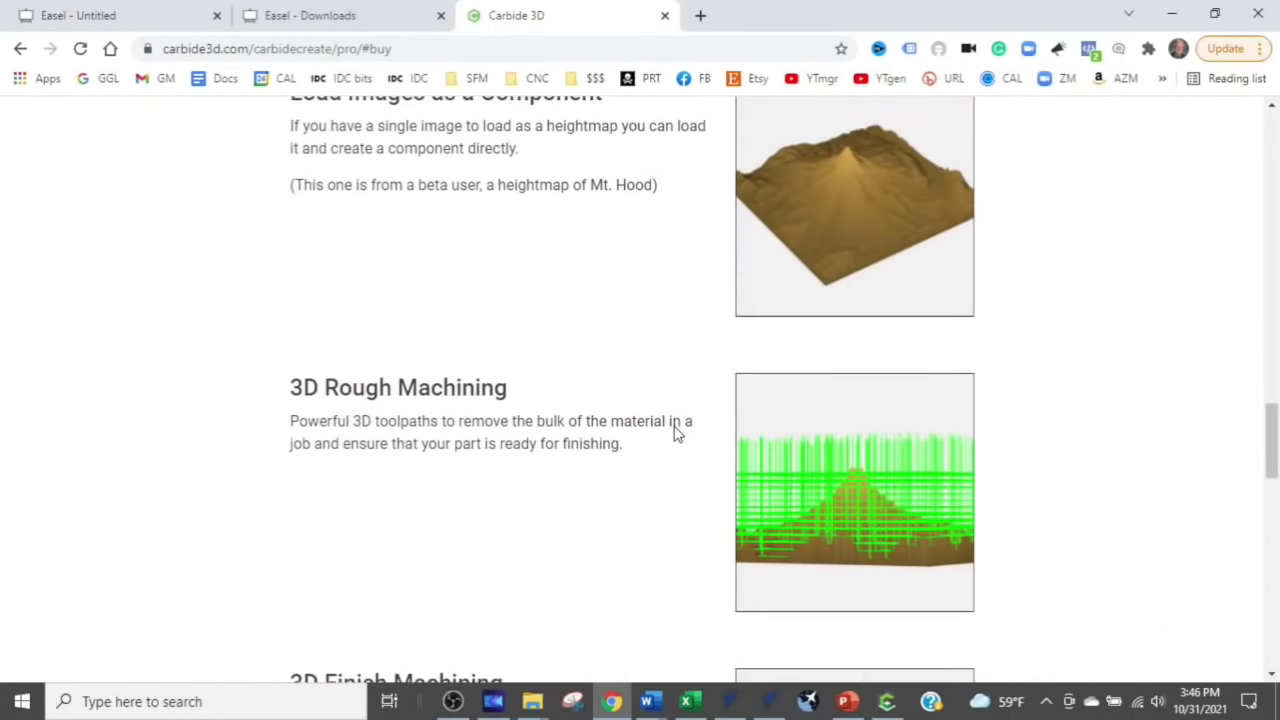
scroll(648, 458, up, 9)
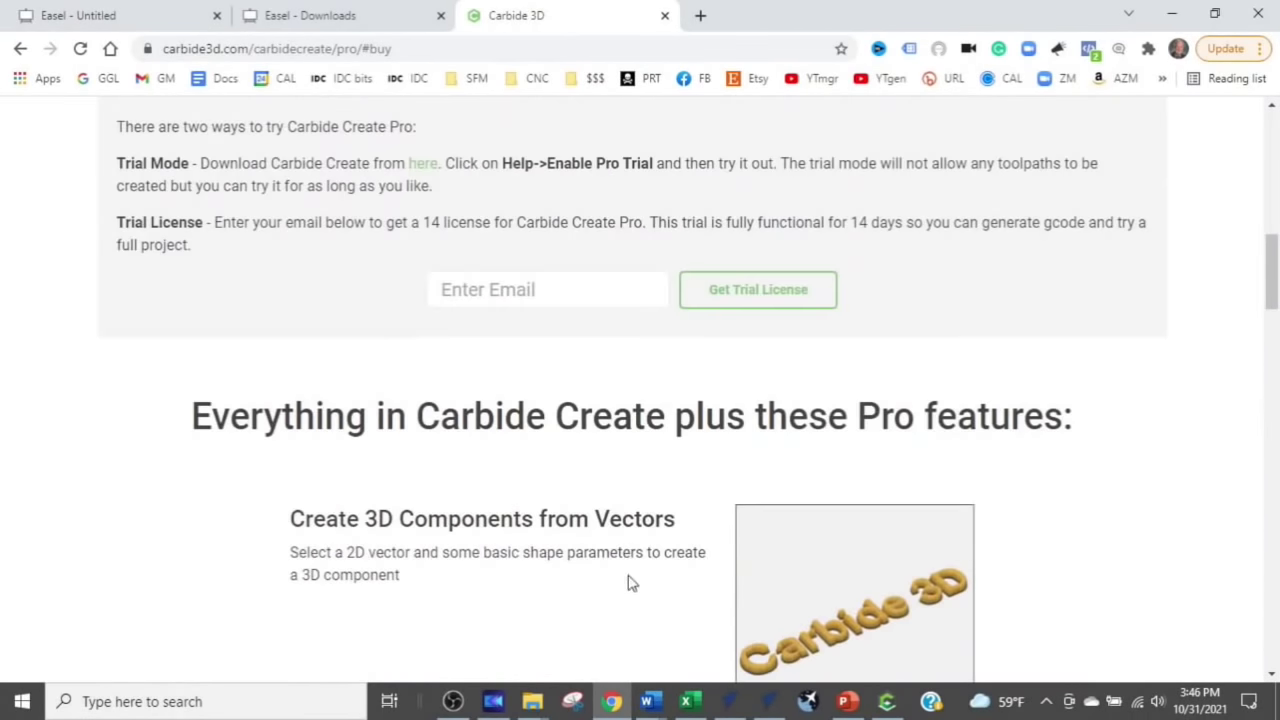
Switch to Carbide Create, accept the V-Carve tool settings and Toolpath 1, and open the Design workspace
click(889, 702)
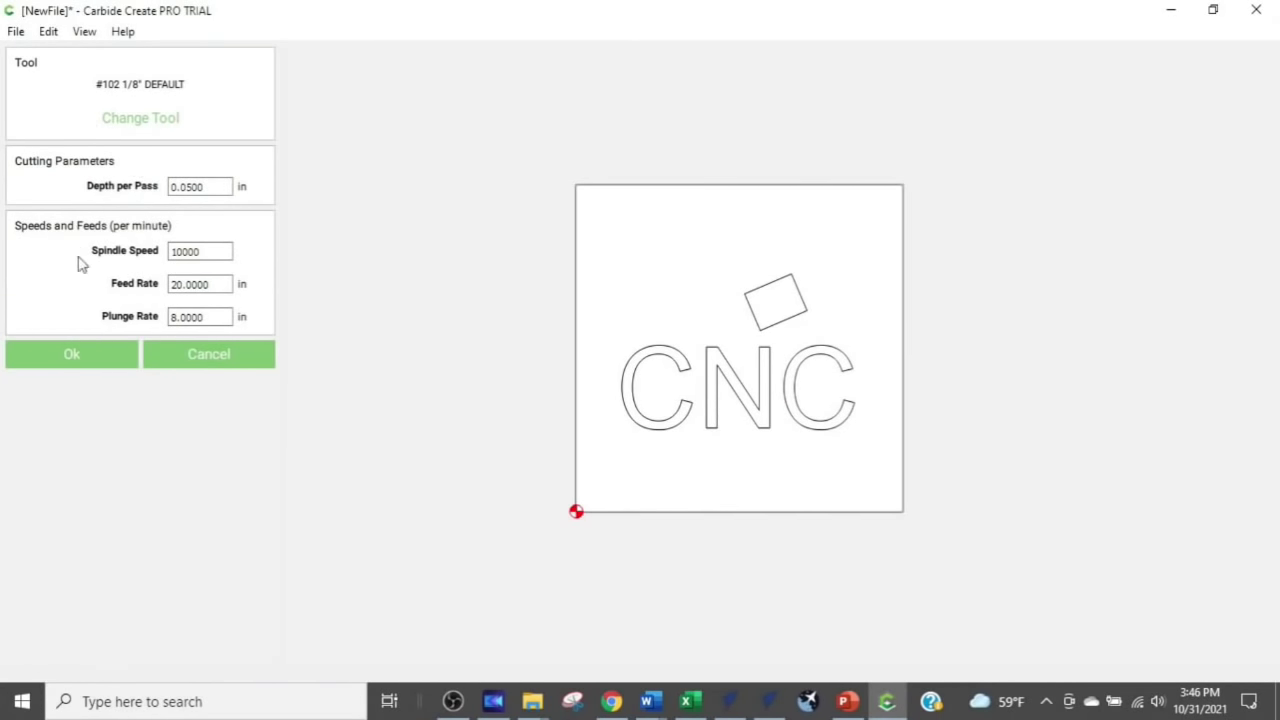
click(126, 358)
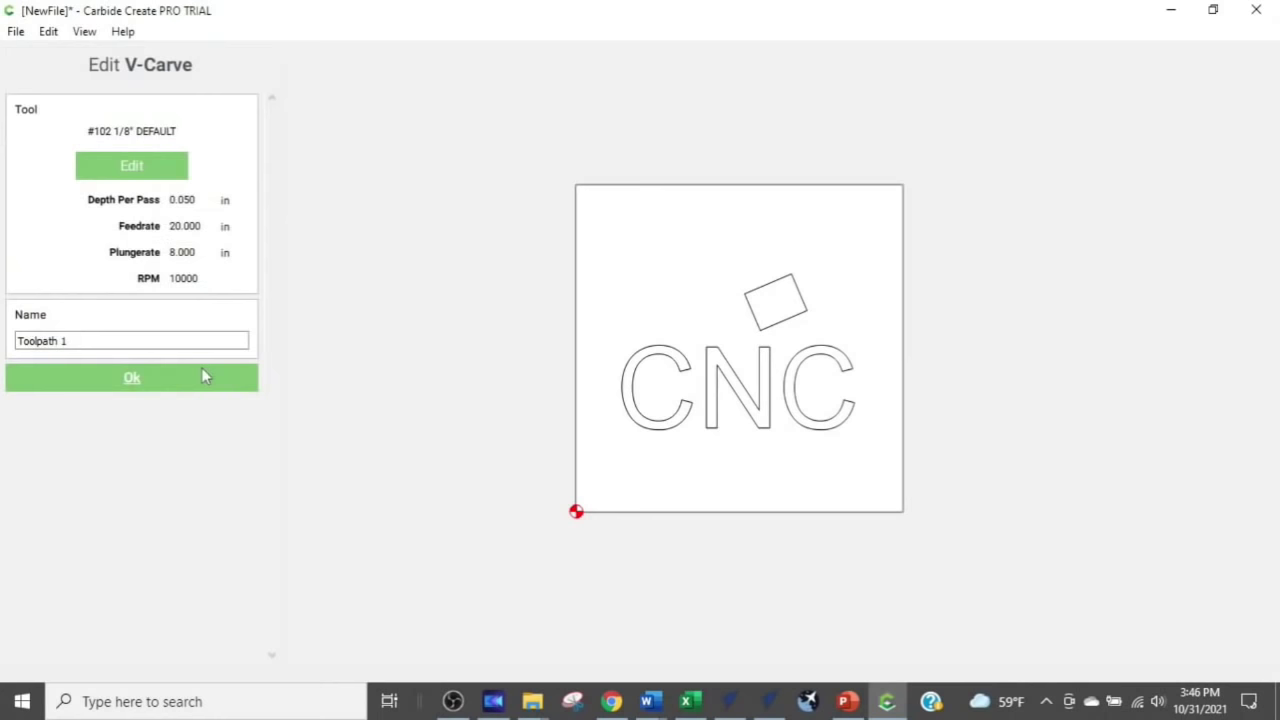
click(132, 377)
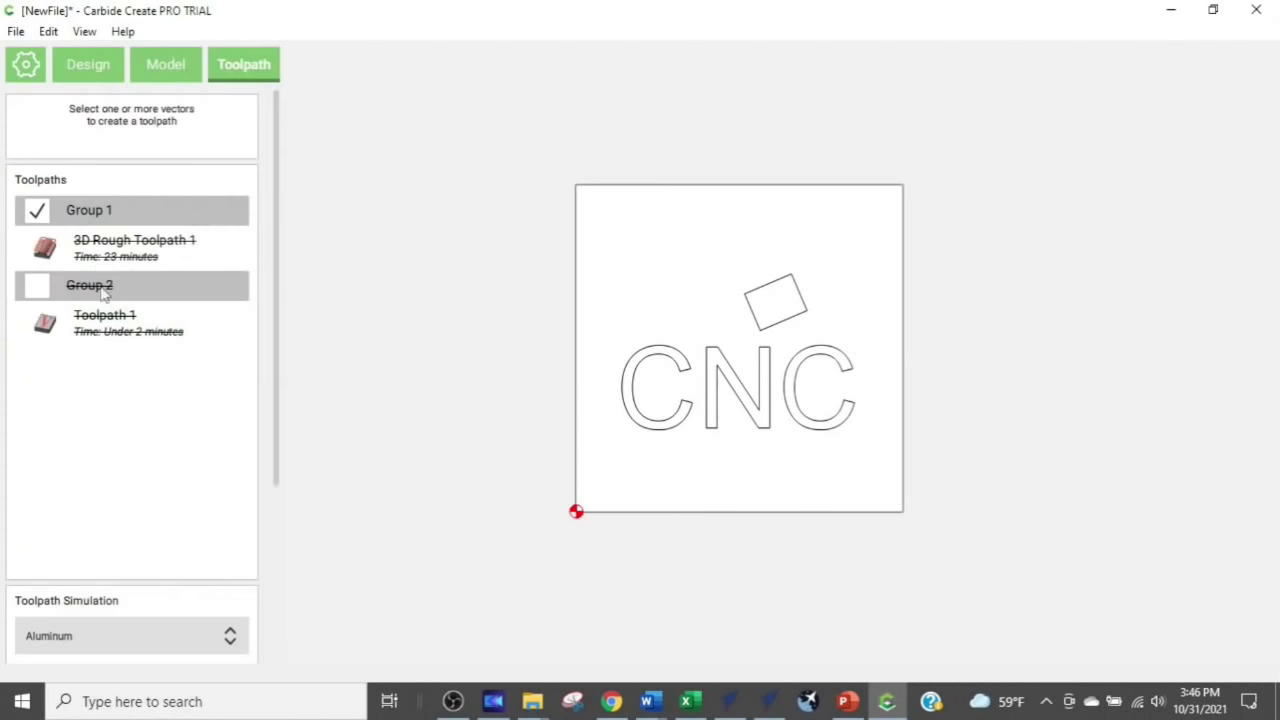
click(100, 68)
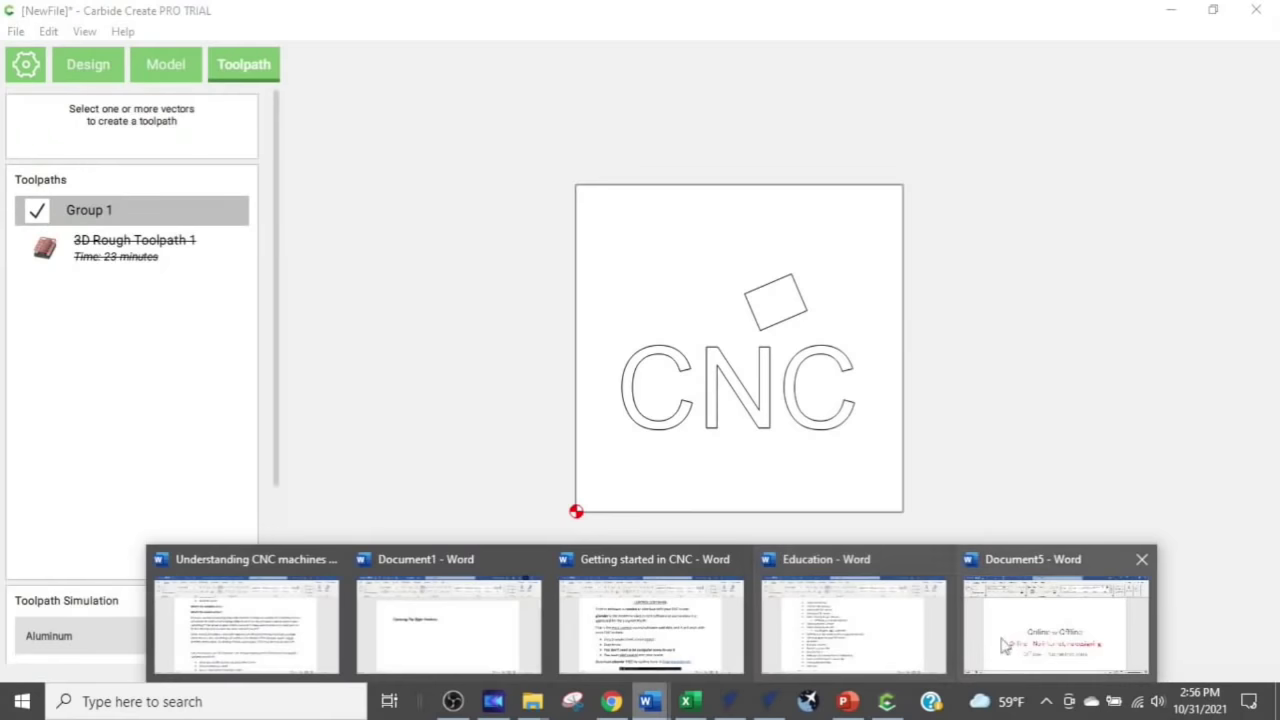
Switch to Document5 in Word and color Vectric, Fusion 360 and Carveco under the Paid heading light green
click(1057, 615)
scroll(473, 421, down, 10)
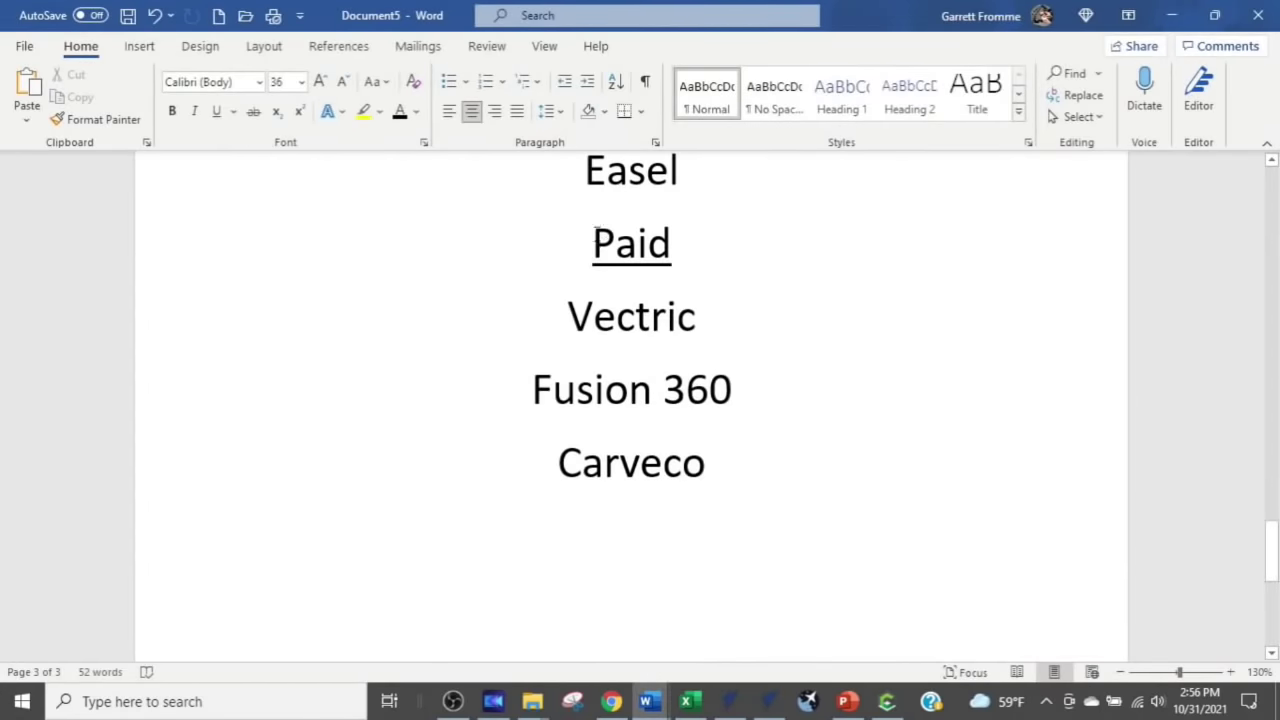
drag(572, 318, 754, 470)
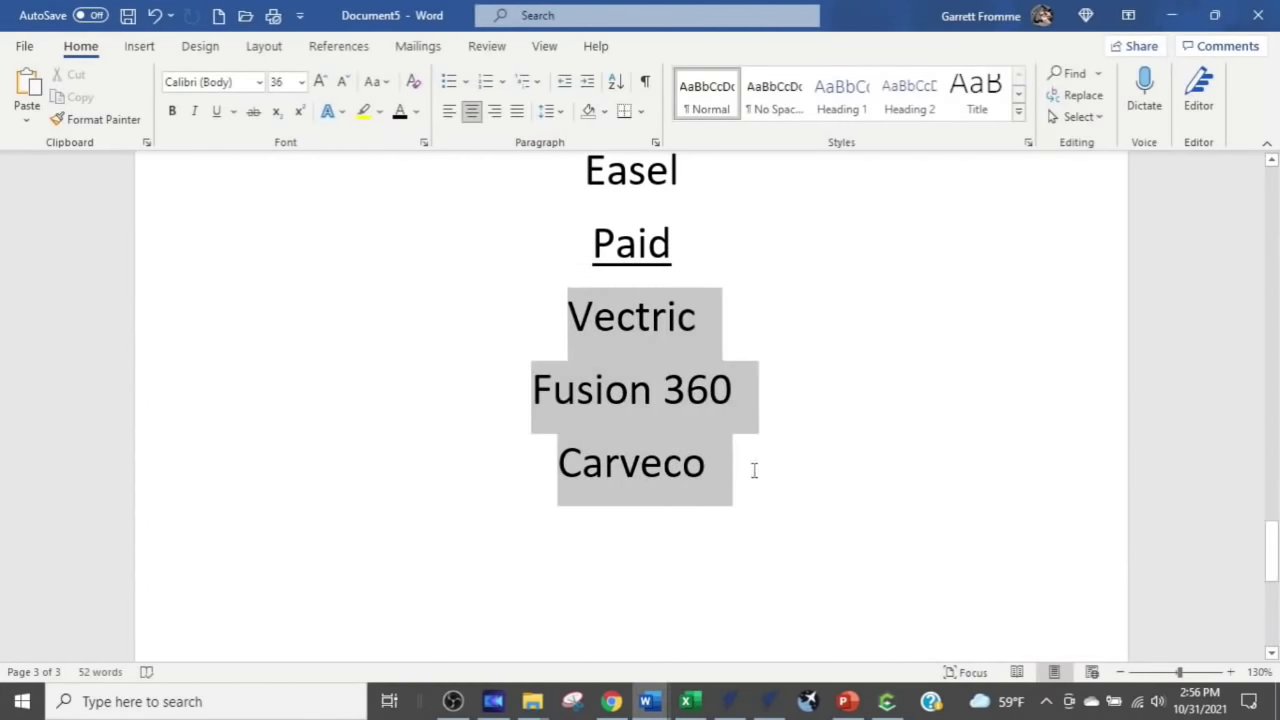
click(417, 113)
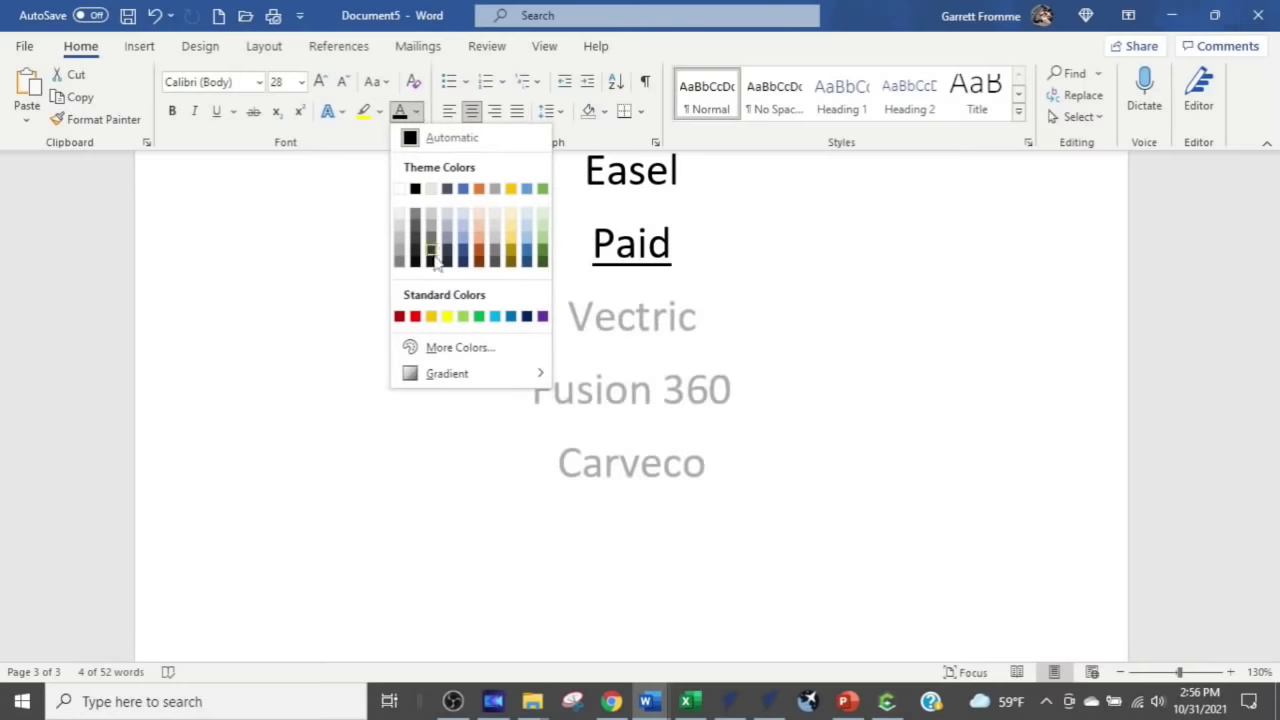
click(462, 317)
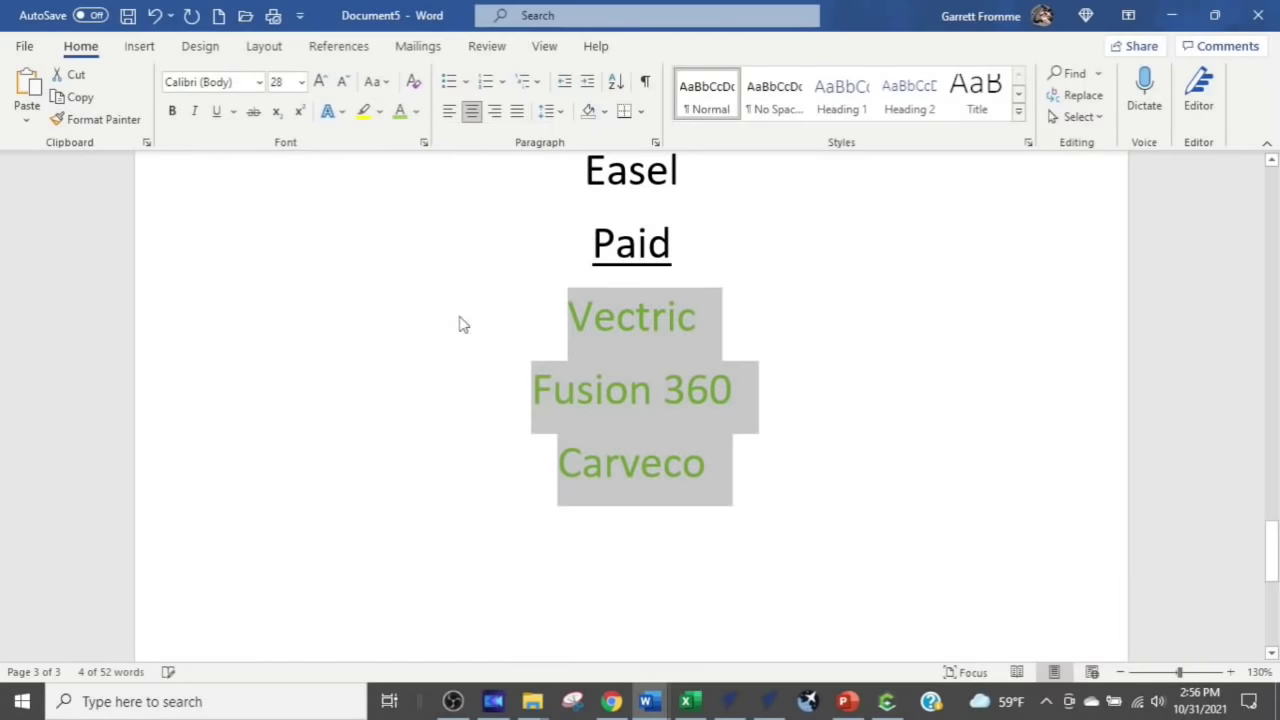
click(909, 394)
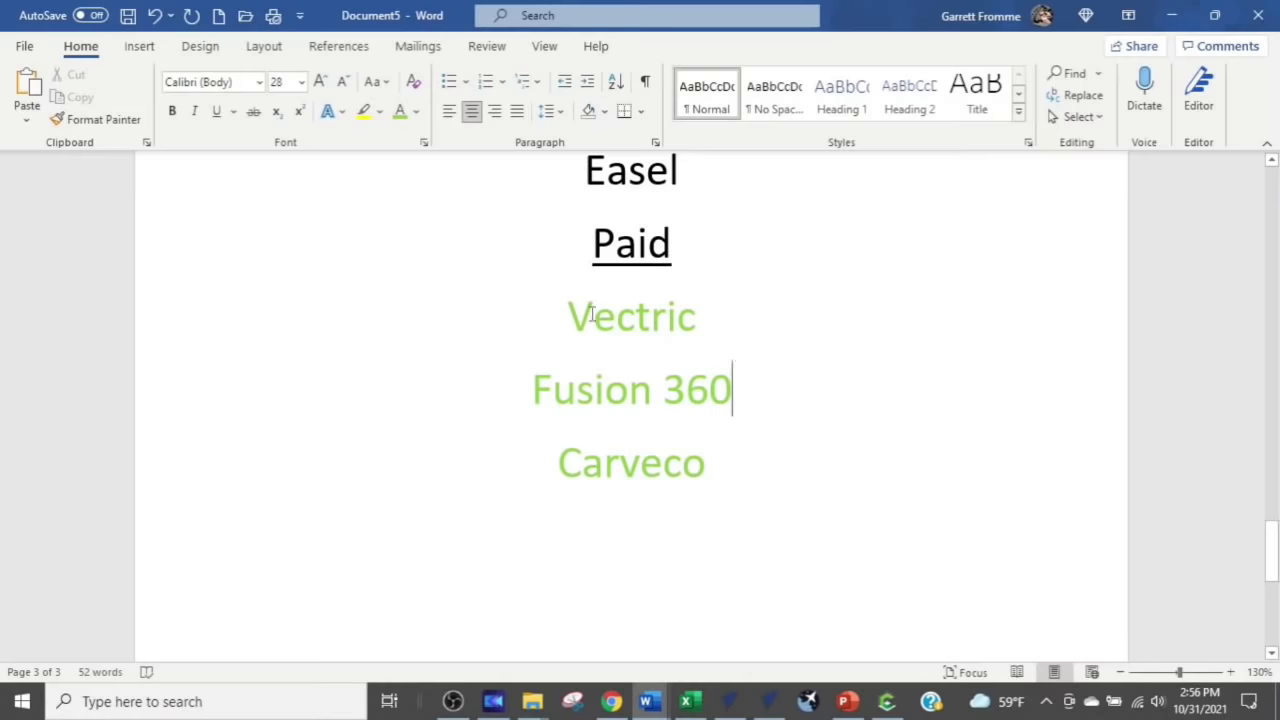
Select the Vectric, Fusion 360 and Carveco entries individually, and finally all three together
drag(551, 306, 756, 313)
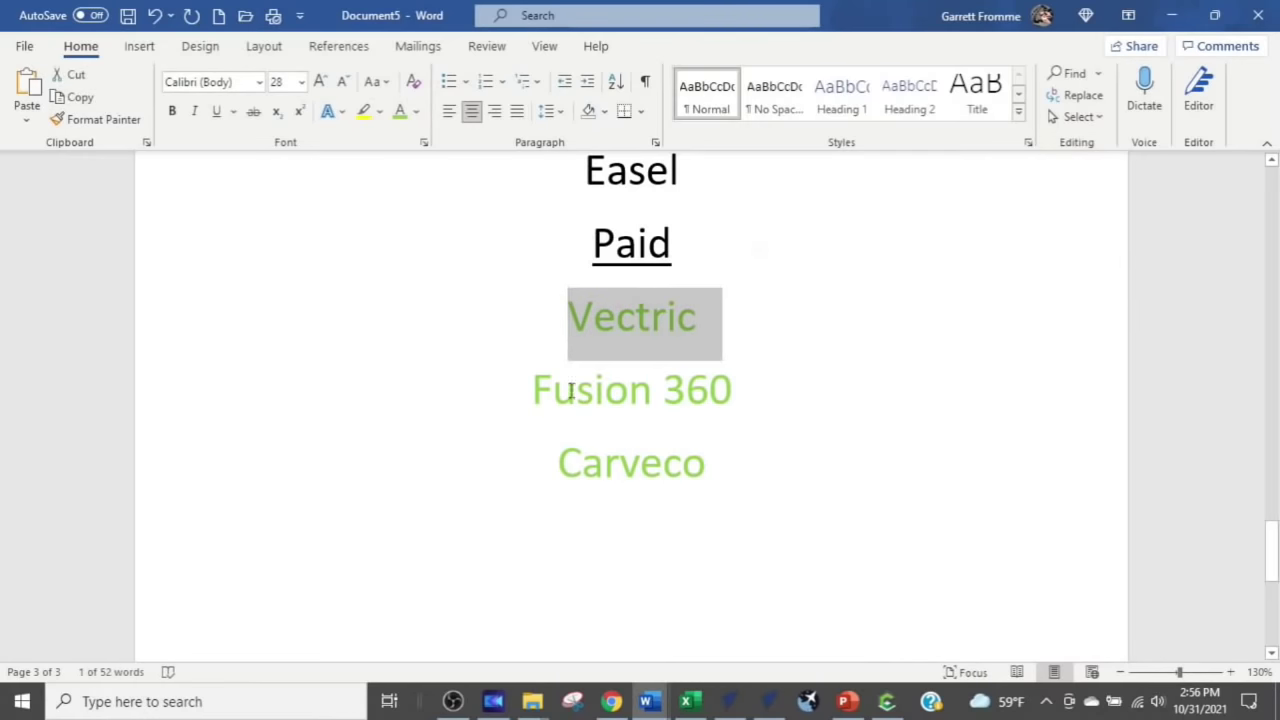
drag(570, 388, 748, 385)
drag(590, 470, 740, 469)
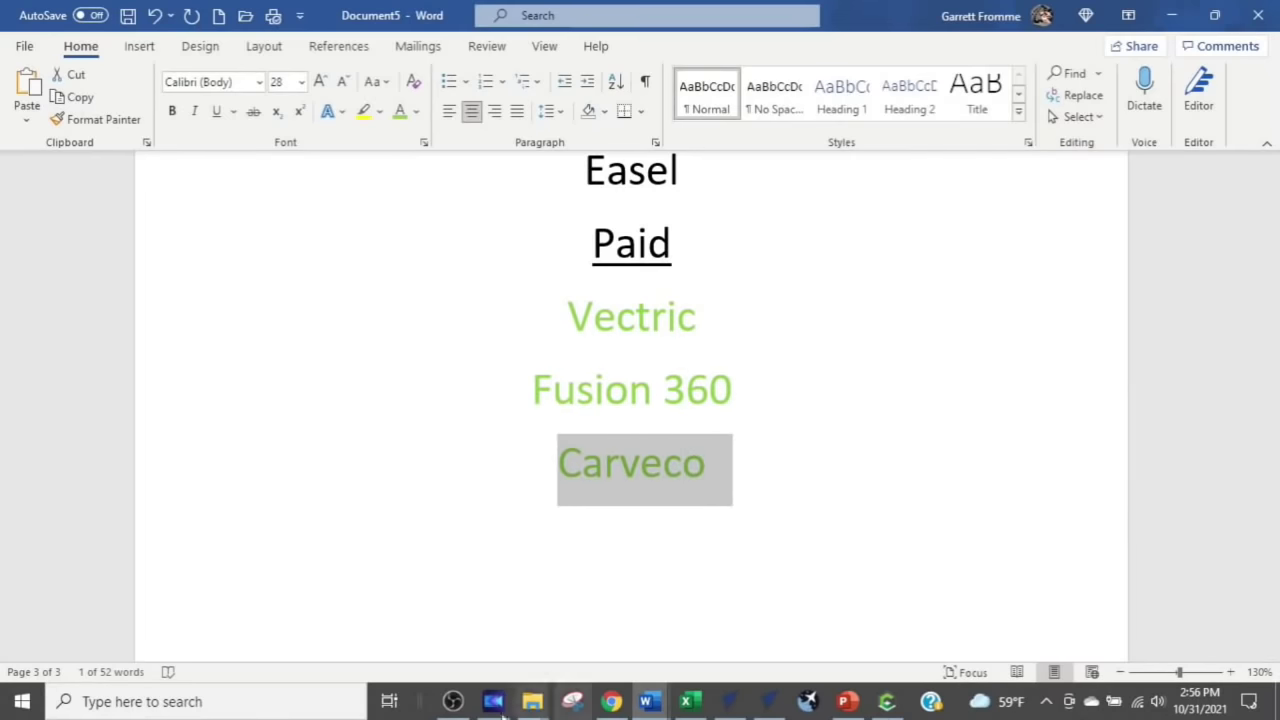
drag(530, 388, 740, 390)
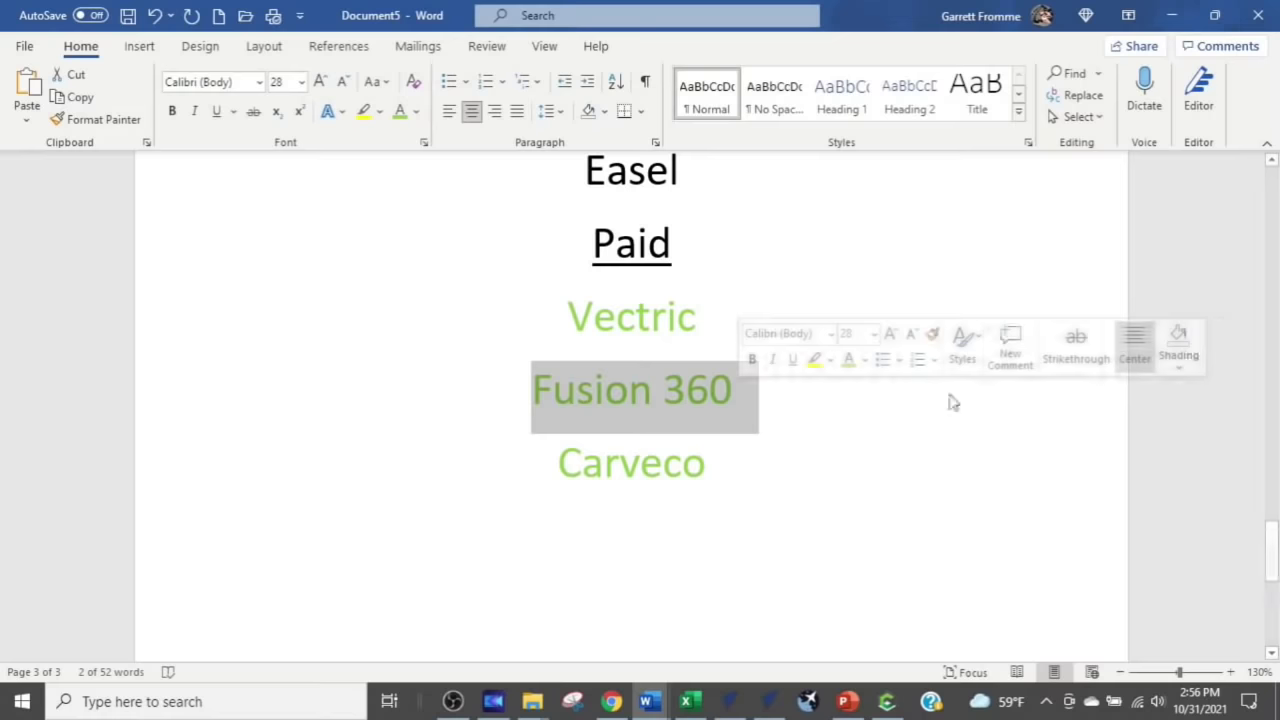
drag(563, 316, 736, 467)
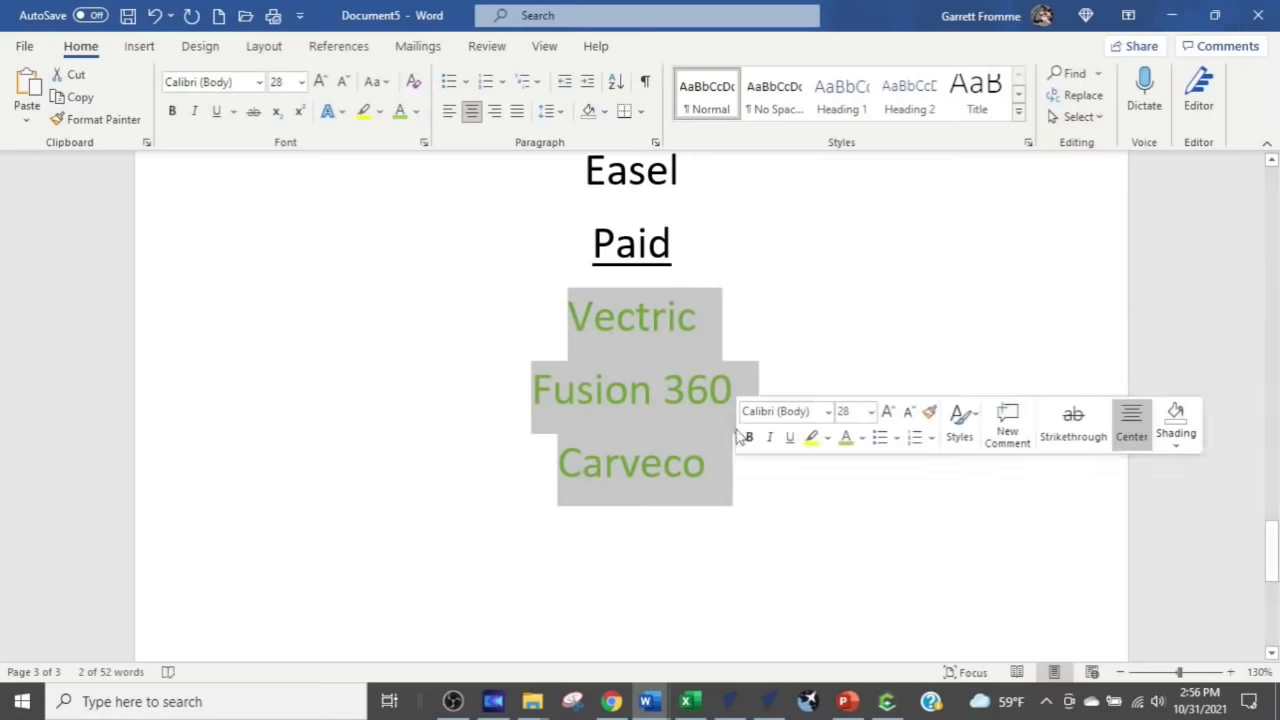
Apply a green font color to the Vectric, Fusion 360 and Carveco entries under Paid and clear the selection
click(415, 112)
click(543, 190)
click(820, 396)
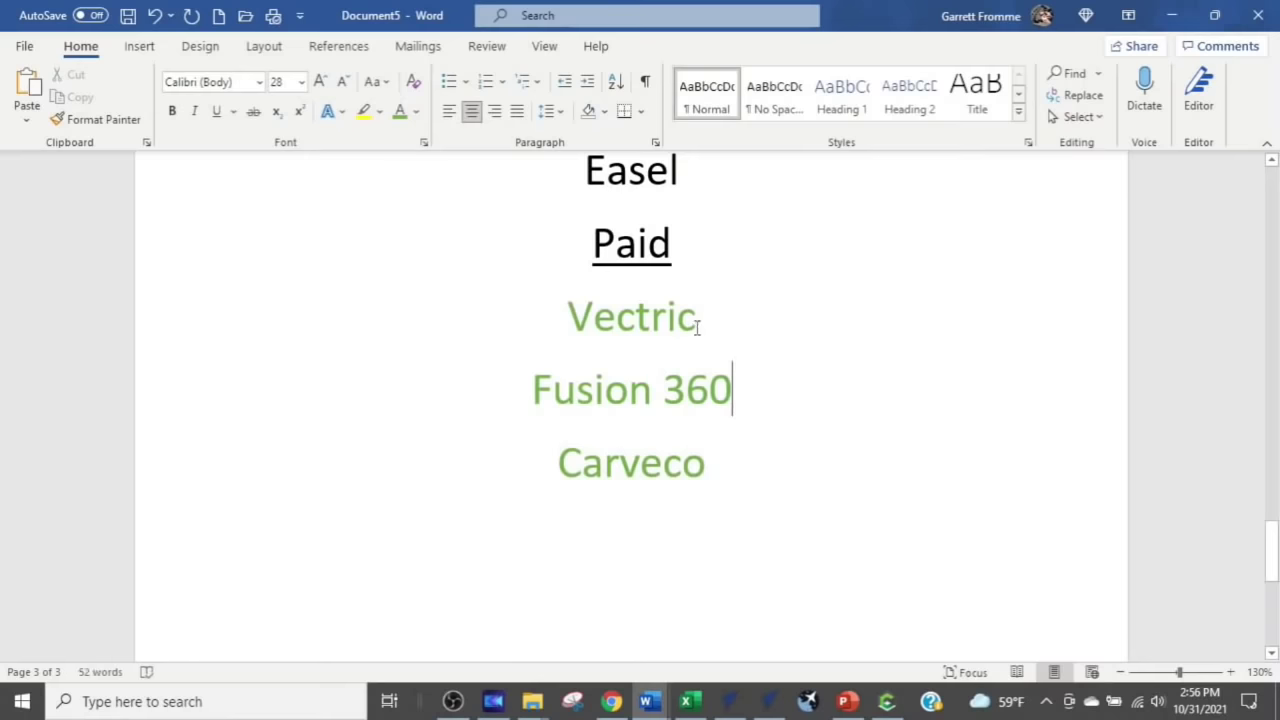
Highlight the Vectric entry and the Fusion 360 entry one after the other, and deselect the text
drag(698, 323, 562, 326)
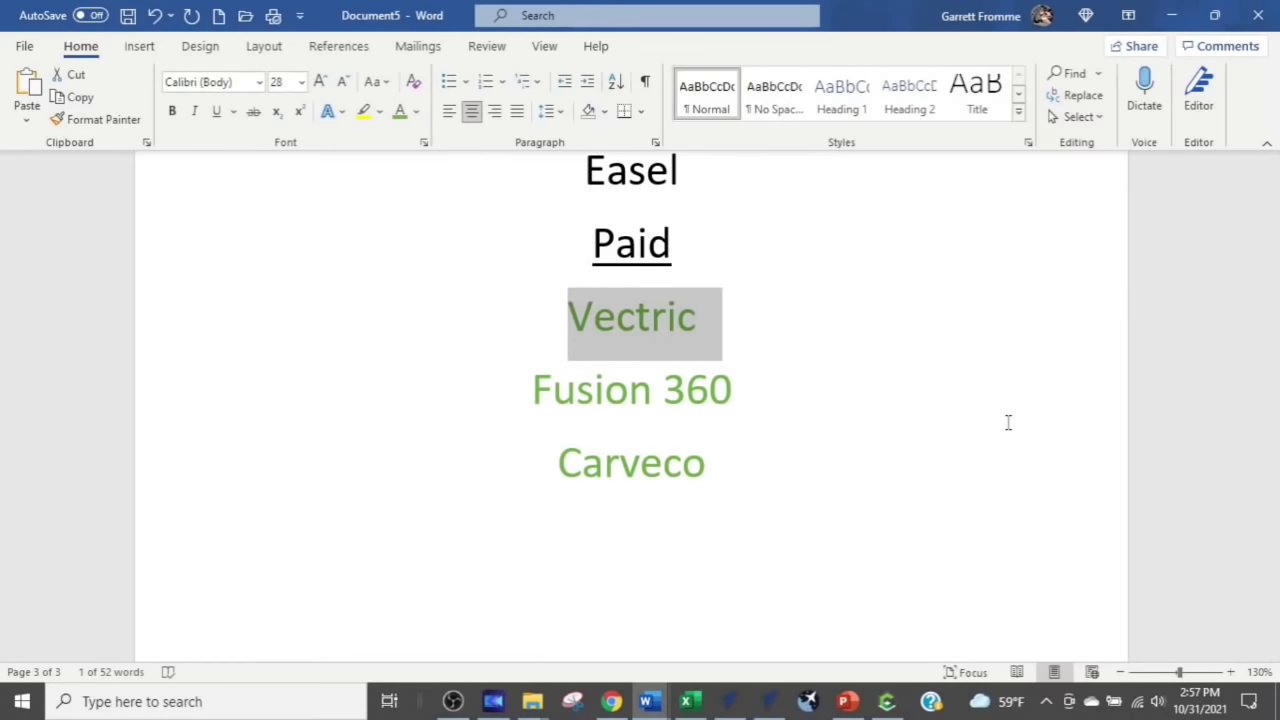
drag(760, 392, 538, 393)
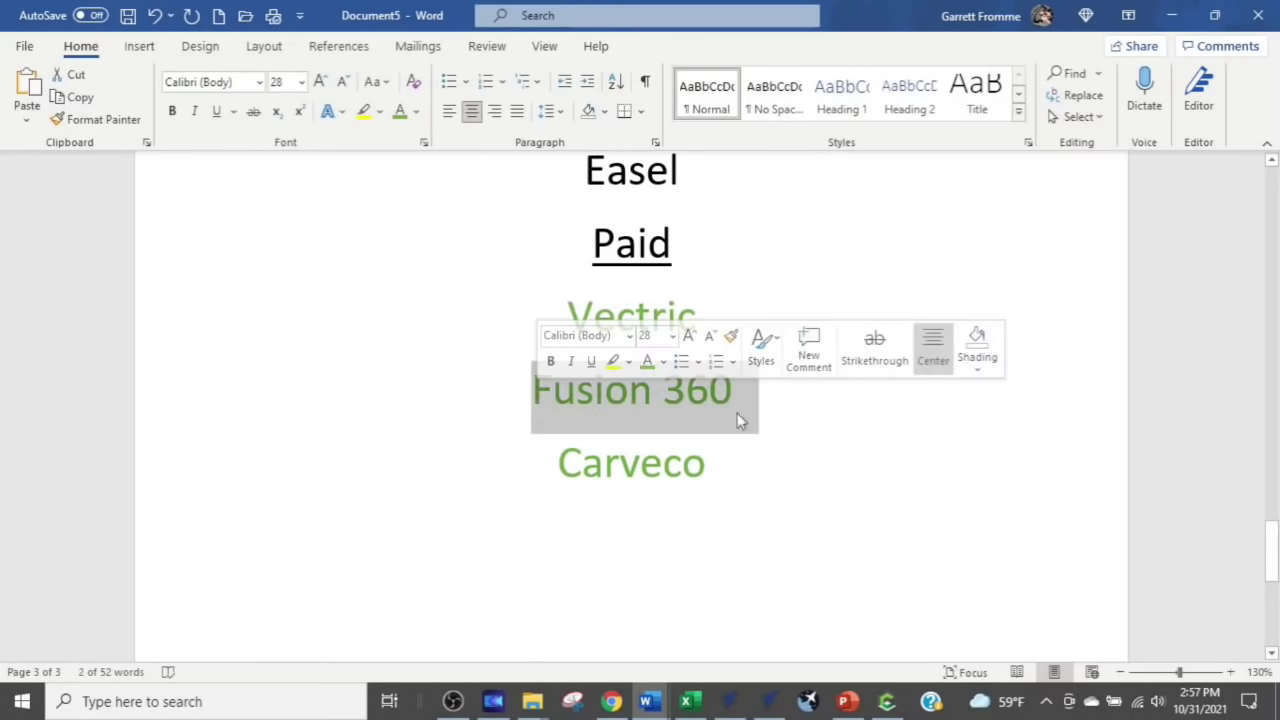
click(948, 436)
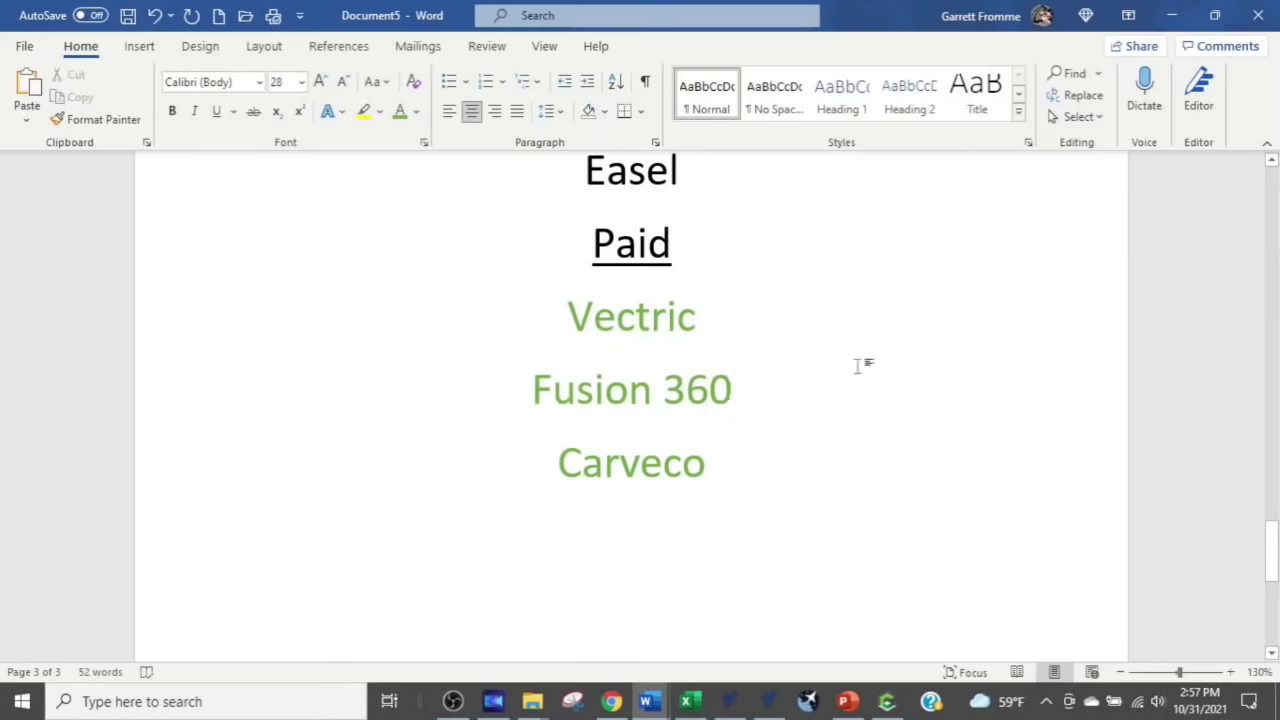
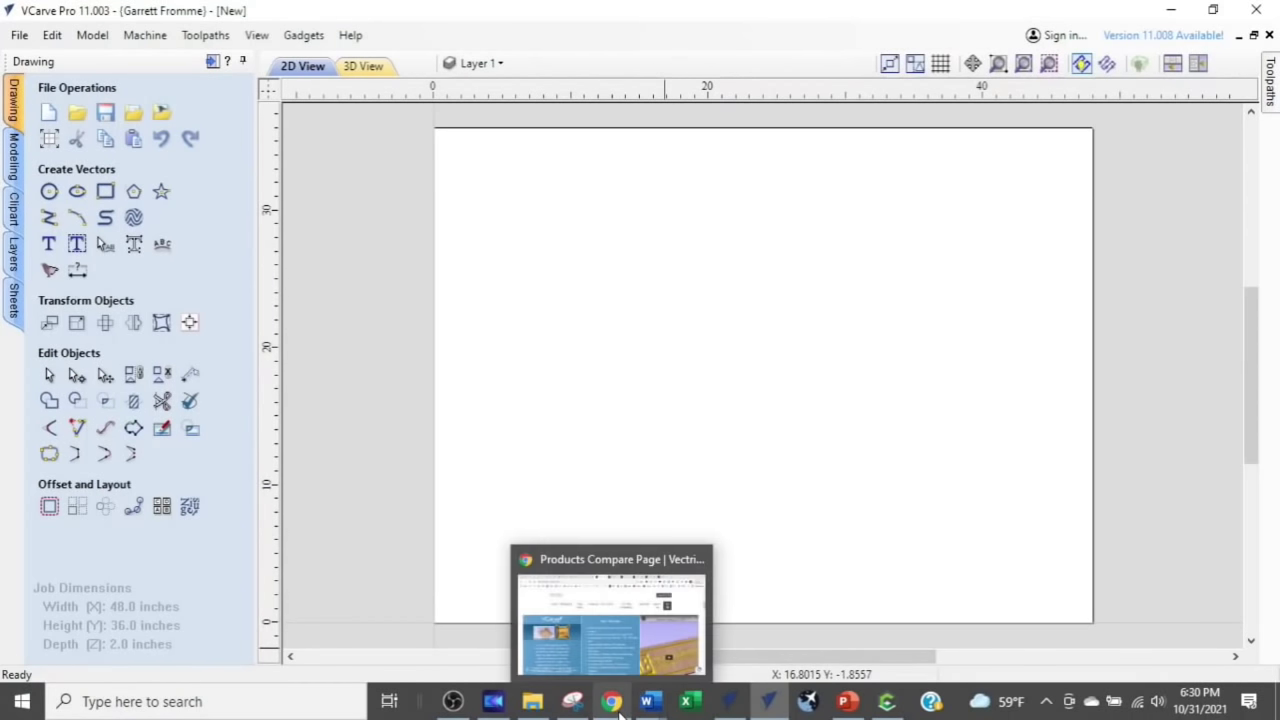
Switch to Carbide Create to view its Design workspace, and return to the blank VCarve Pro job
mouse_move(882, 708)
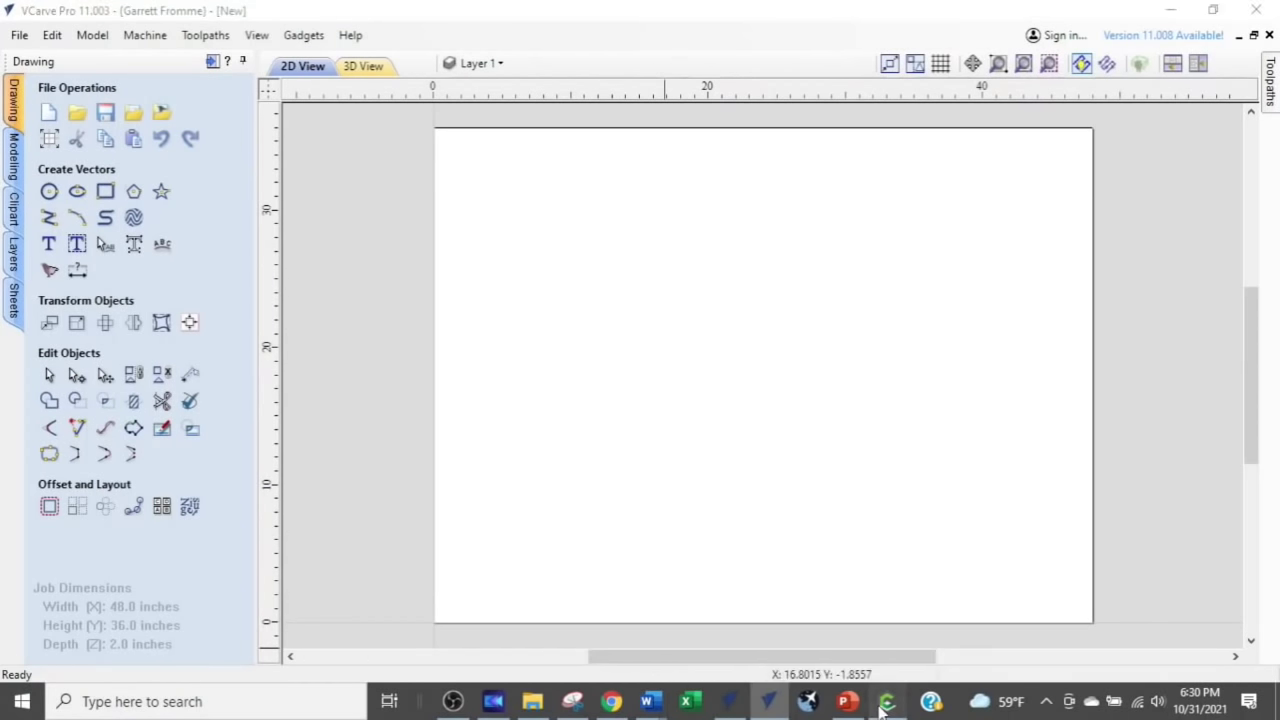
click(883, 560)
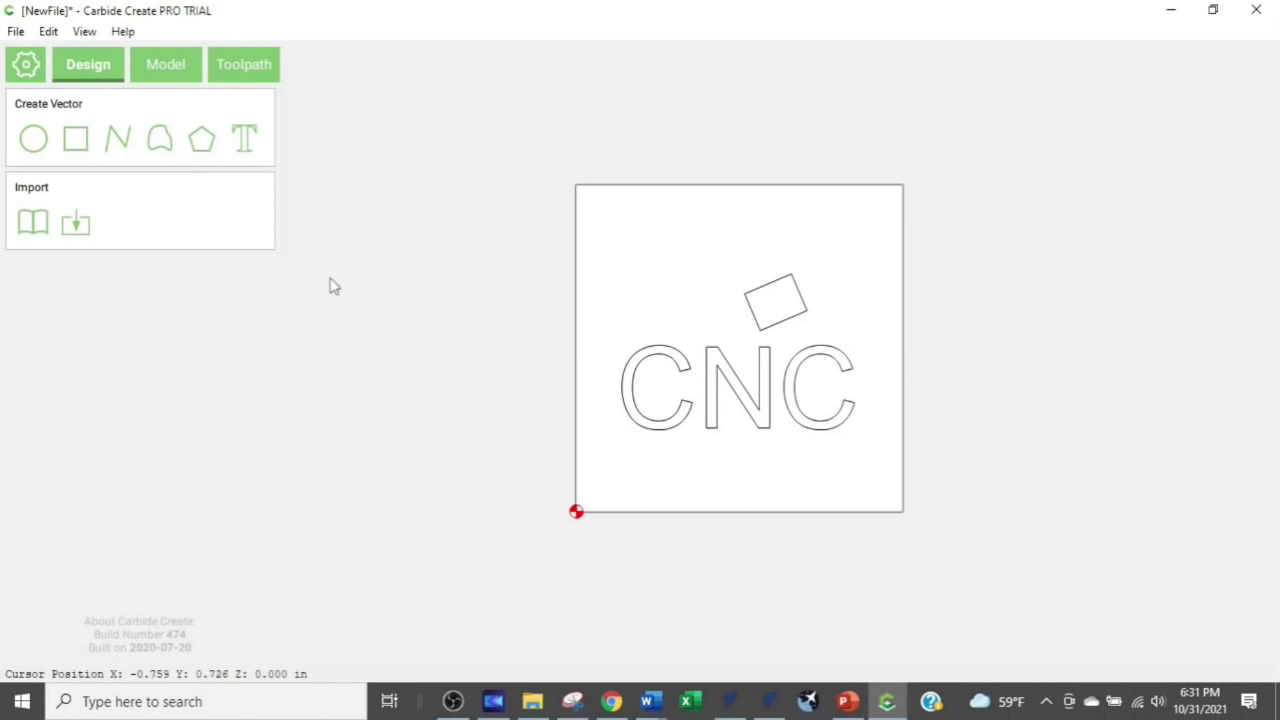
mouse_move(768, 708)
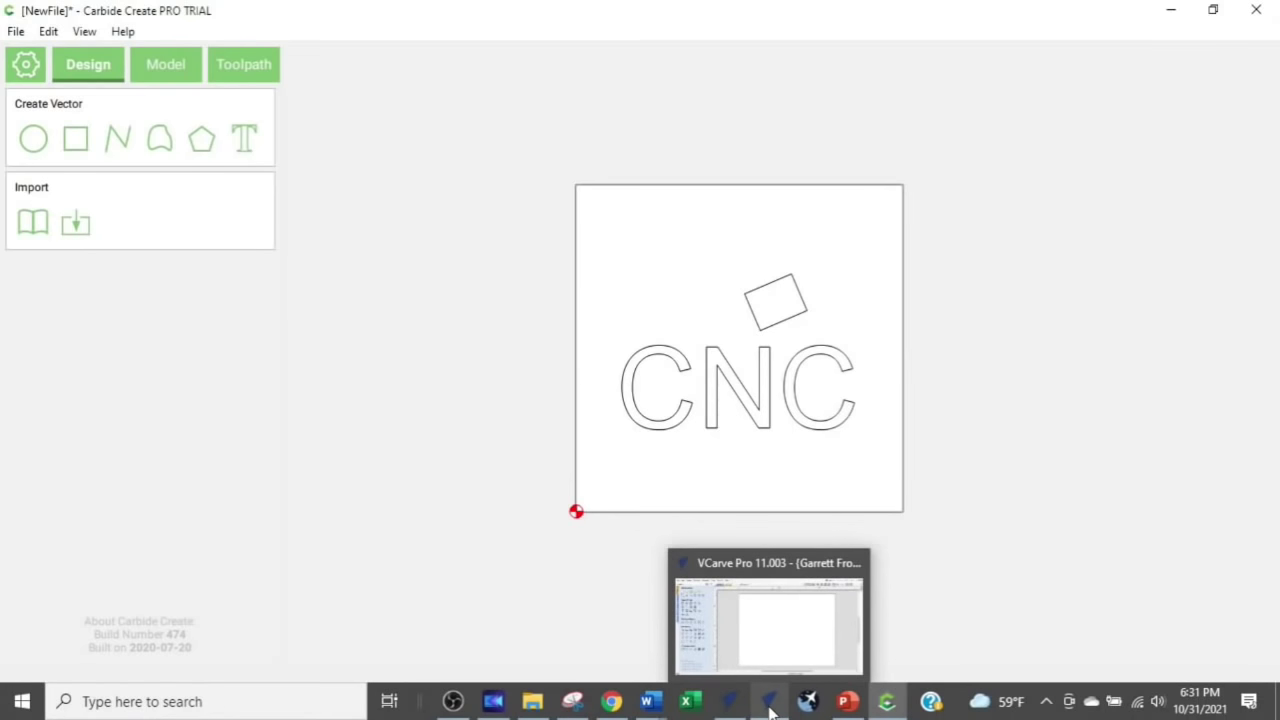
click(768, 706)
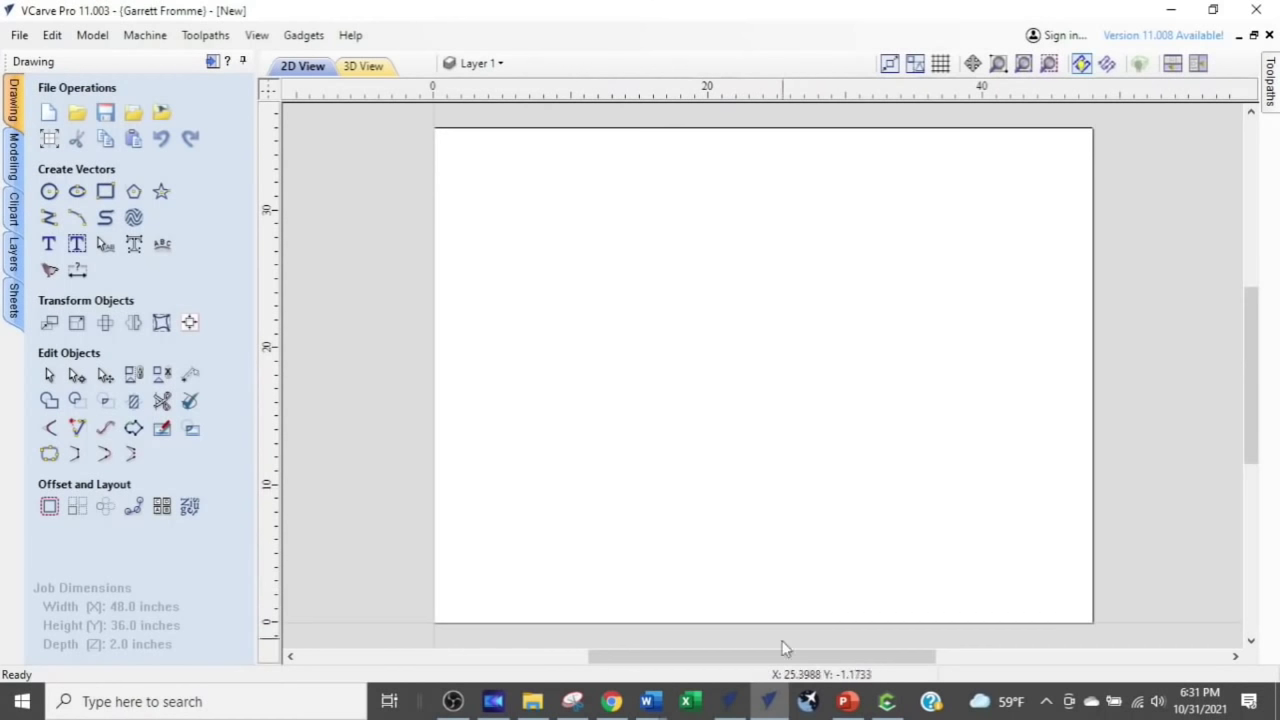
Switch to VCarve Desktop and select both "I love my Longmill CNC Router" signs together with their rectangular borders
click(745, 625)
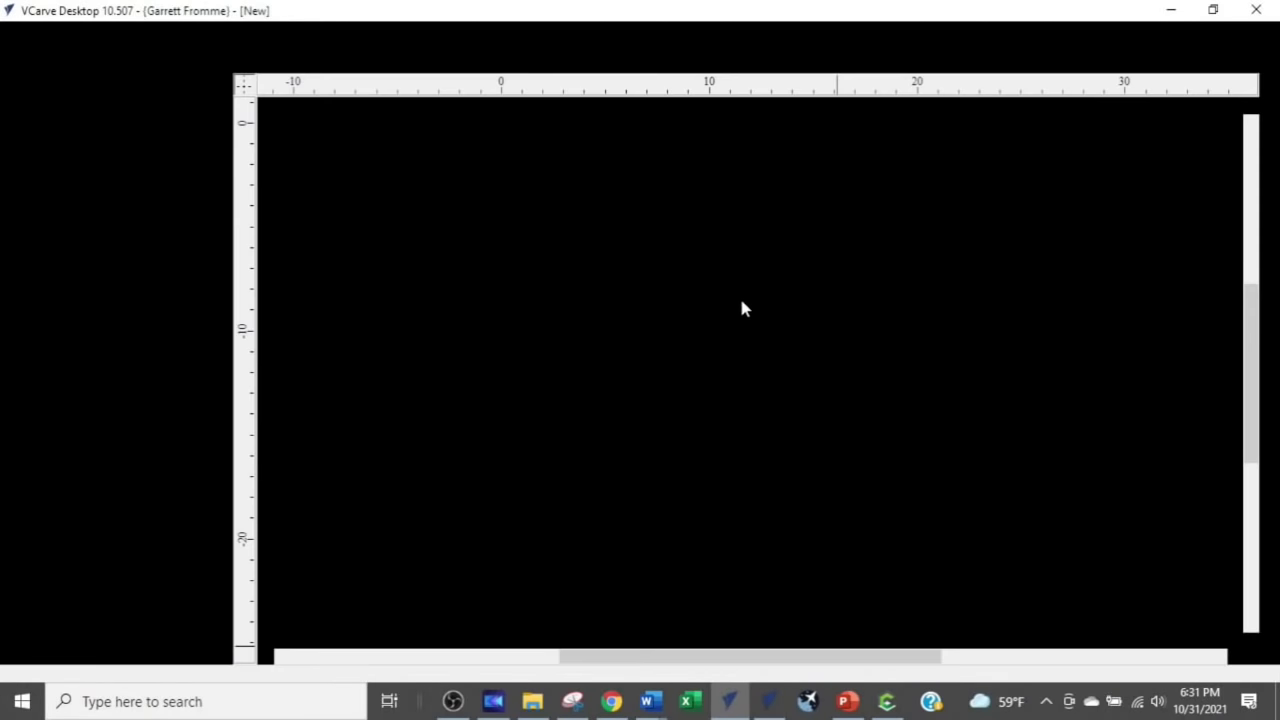
scroll(975, 292, up, 1)
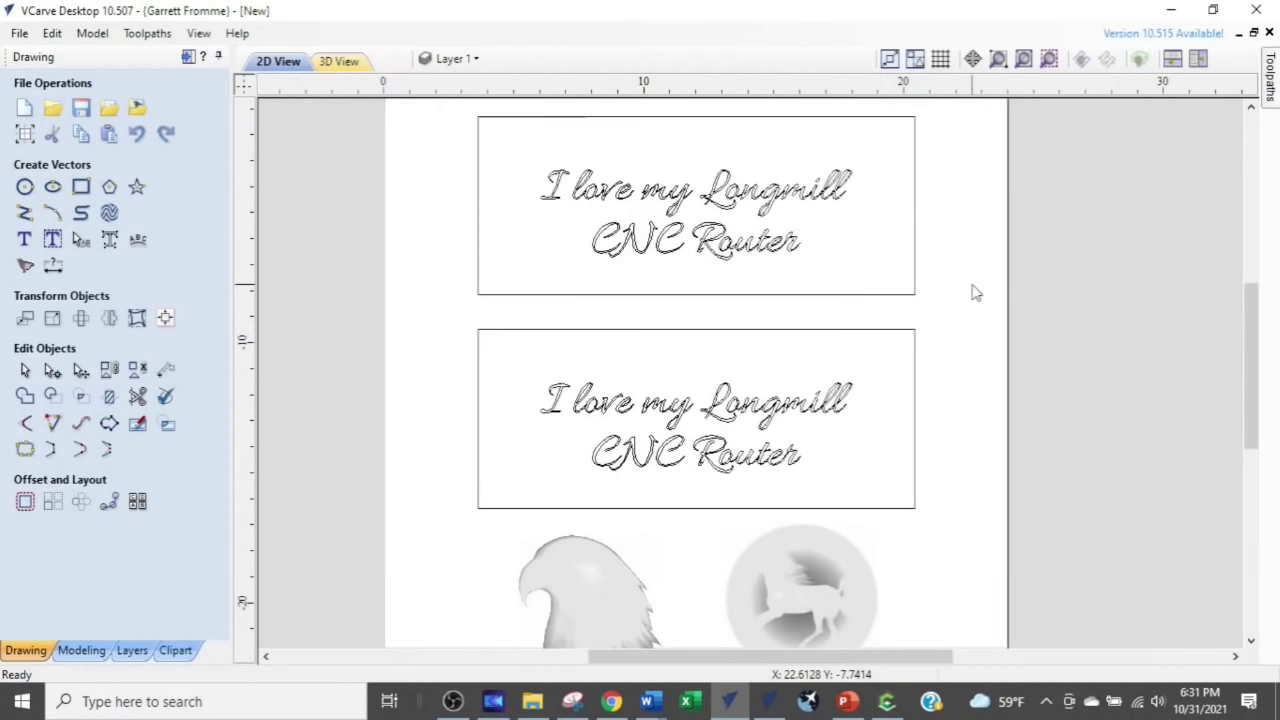
scroll(975, 292, up, 1)
middle_drag(971, 289, 997, 343)
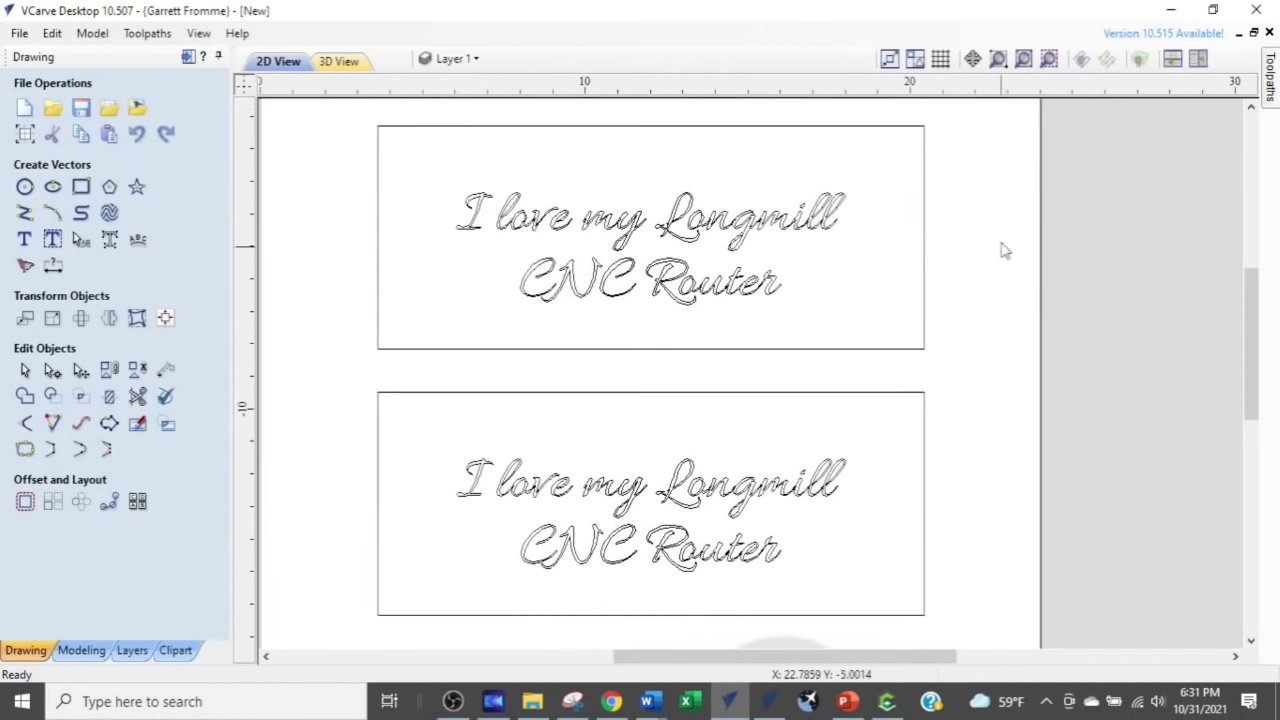
drag(862, 172, 672, 528)
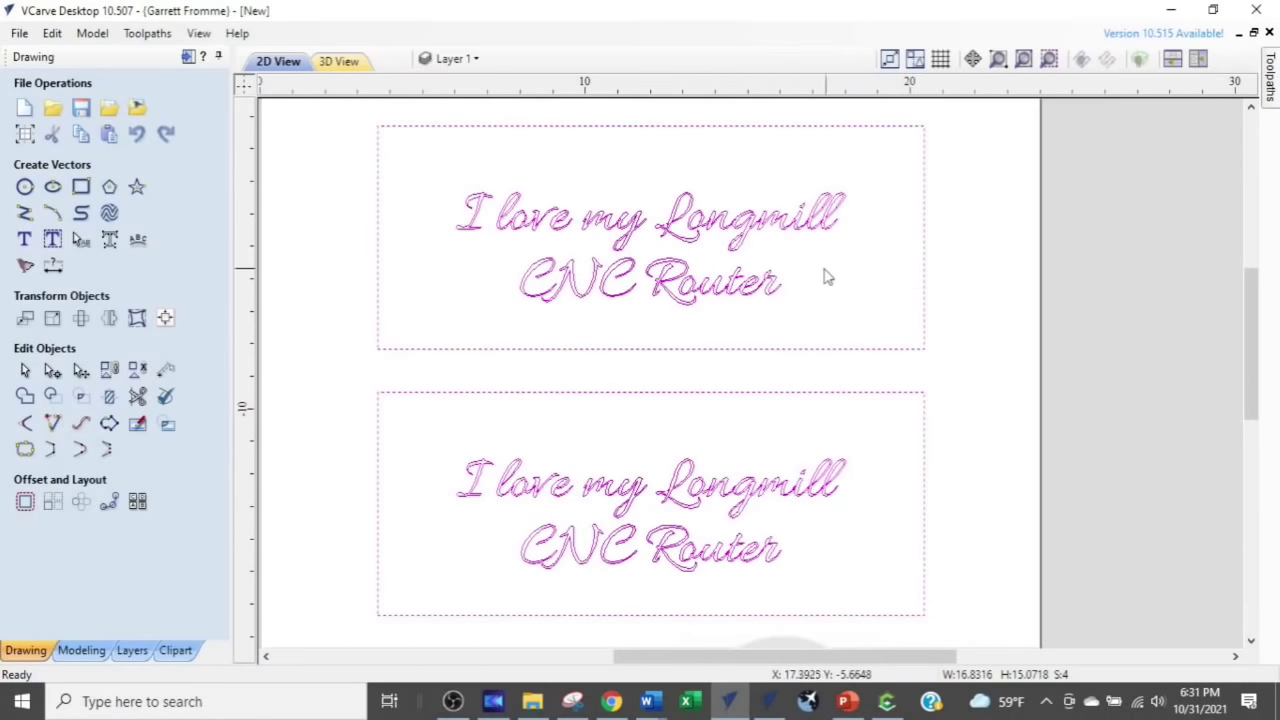
scroll(745, 280, up, 1)
middle_drag(870, 268, 975, 306)
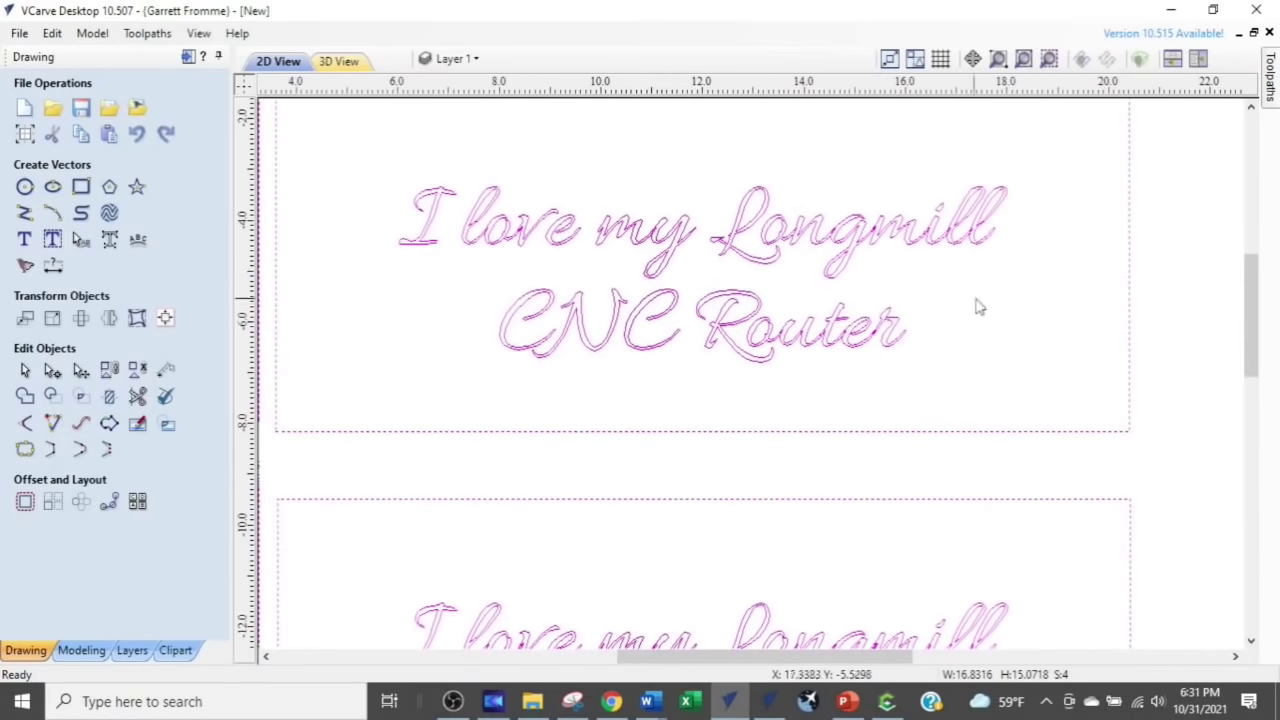
Clear the selection and examine the script lettering of the upper Longmill sign up close
click(962, 327)
scroll(960, 329, down, 1)
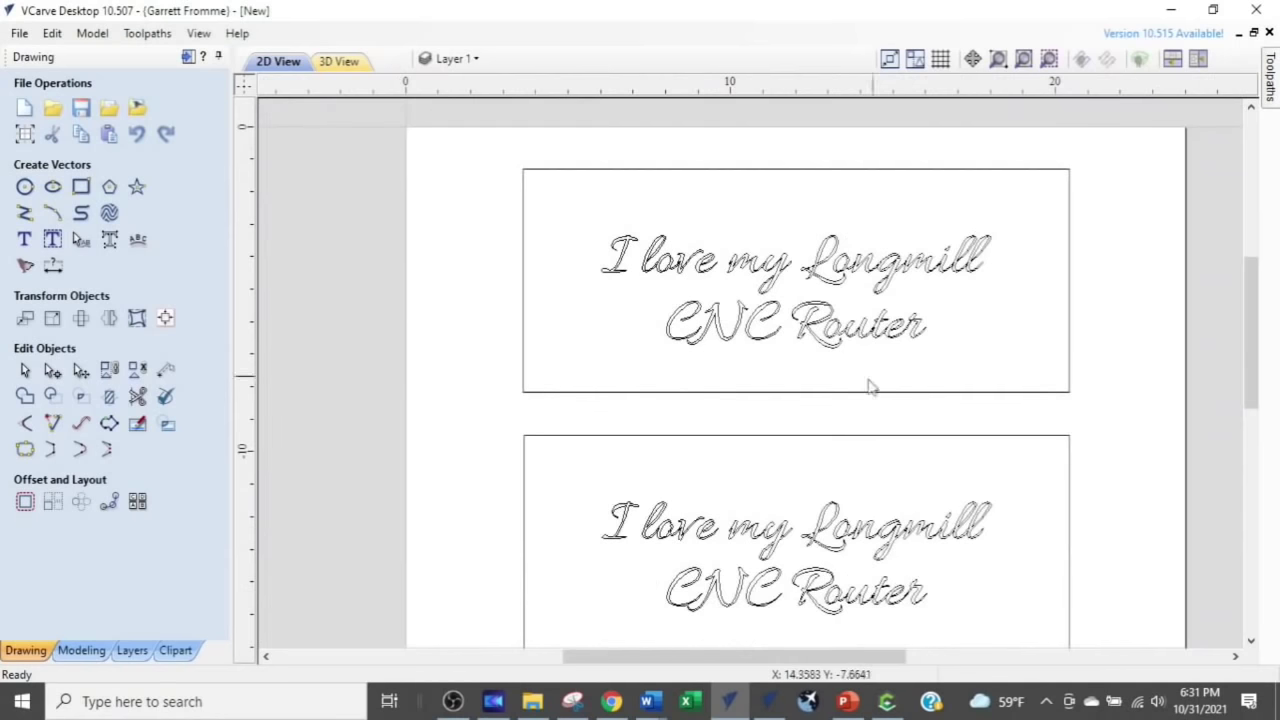
scroll(703, 344, up, 1)
scroll(703, 344, up, 2)
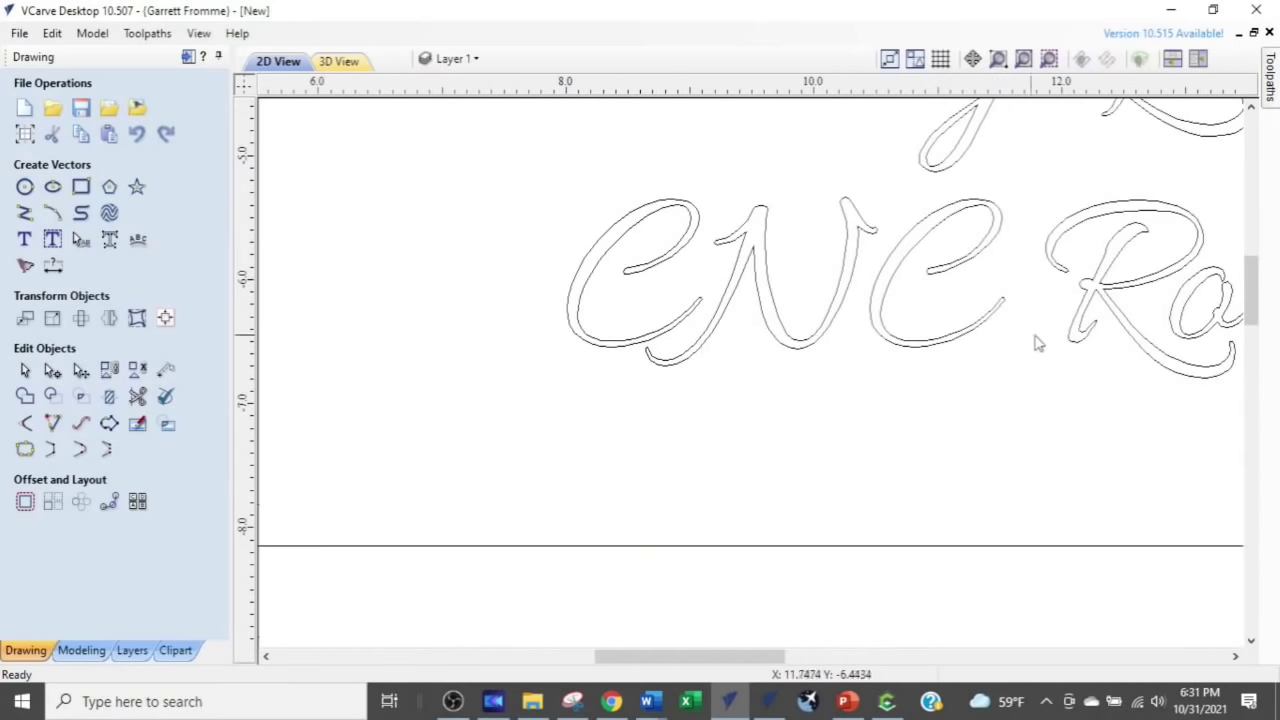
middle_drag(1052, 376, 629, 417)
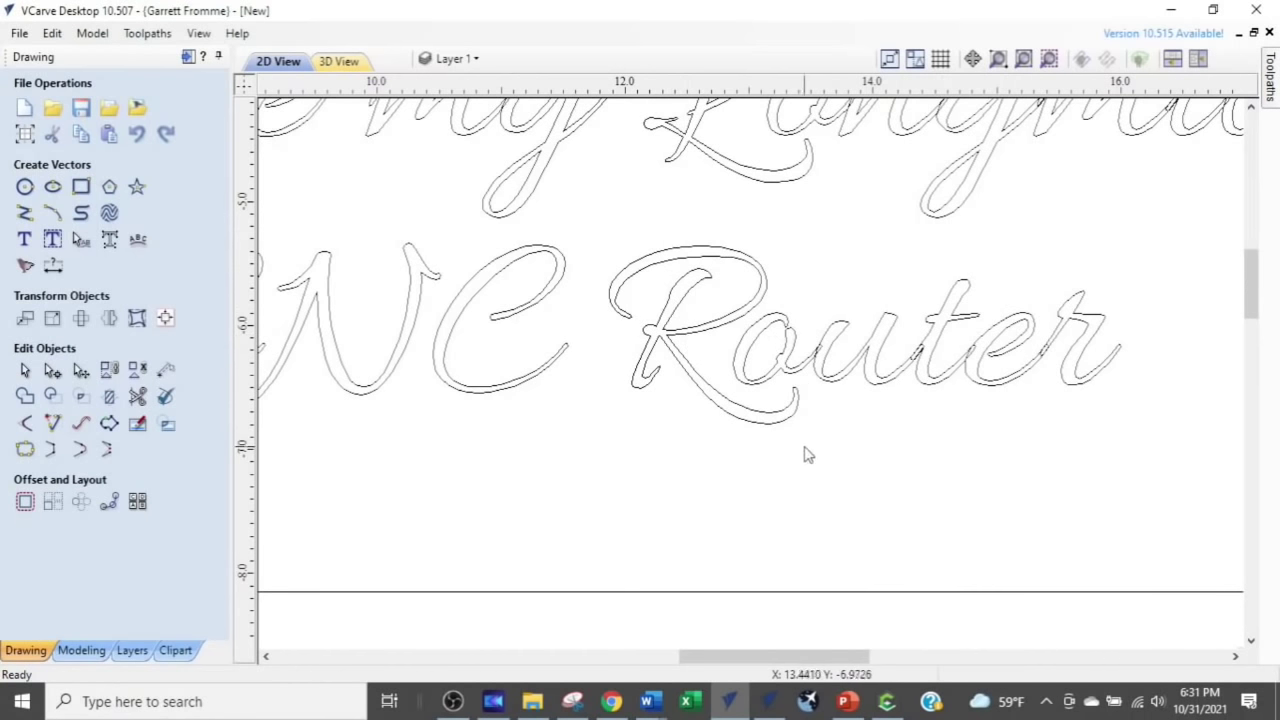
scroll(843, 471, down, 3)
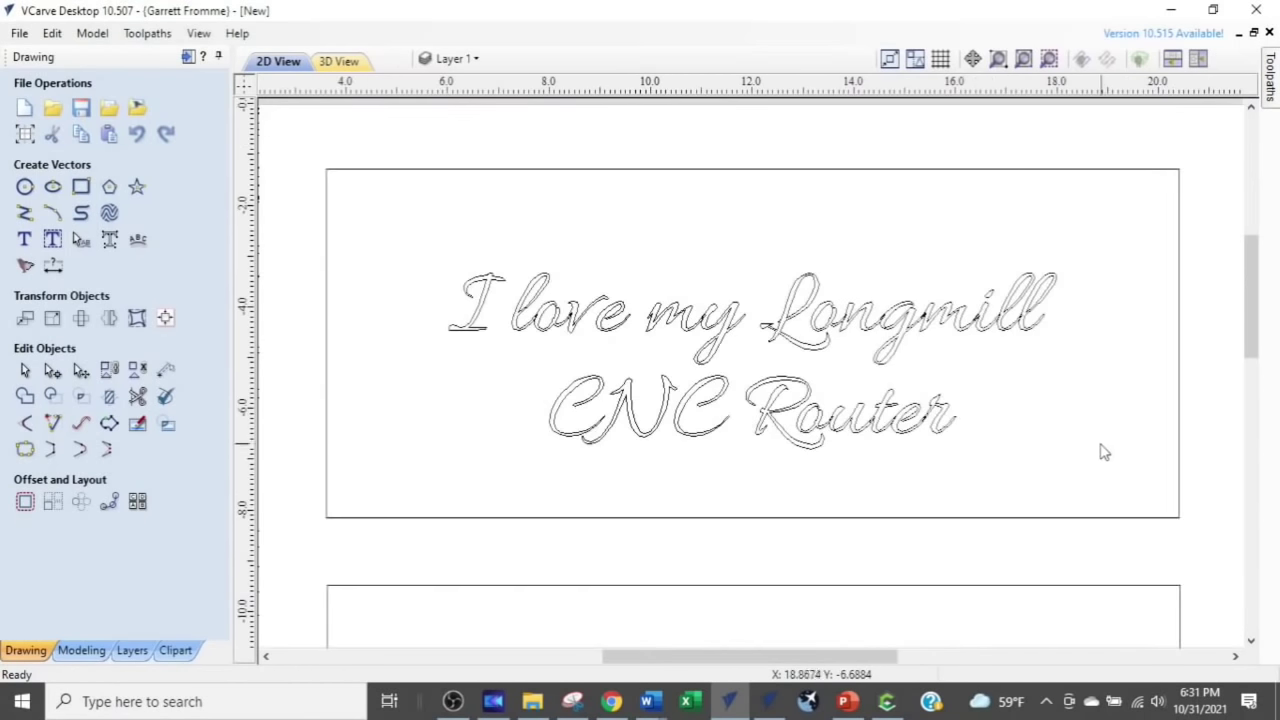
scroll(1104, 452, down, 4)
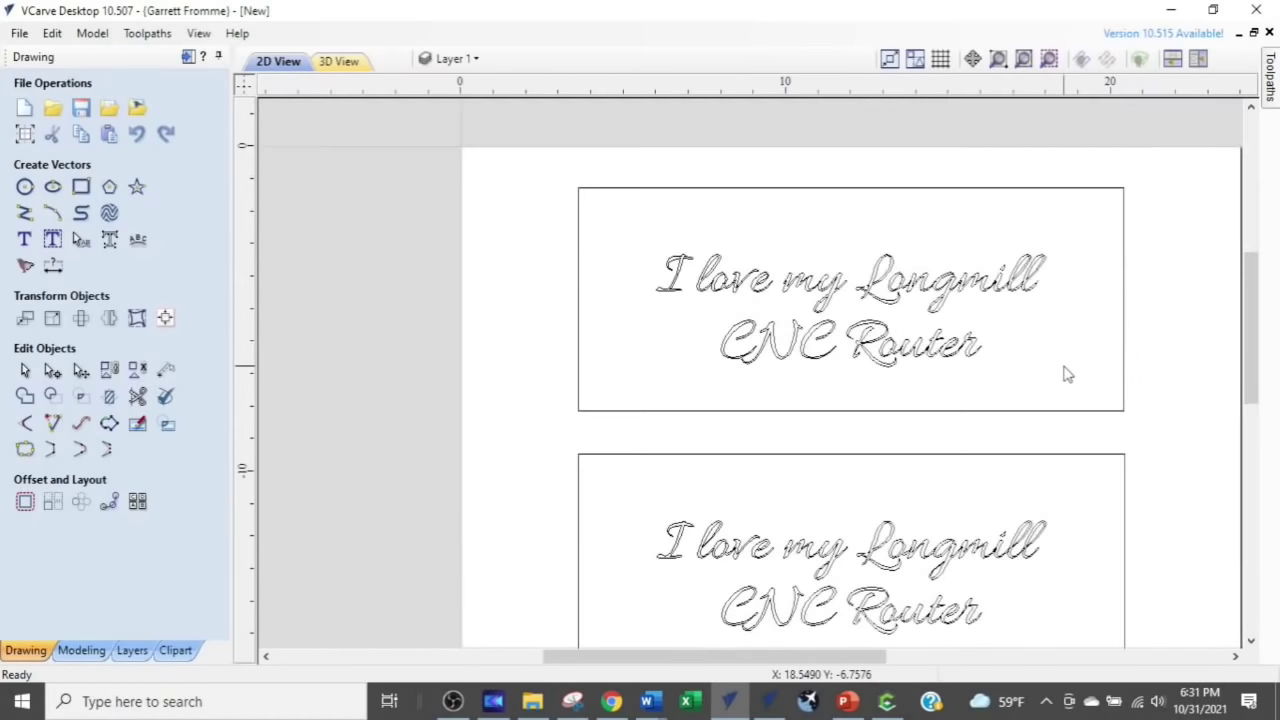
middle_drag(1147, 402, 1014, 363)
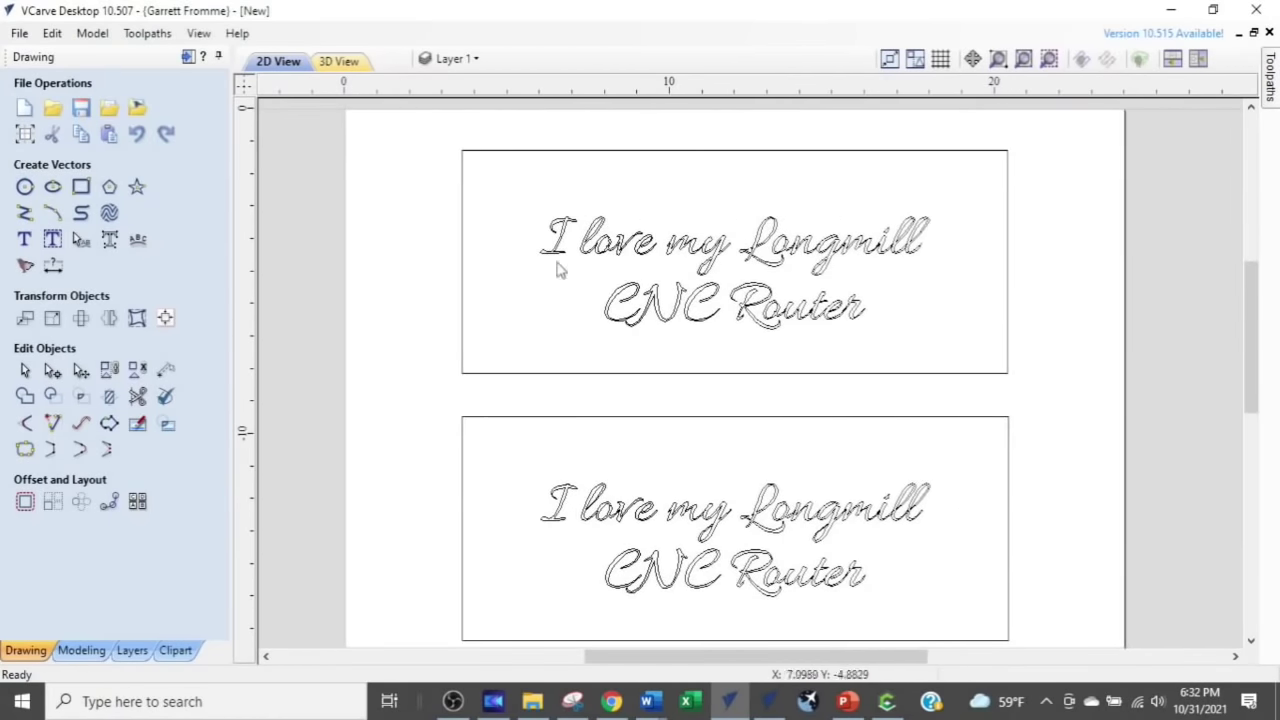
Start a pocket toolpath on the upper sign's text and replace its 60° V-bit with the 1/16" end mill
click(187, 57)
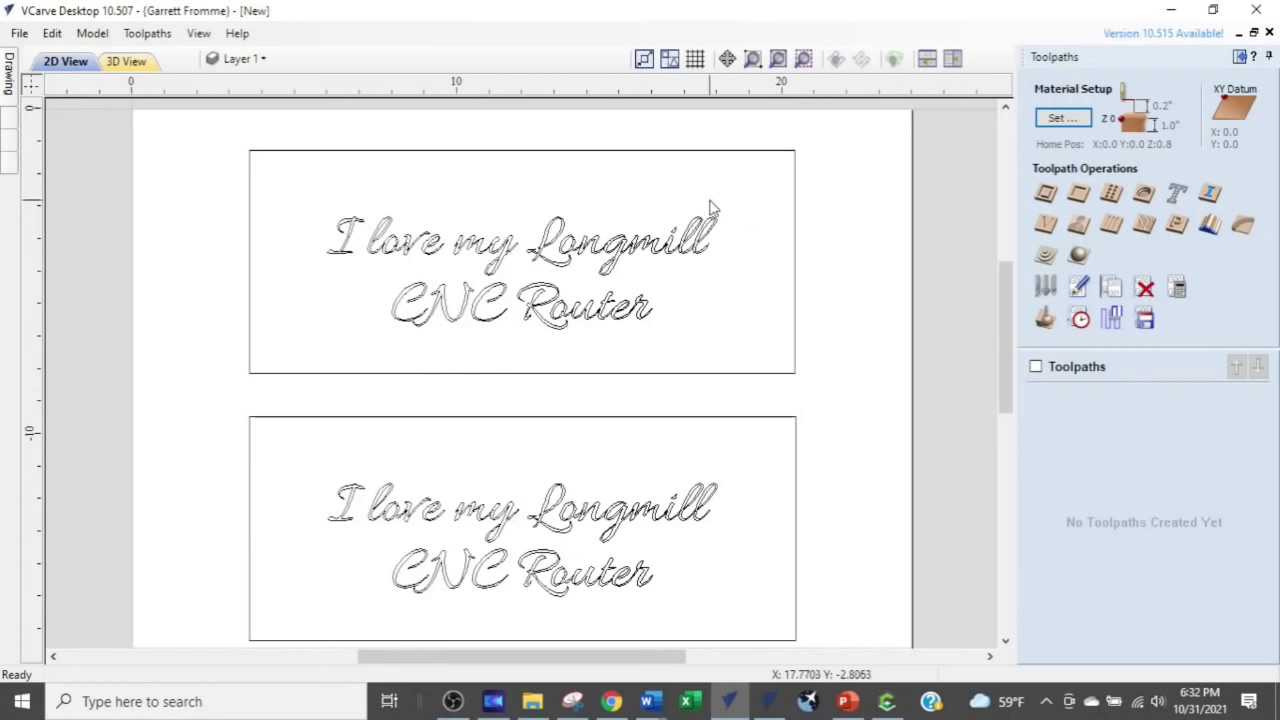
drag(727, 200, 630, 272)
click(630, 270)
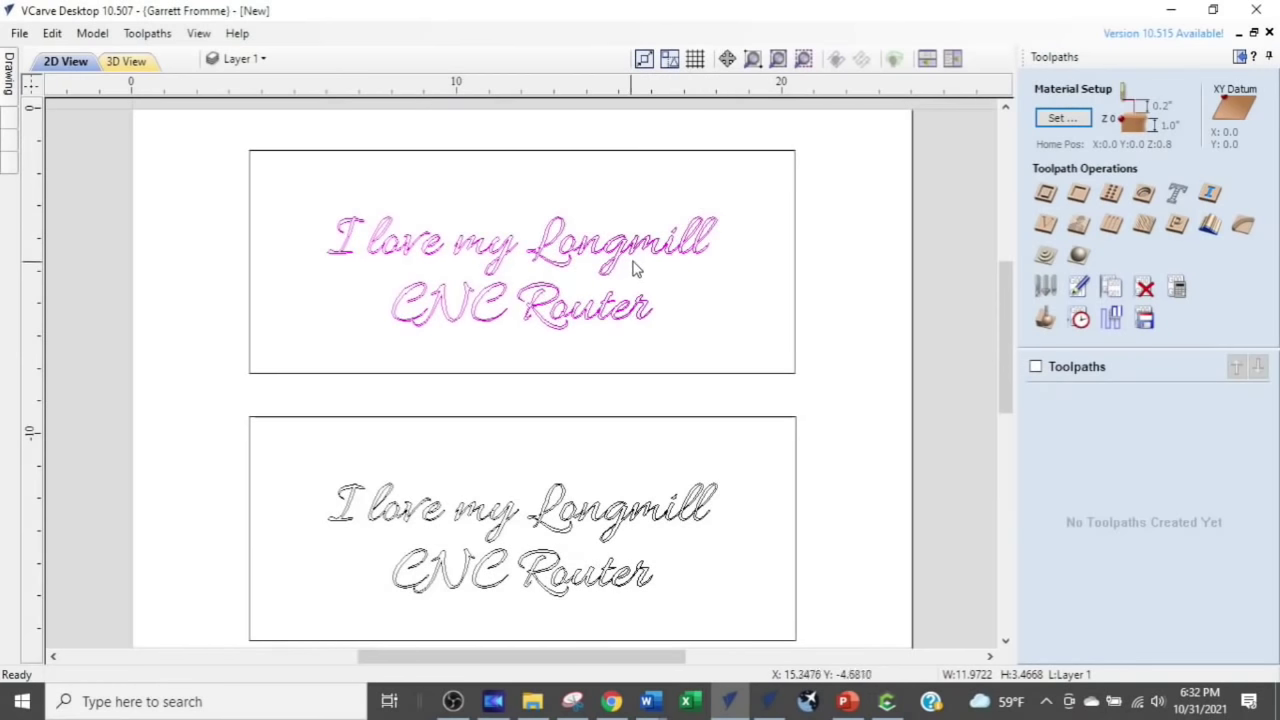
click(1078, 197)
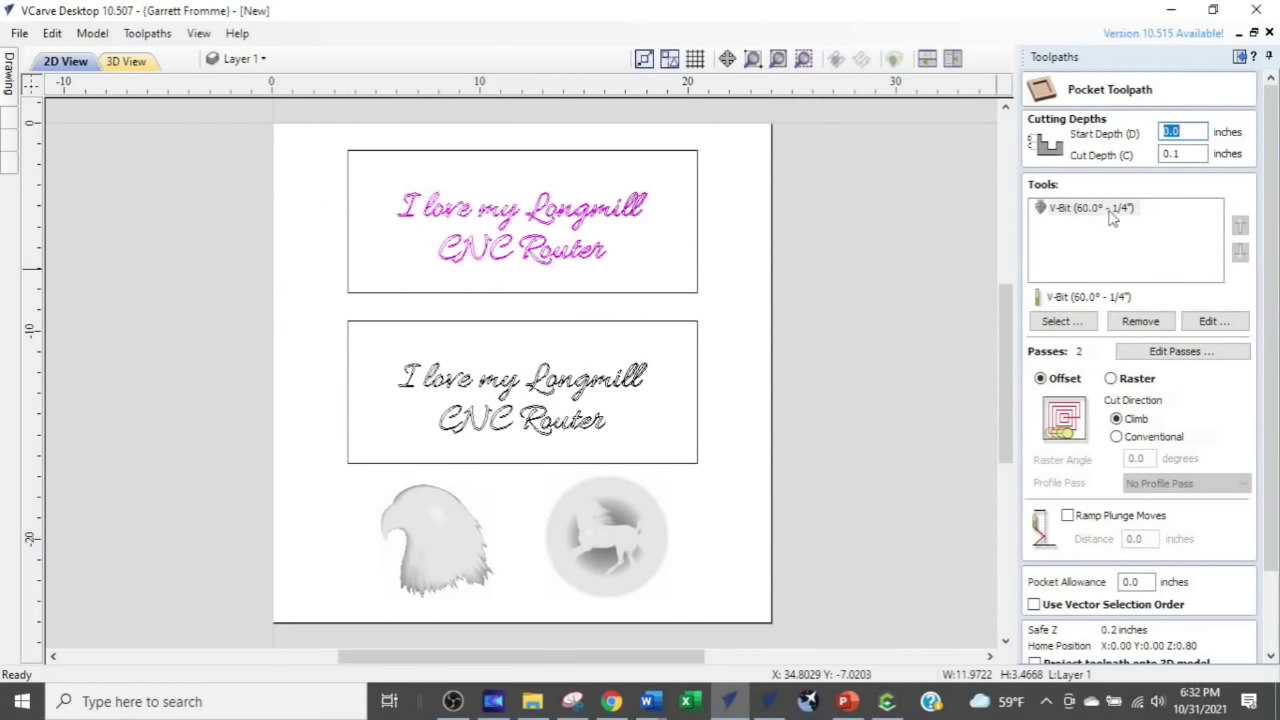
click(1100, 208)
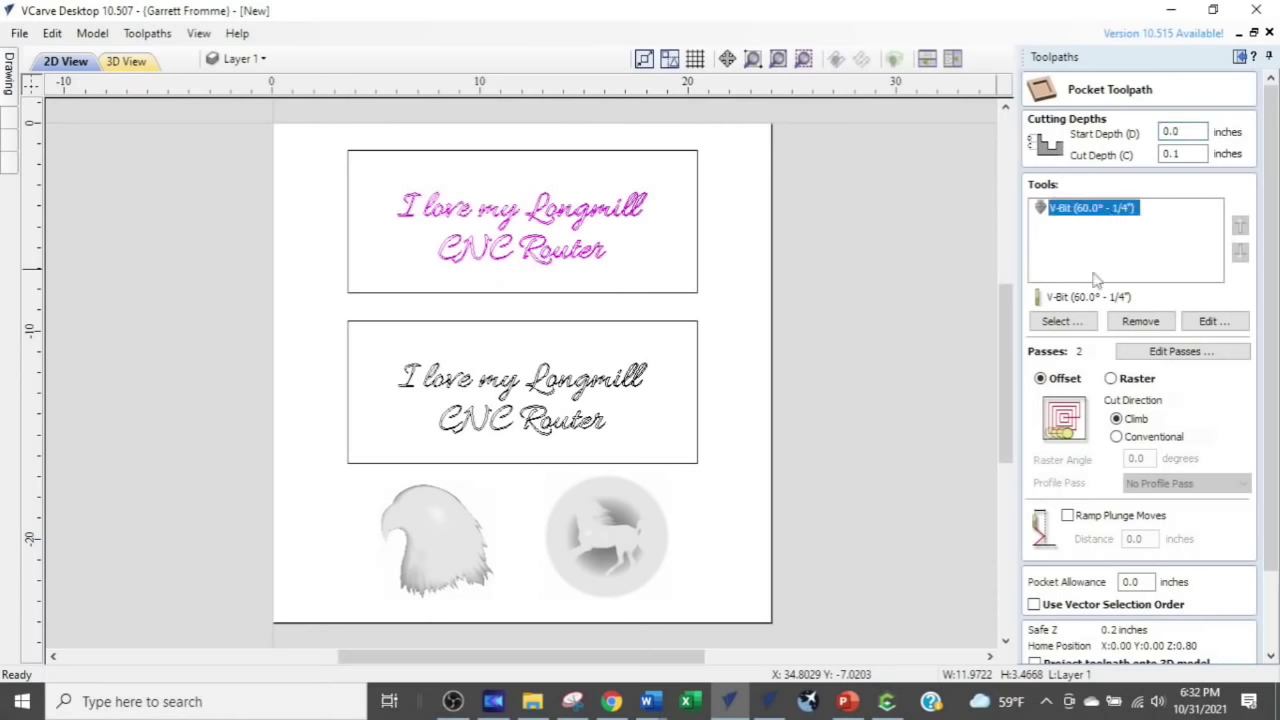
click(1140, 322)
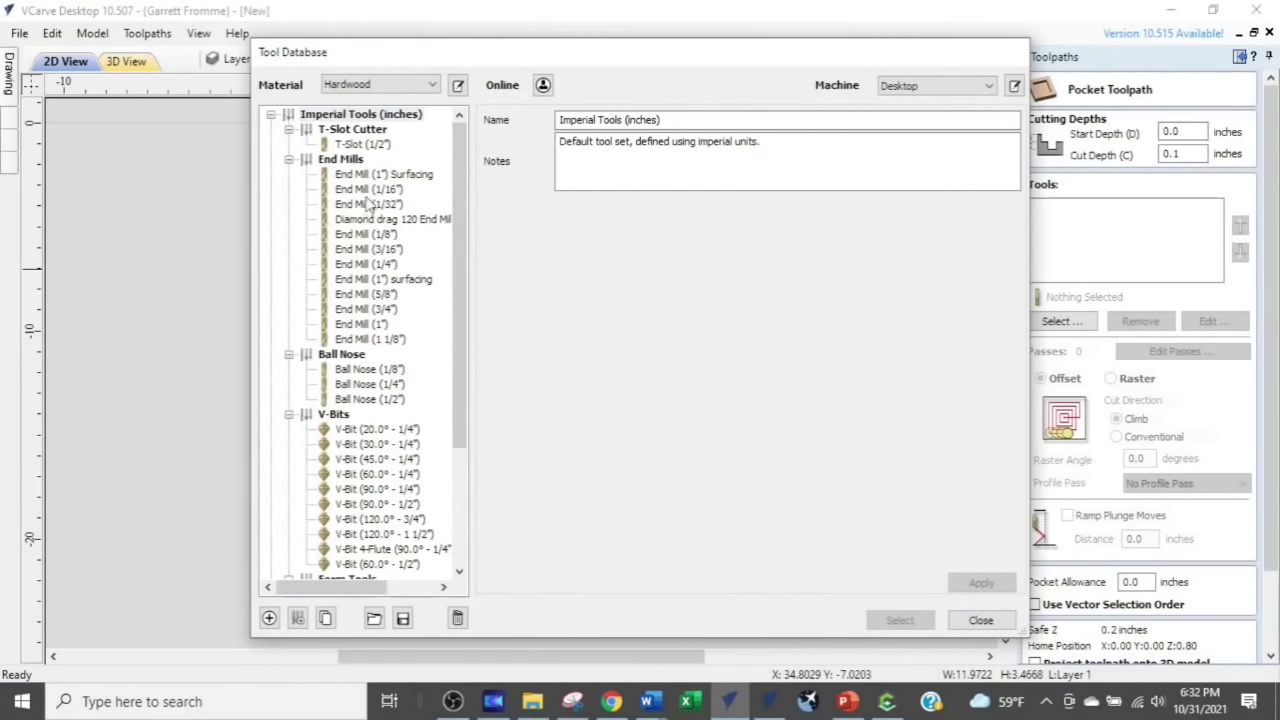
double_click(368, 190)
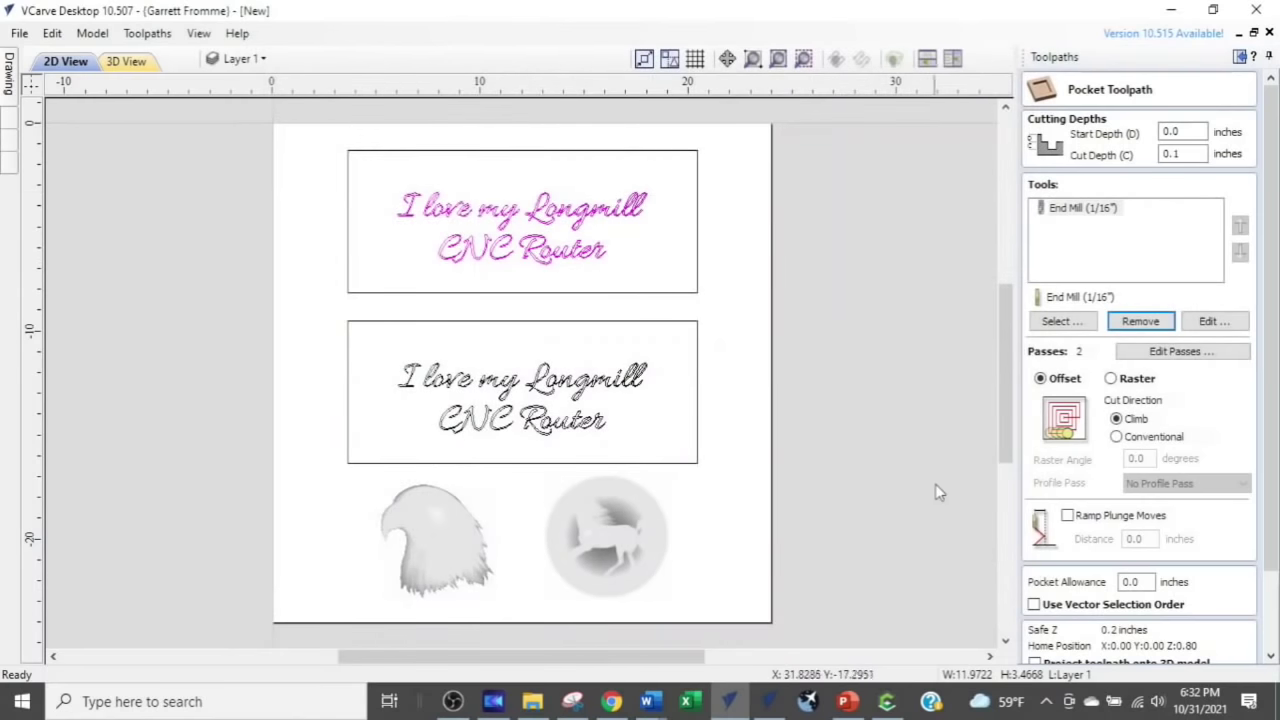
Inspect the selected lettering and calculate its pocket toolpath using the 1/16" end mill
scroll(555, 237, up, 2)
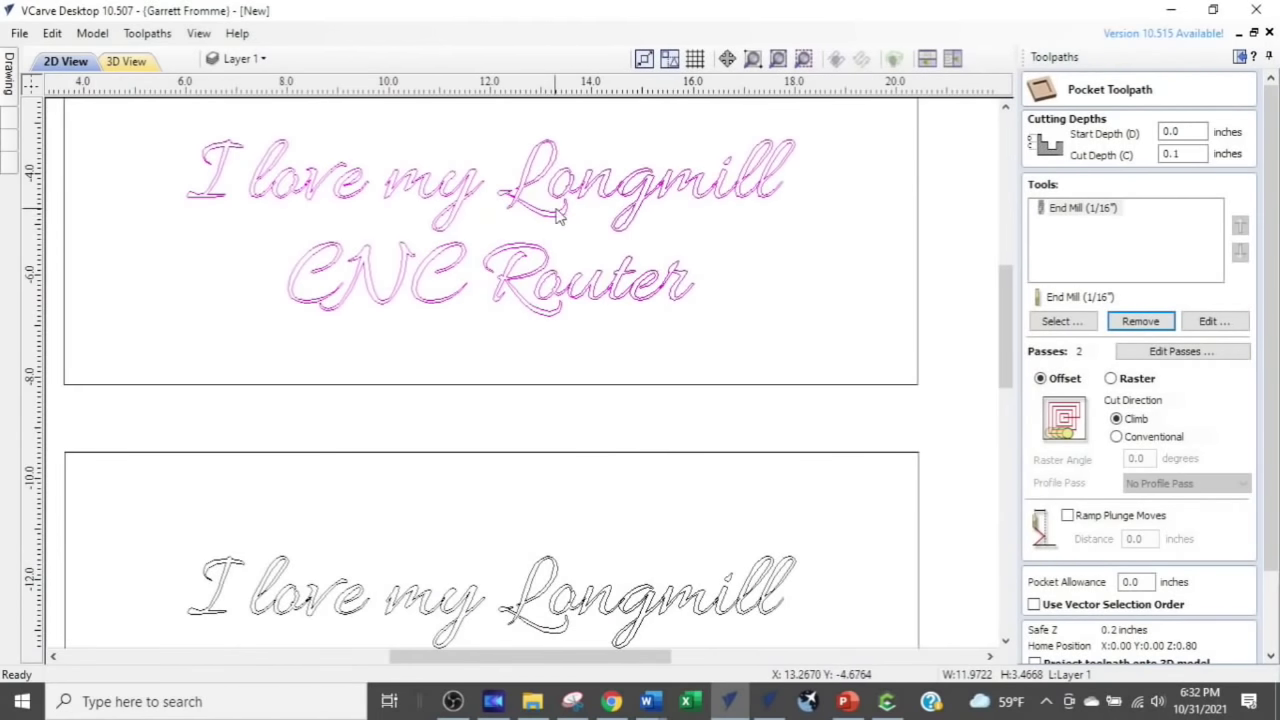
scroll(575, 257, down, 1)
scroll(590, 265, up, 2)
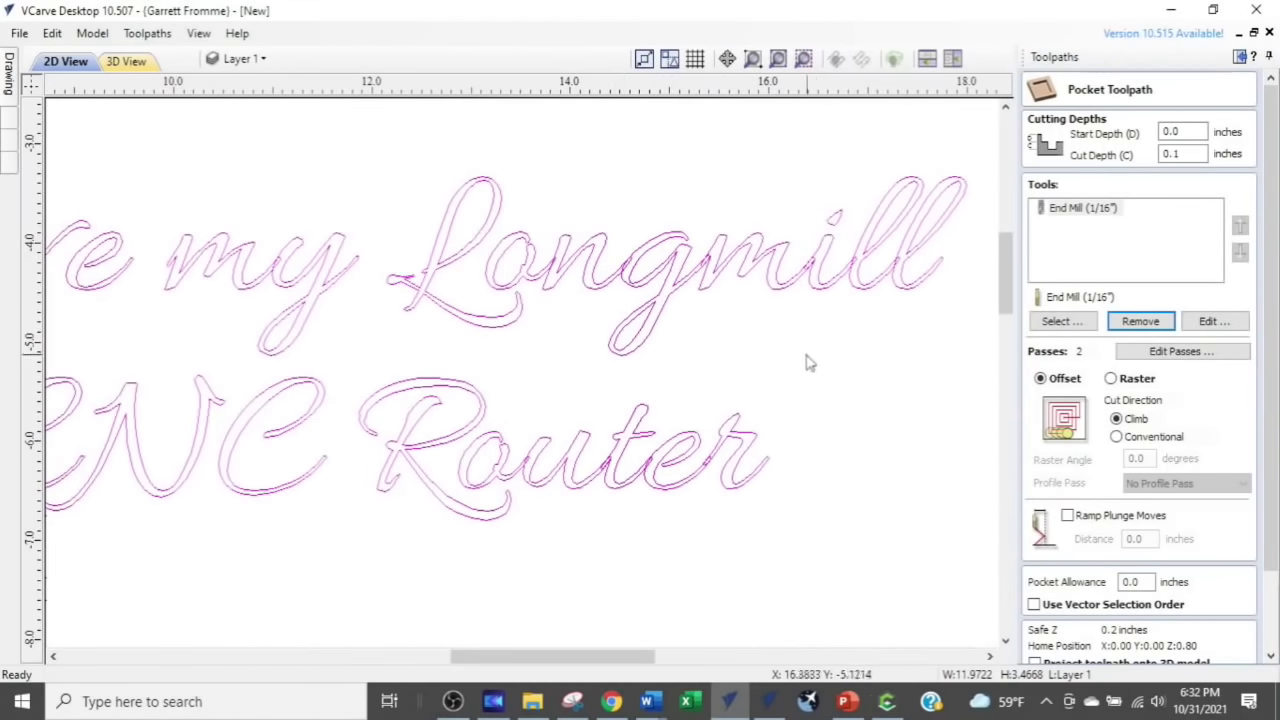
scroll(800, 363, down, 2)
scroll(820, 418, down, 3)
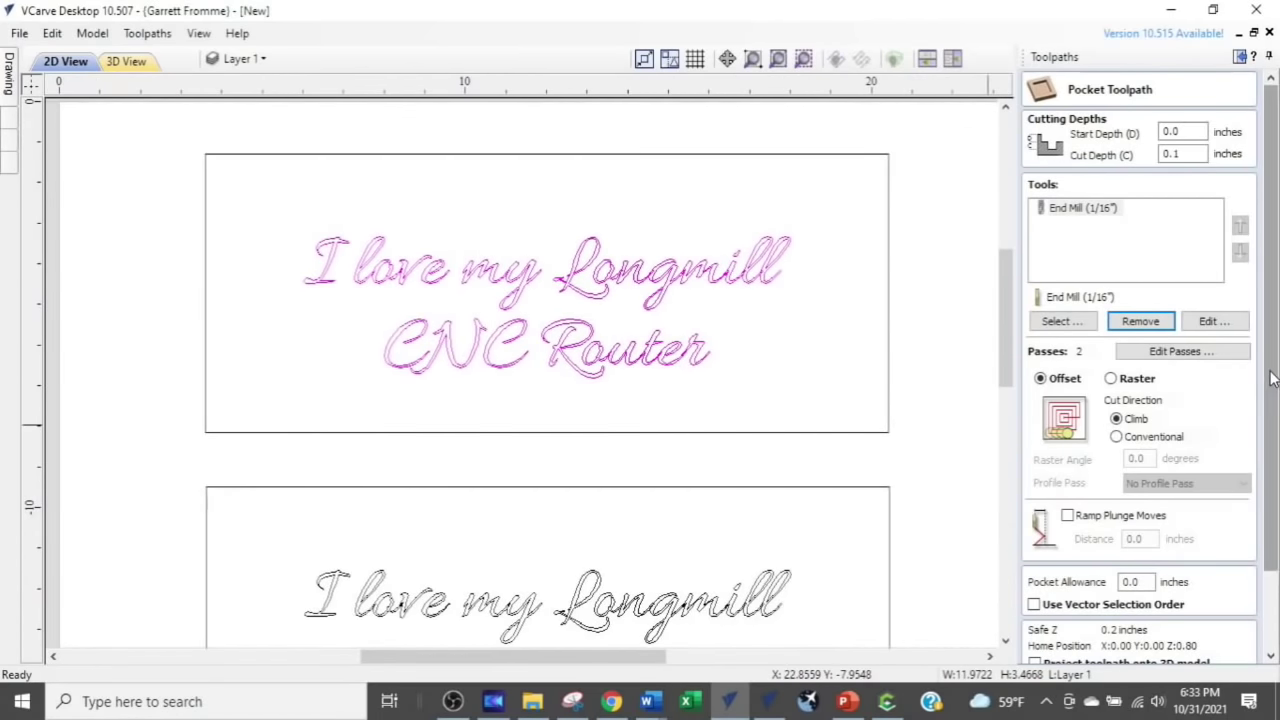
scroll(1262, 388, down, 3)
scroll(1260, 330, up, 3)
scroll(1258, 282, down, 3)
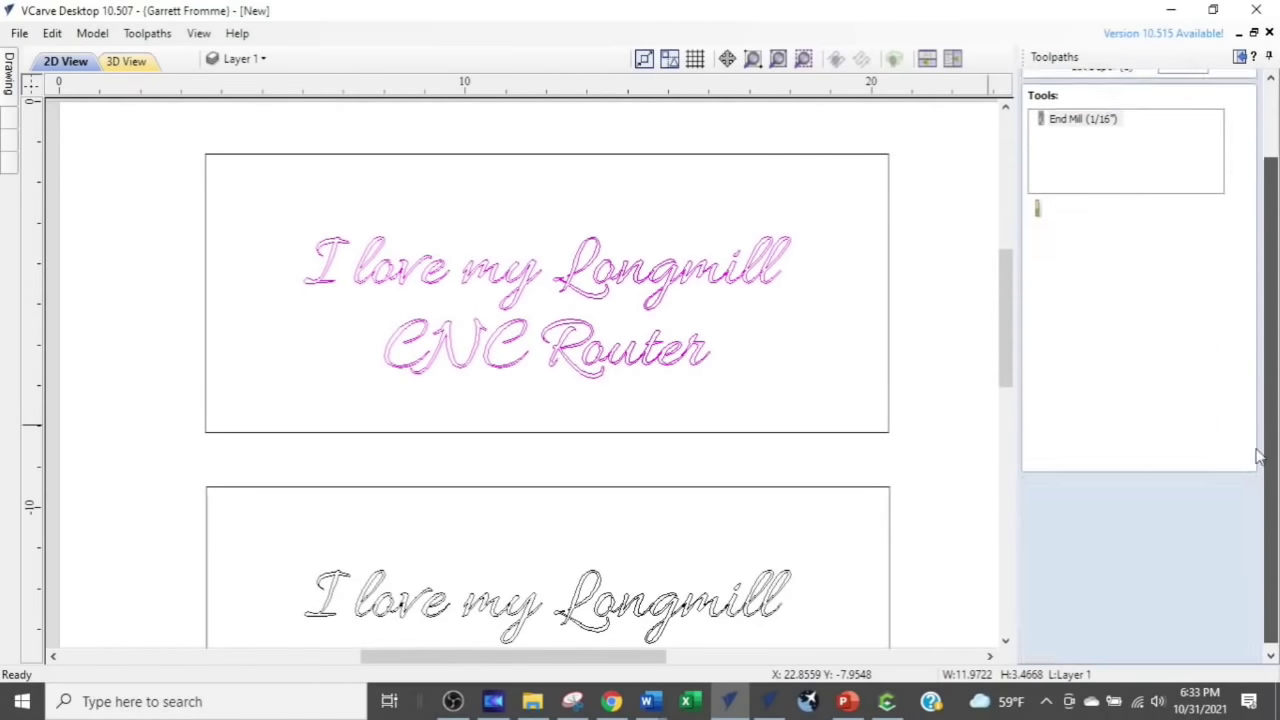
click(1054, 651)
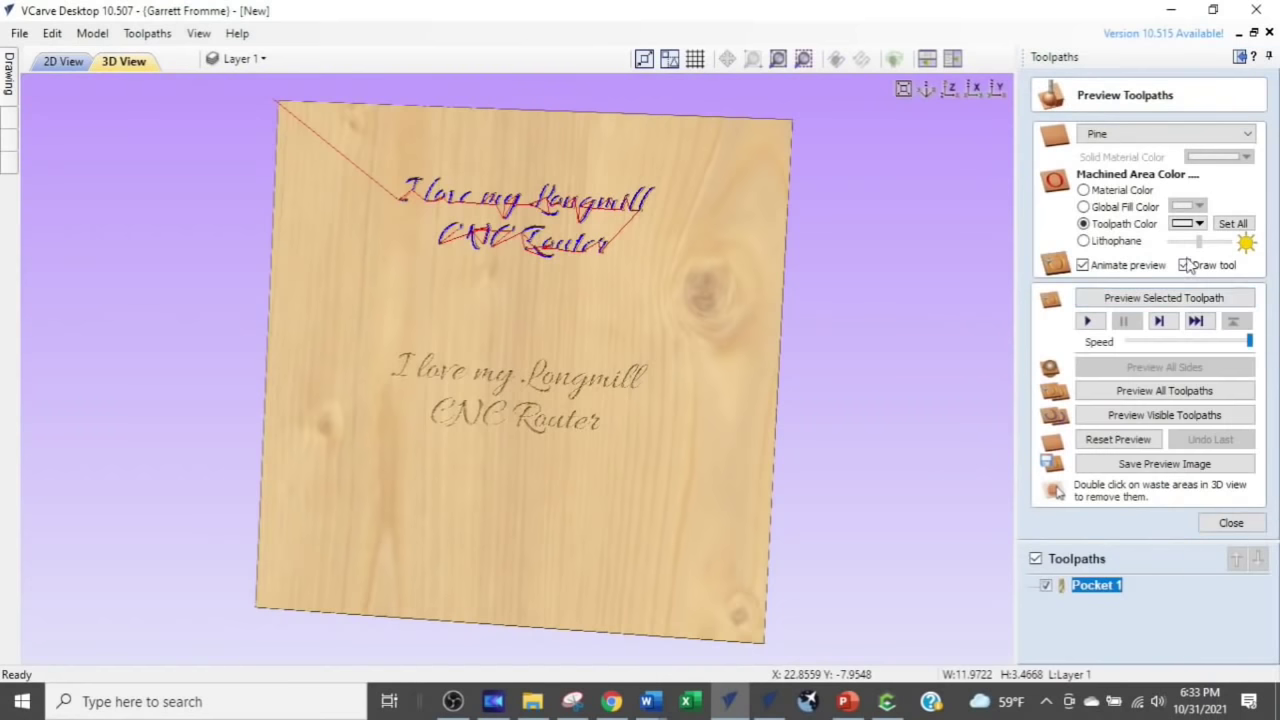
Set the toolpath color to brown for the machined area and preview the selected pocket toolpath
click(1200, 224)
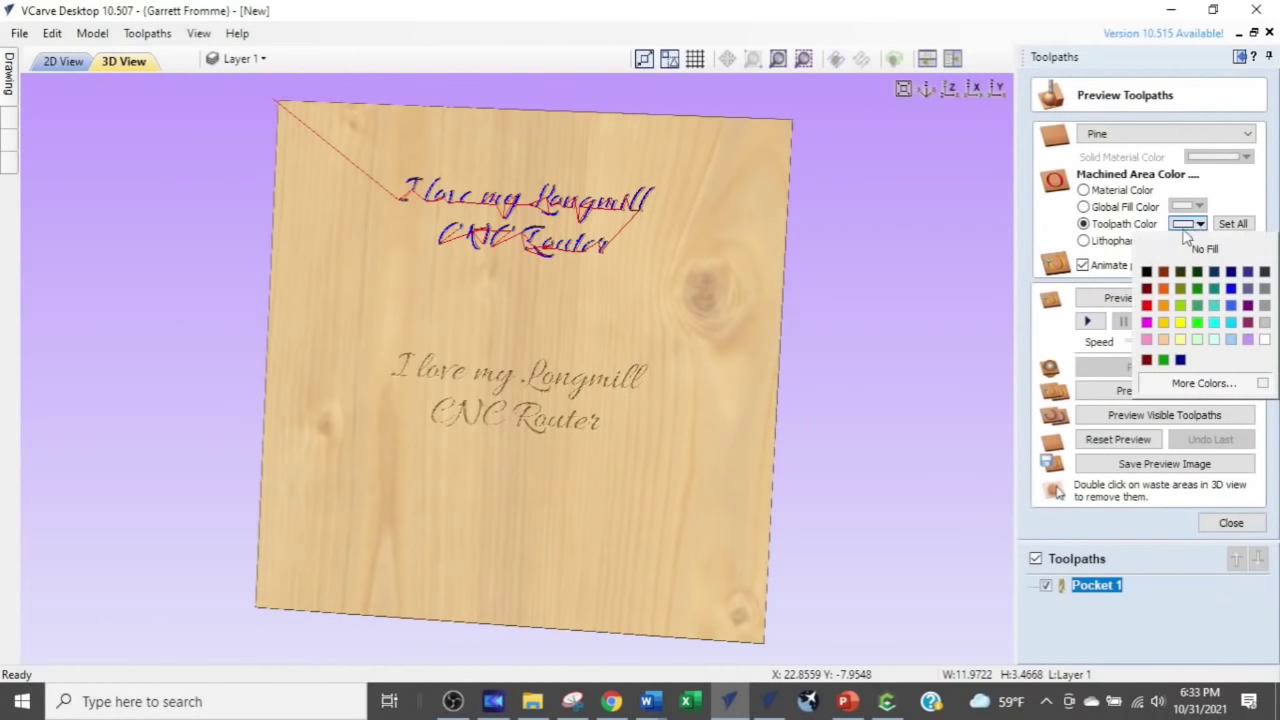
click(1168, 280)
click(1150, 298)
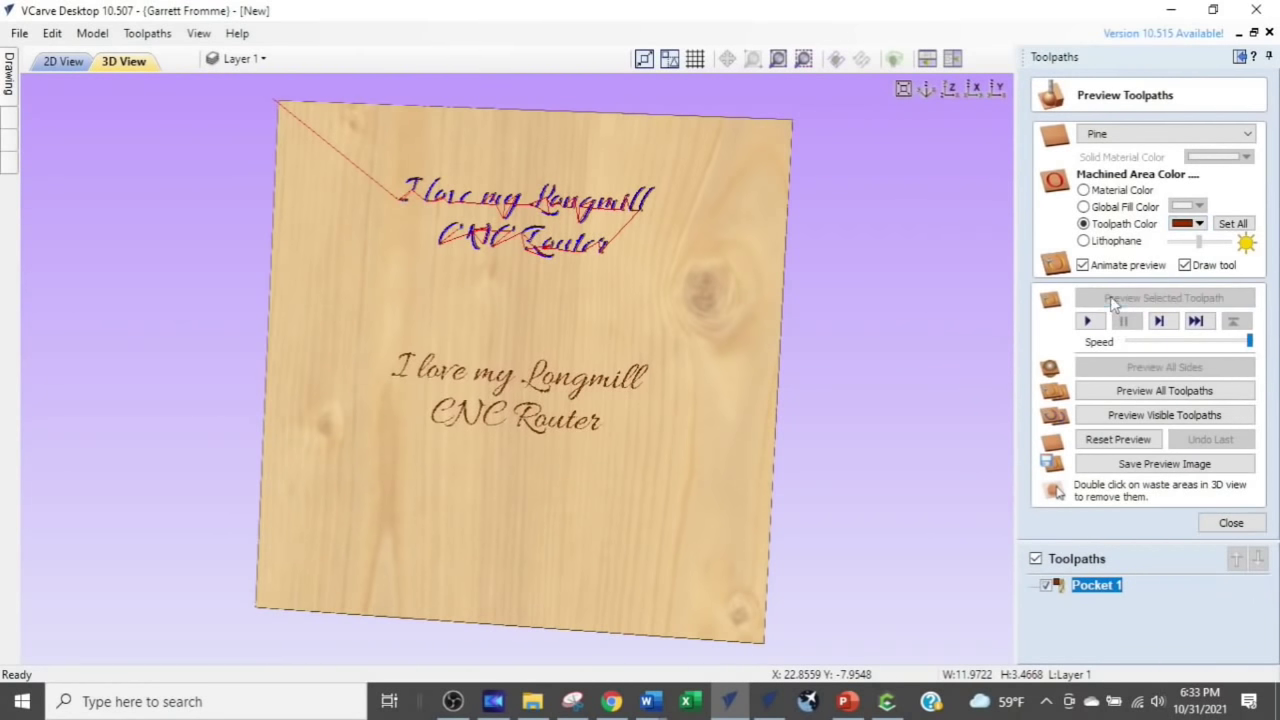
Reset the material preview and simulate the upper sign's pocket toolpath again in a close-up 3D view
scroll(525, 196, up, 3)
scroll(525, 200, up, 2)
drag(526, 249, 530, 575)
click(1115, 439)
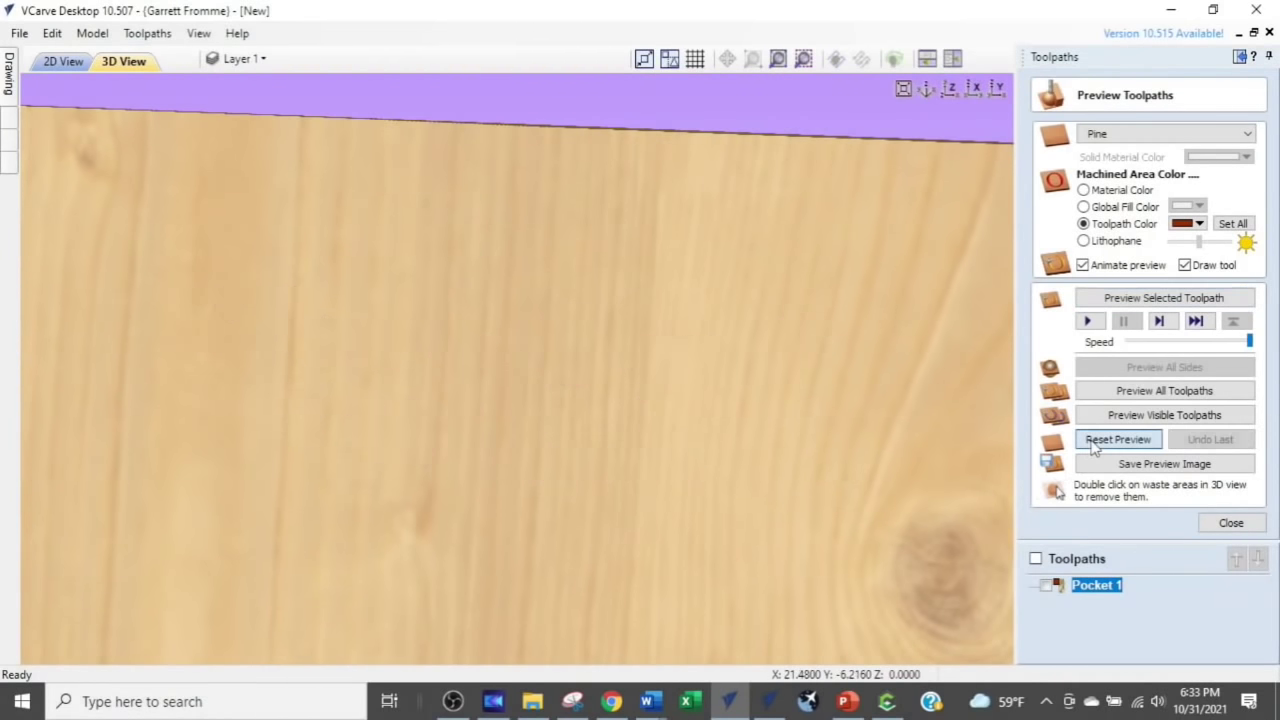
click(1094, 298)
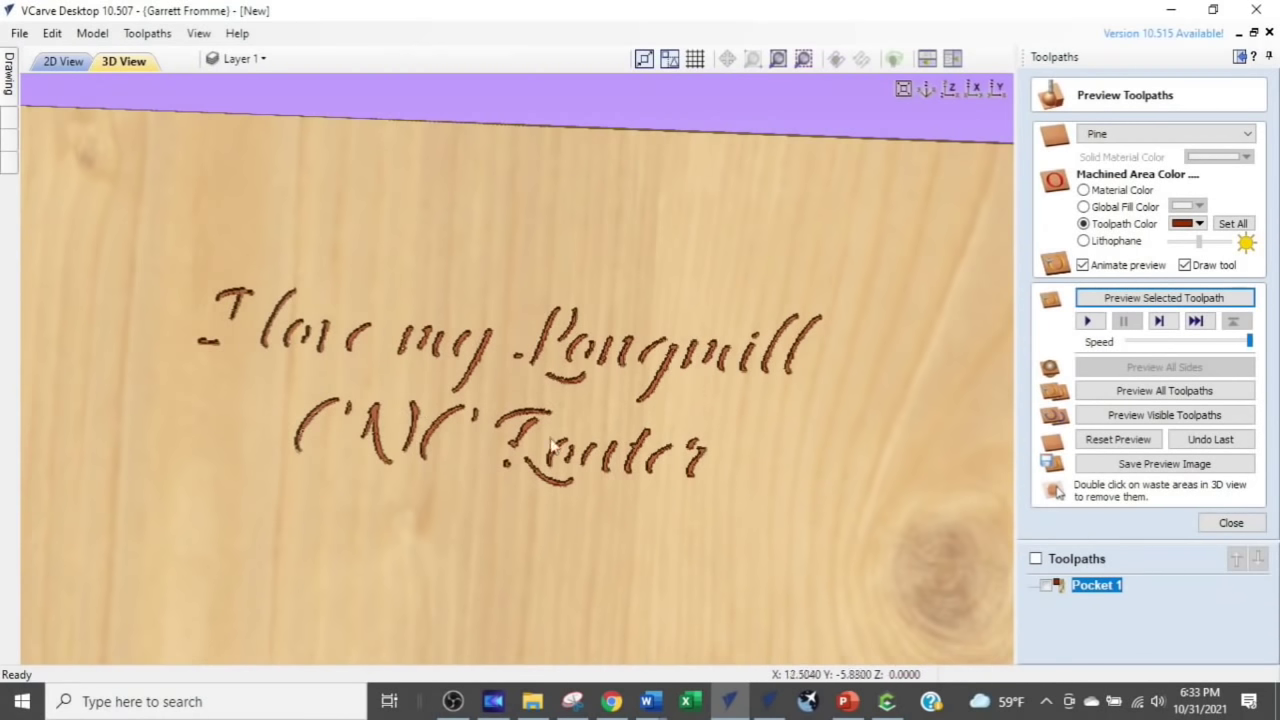
Compare the upper sign's pocketed lettering in the 3D preview with its original letter outlines in the 2D view
scroll(531, 484, up, 3)
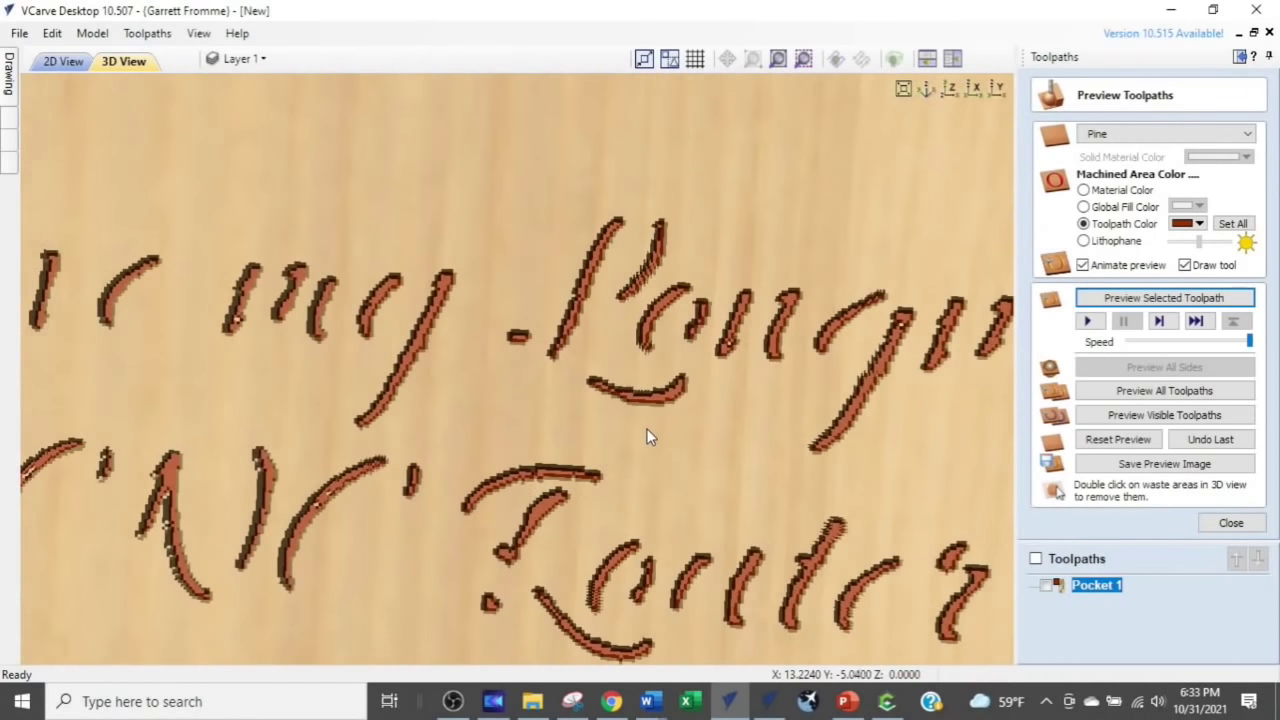
scroll(645, 436, up, 1)
scroll(645, 434, down, 4)
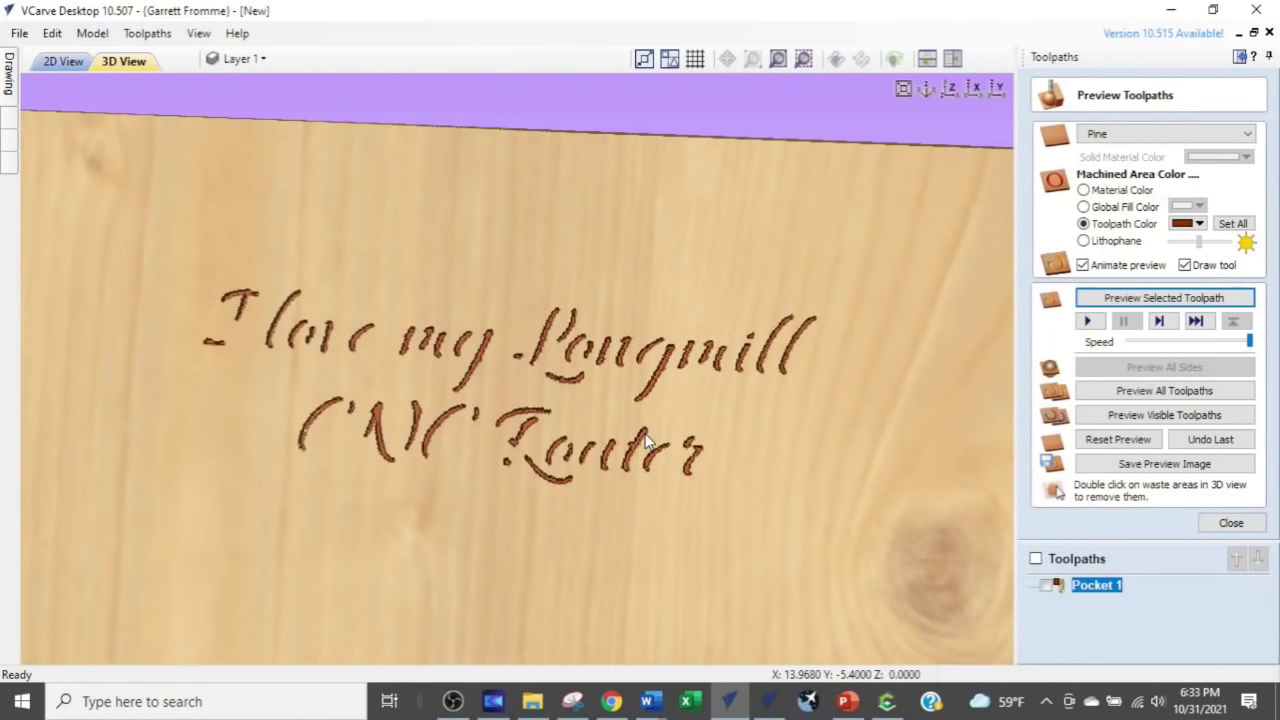
click(72, 66)
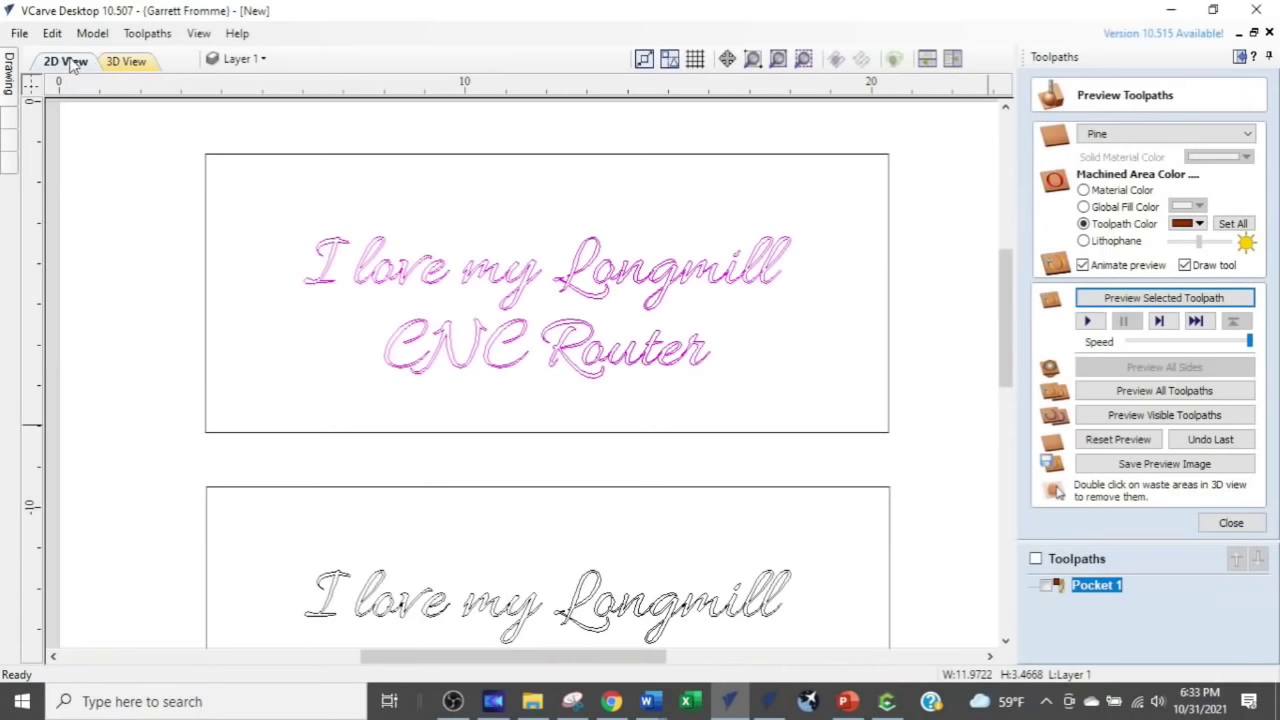
scroll(622, 338, up, 5)
click(590, 478)
click(590, 478)
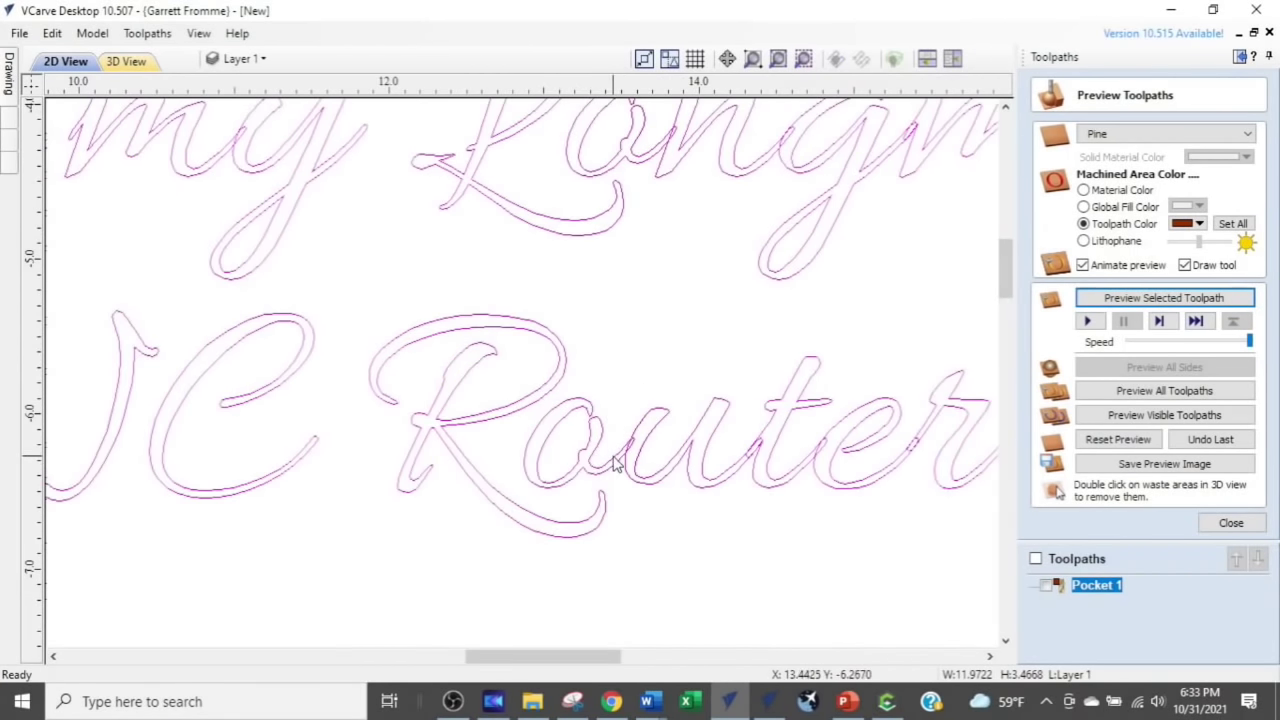
click(437, 158)
click(437, 158)
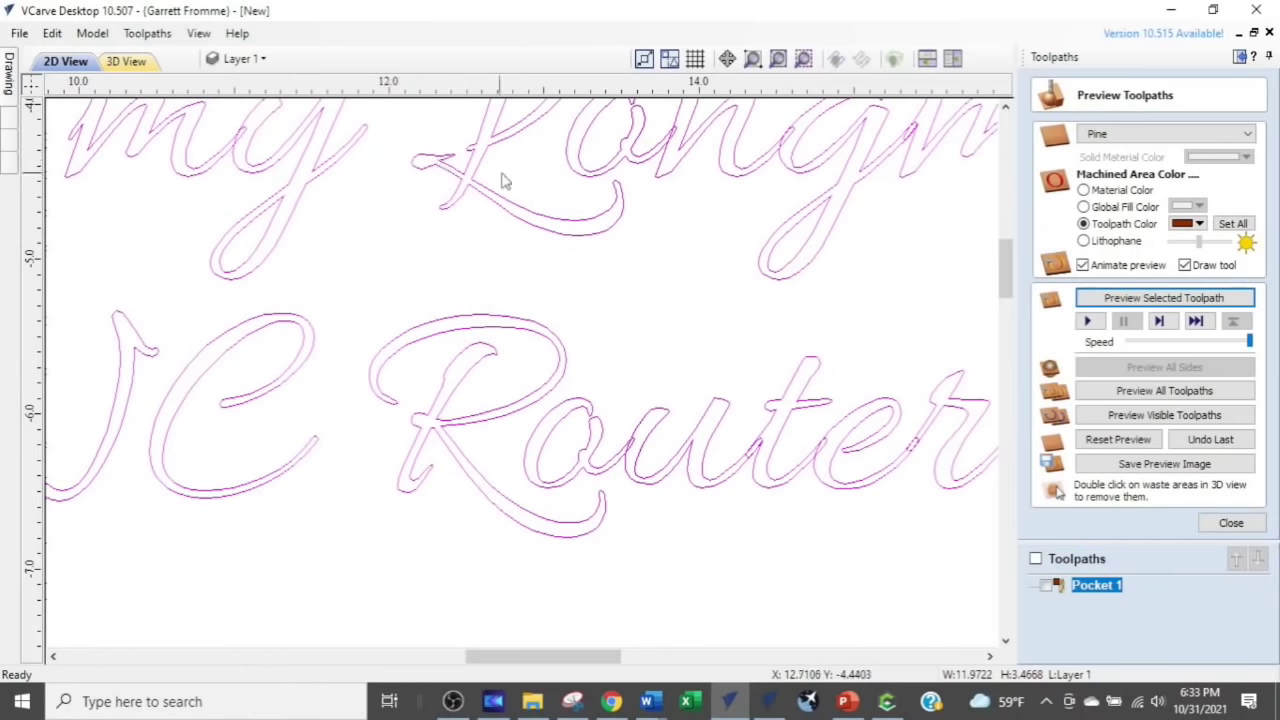
click(766, 170)
click(766, 173)
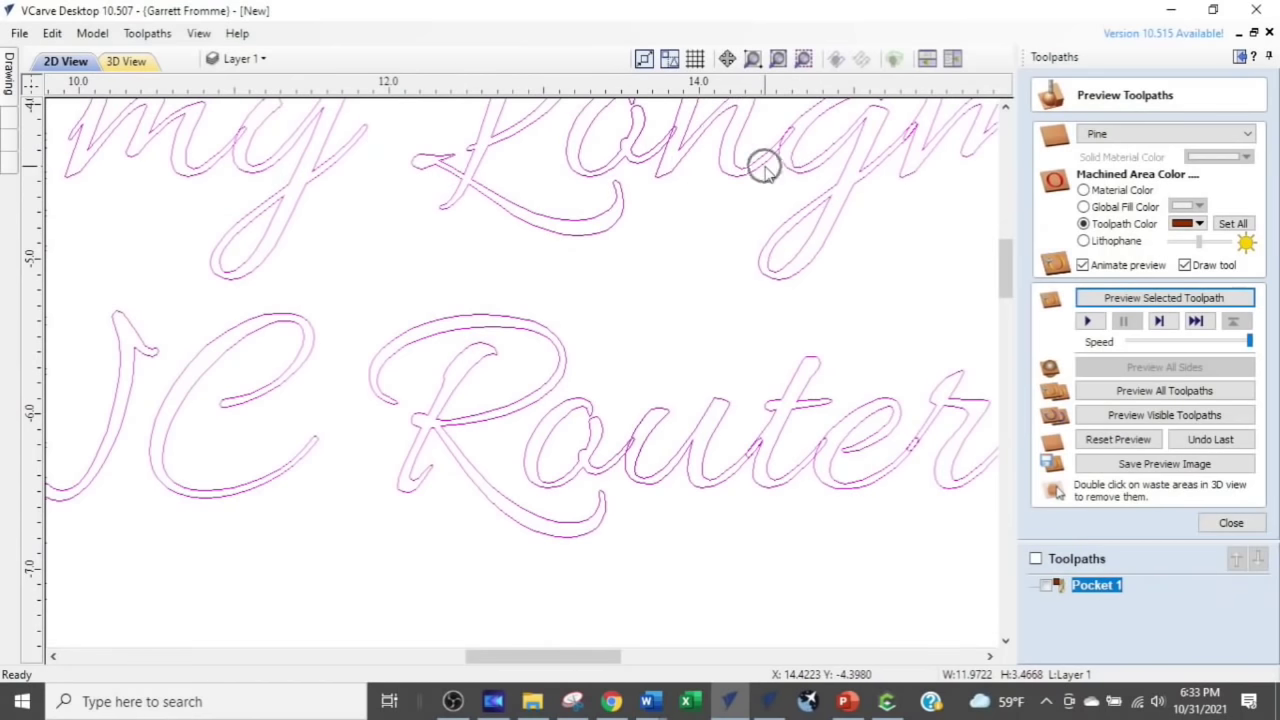
click(127, 62)
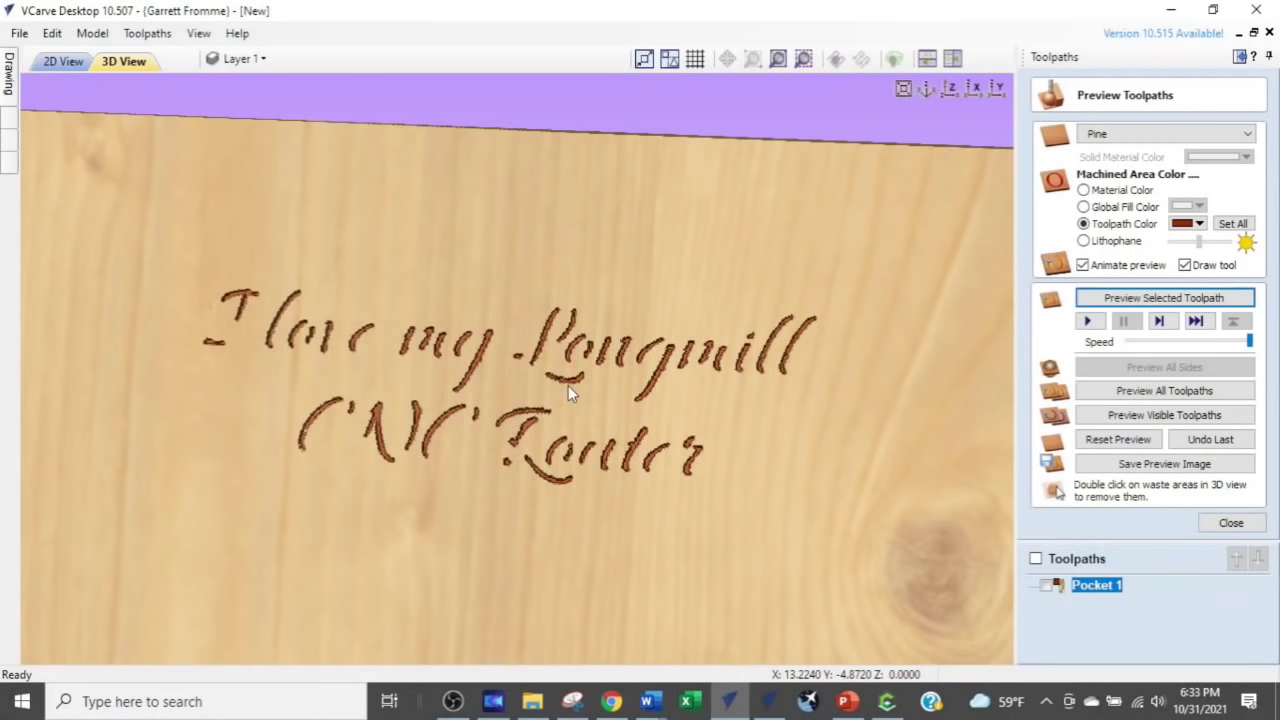
scroll(568, 385, down, 3)
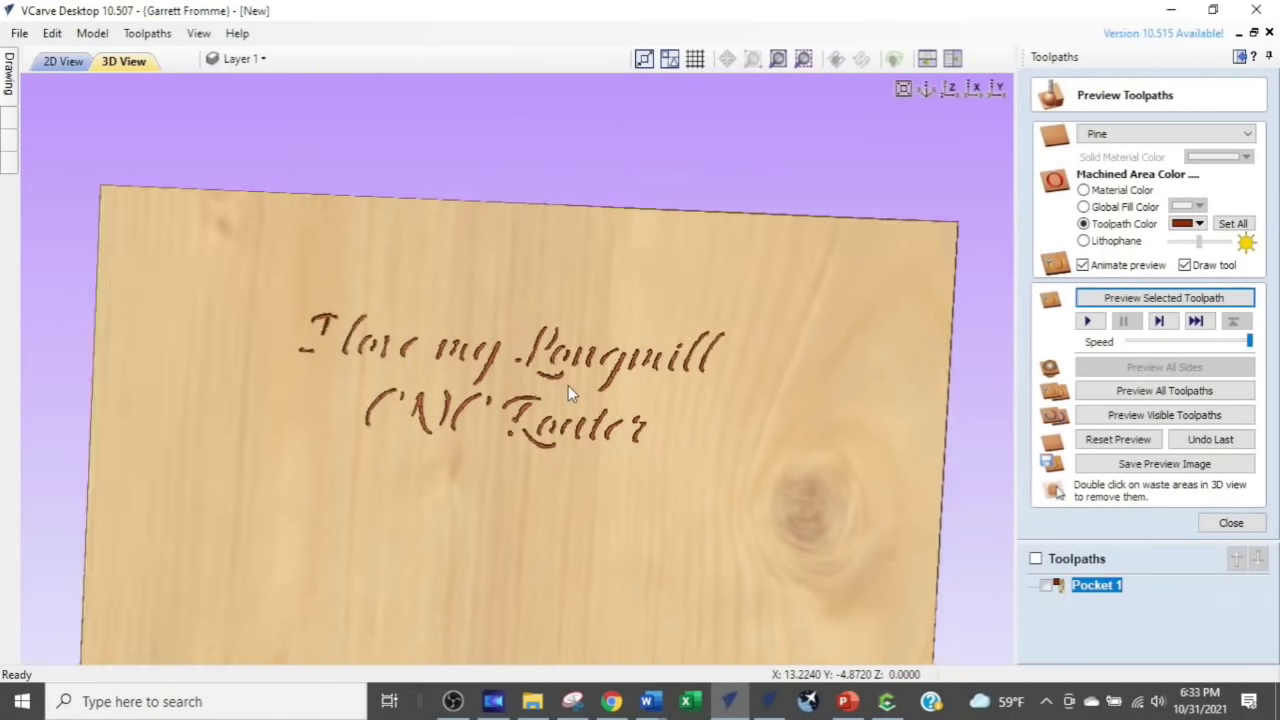
drag(612, 487, 709, 277)
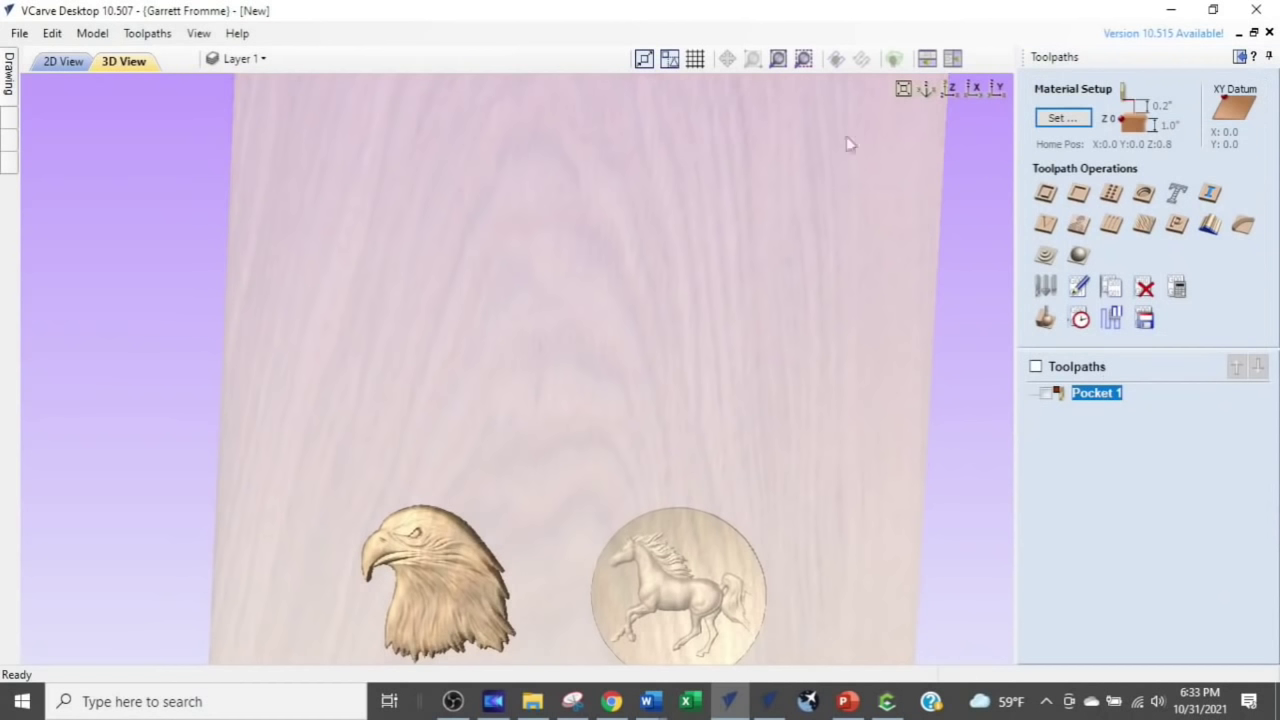
Select the lower sign's text and calculate a V-Carve / Engraving toolpath for it with the 60° 1/4" V-bit
click(66, 61)
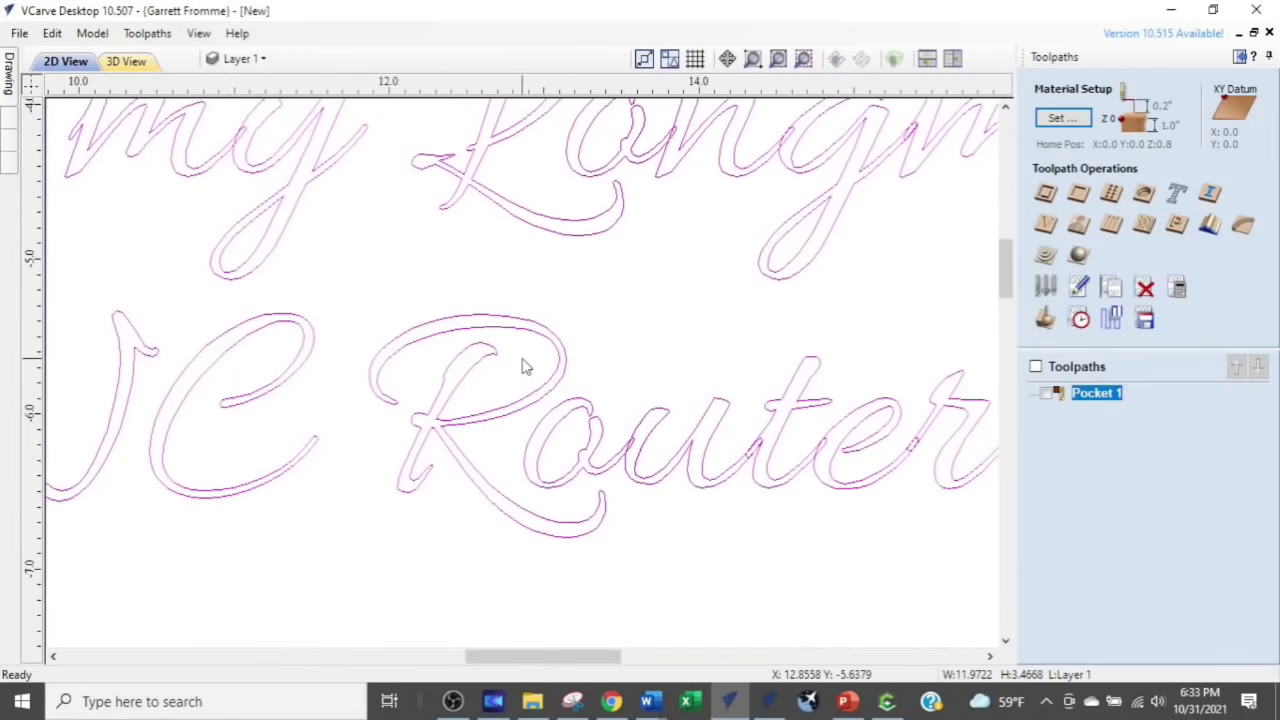
scroll(523, 363, down, 6)
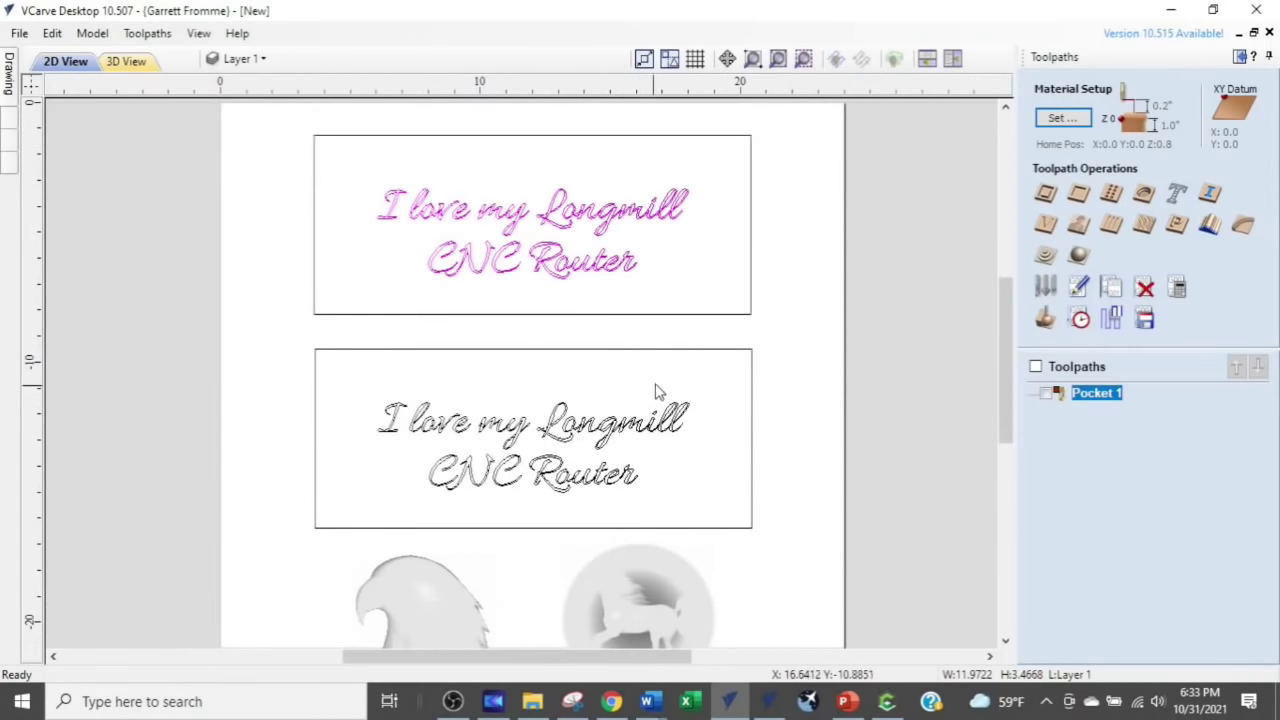
click(516, 489)
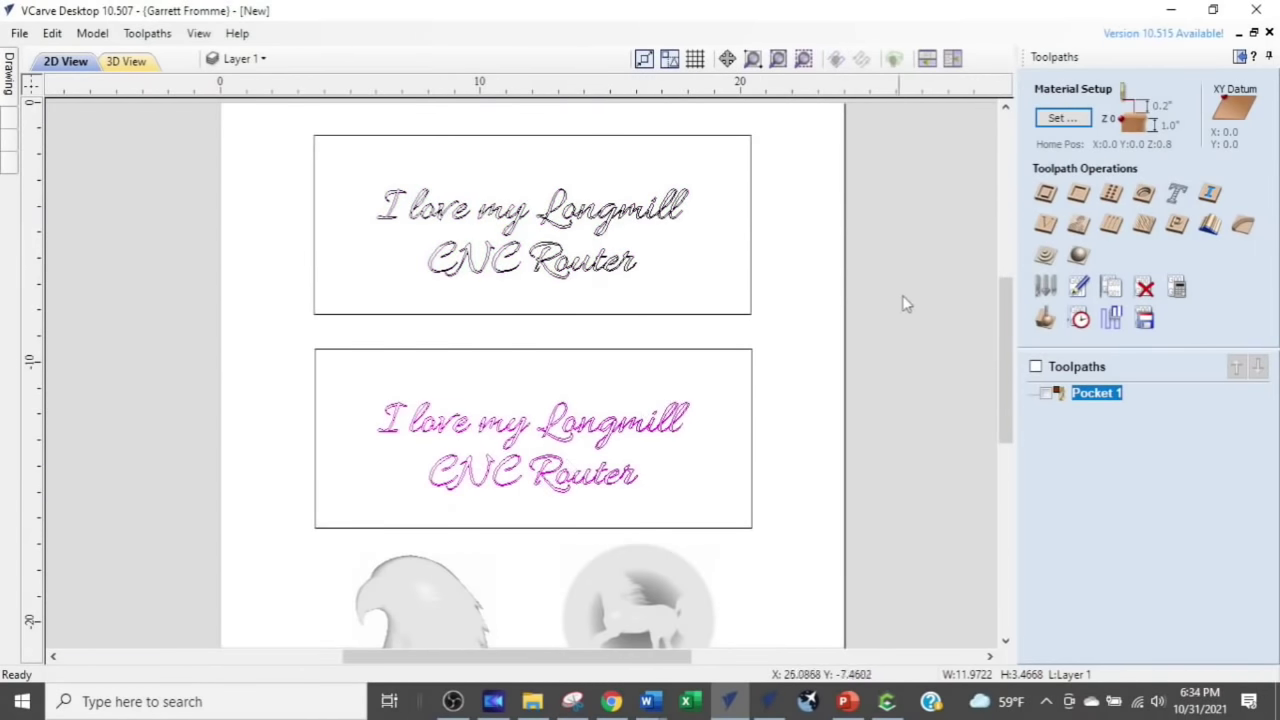
click(1045, 226)
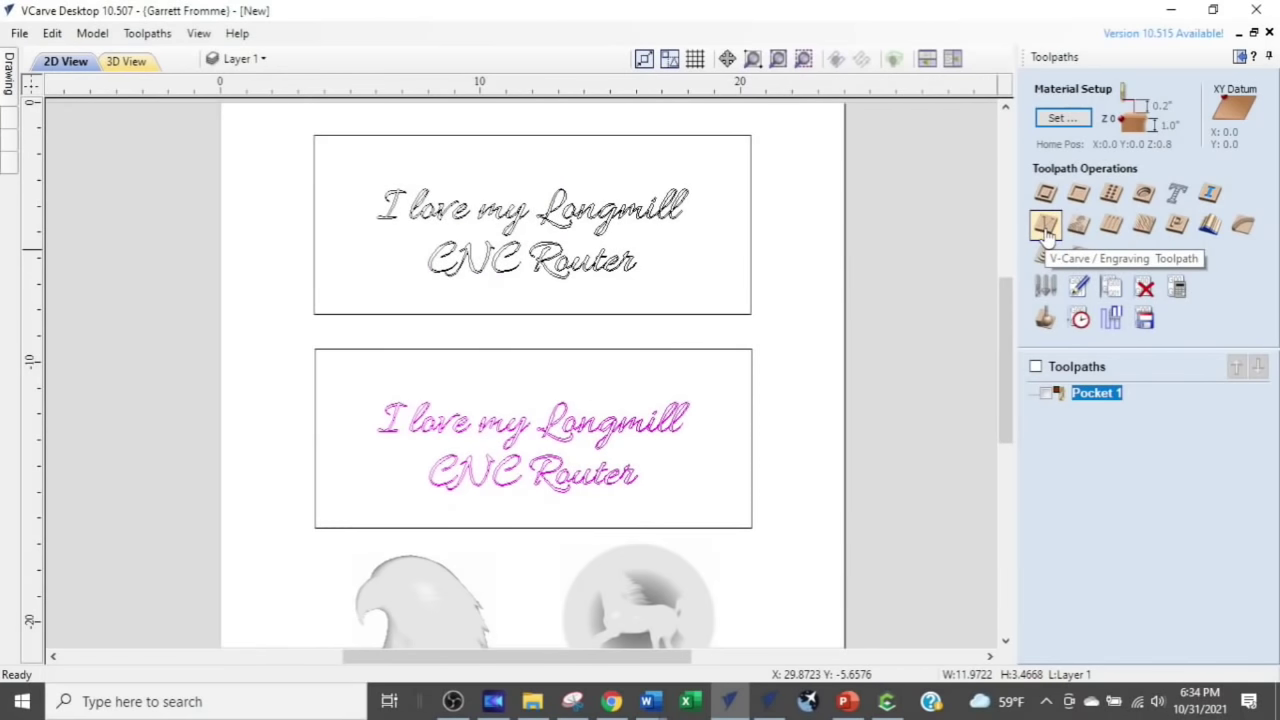
click(1045, 228)
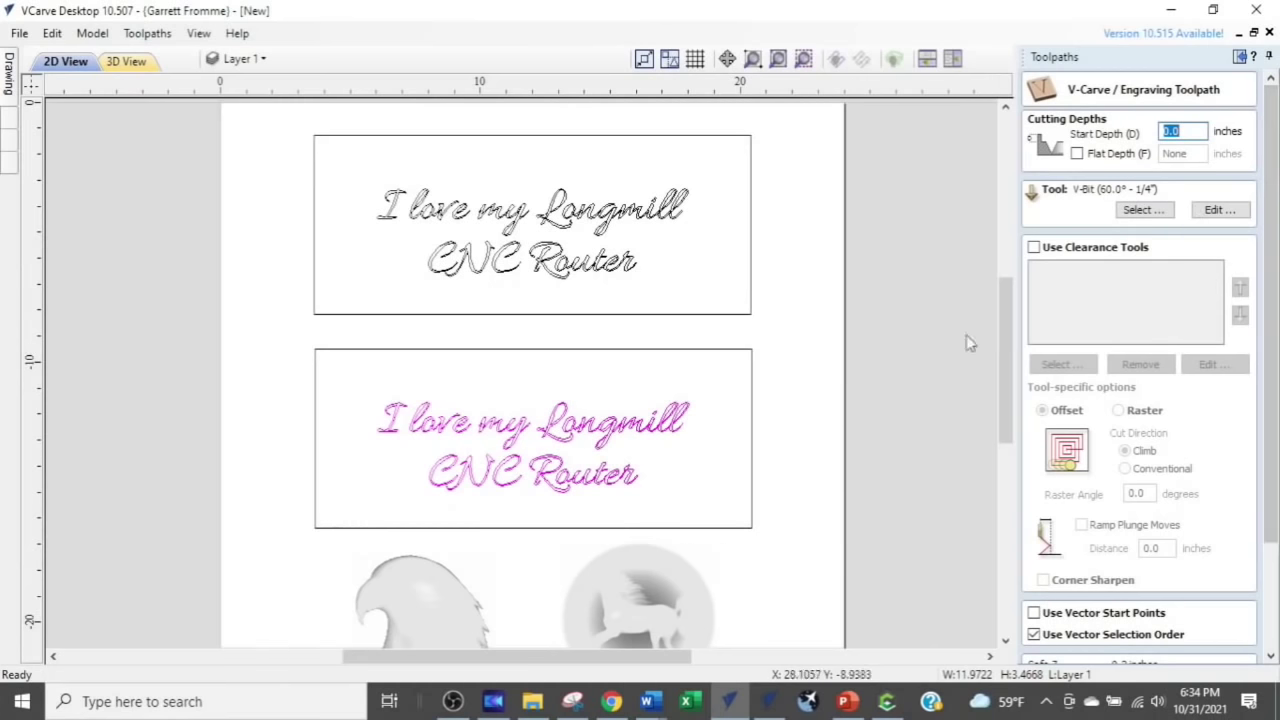
scroll(1262, 210, down, 3)
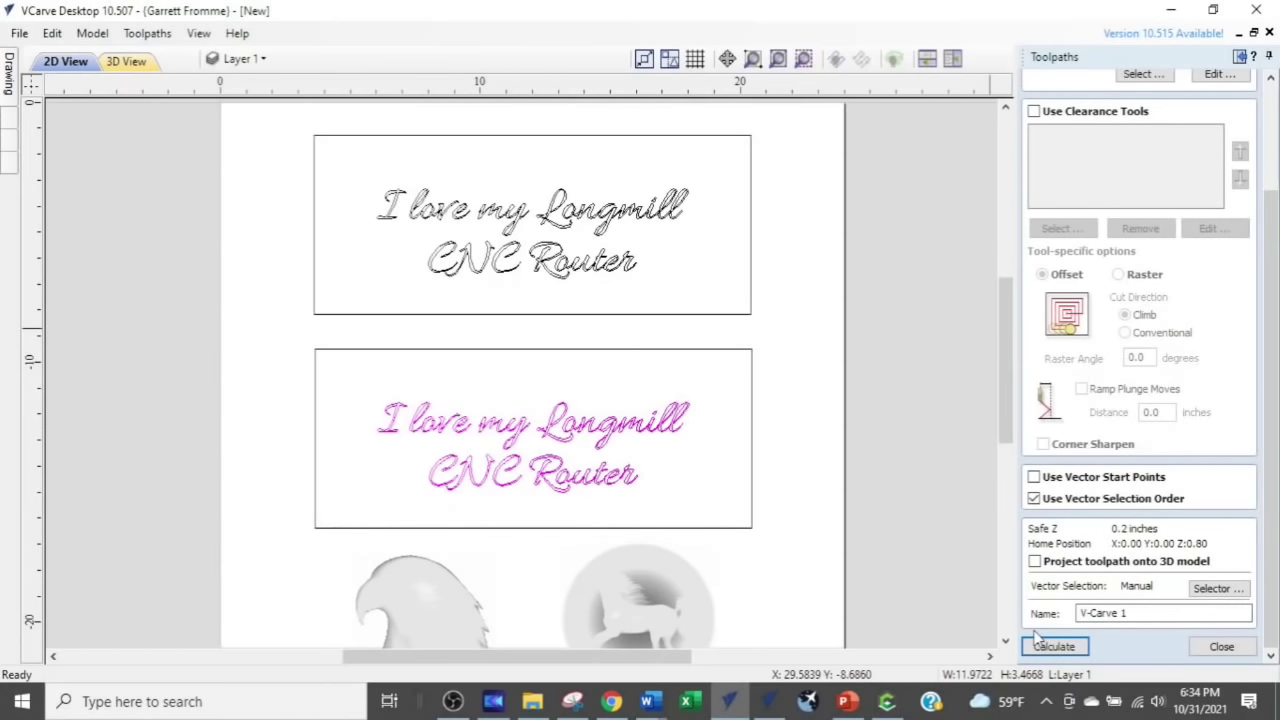
click(1048, 647)
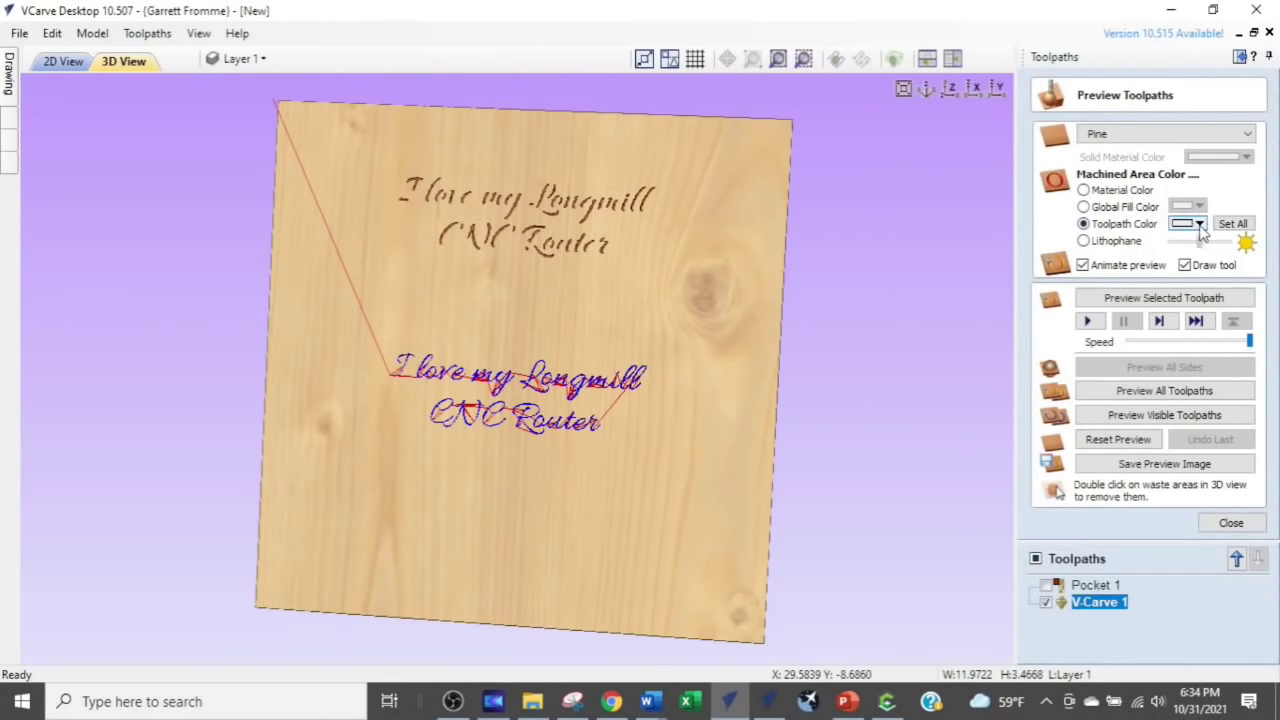
Set the V-carve toolpath's machined area color to brown and preview the selected toolpath
click(1198, 224)
click(1162, 272)
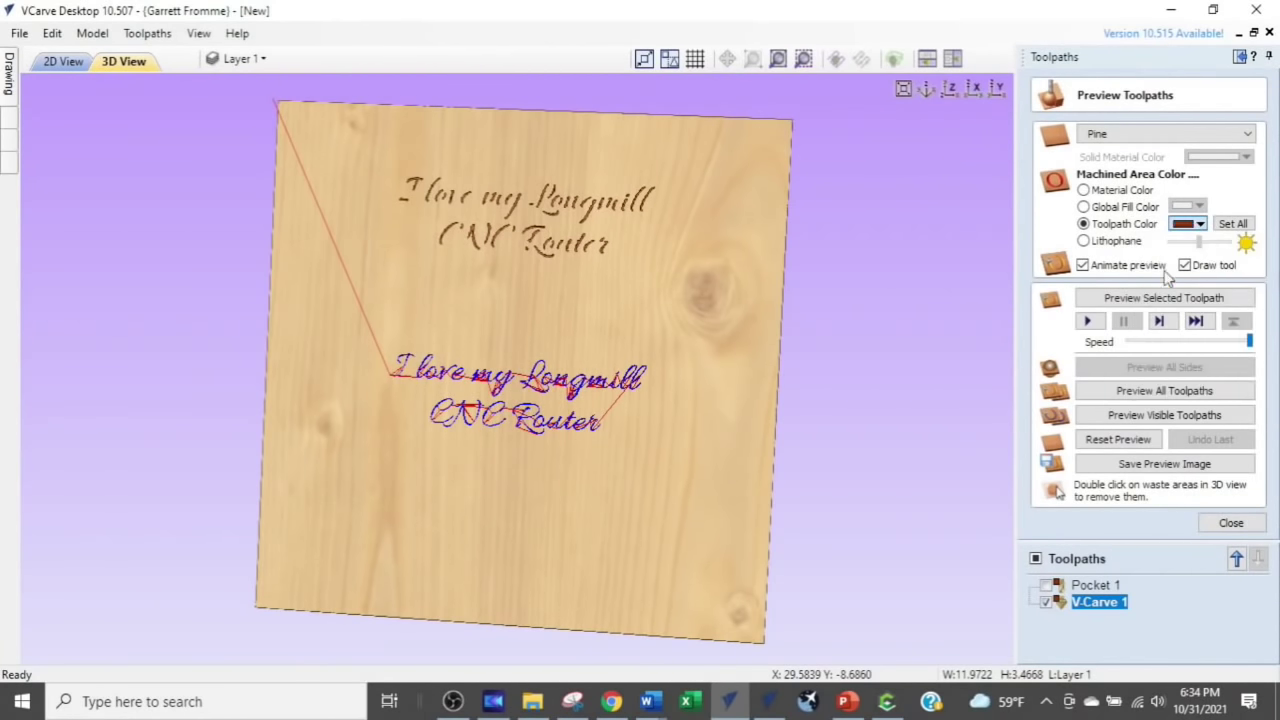
click(1112, 300)
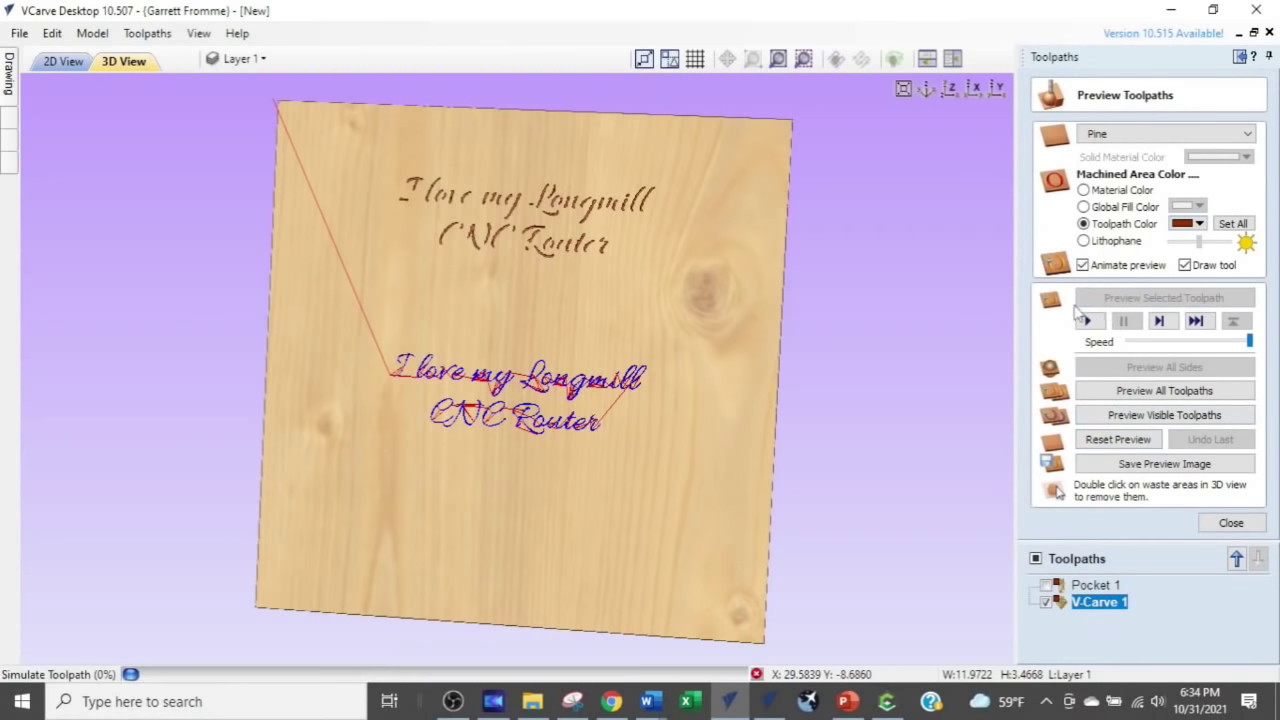
Compare the lower sign's V-carved lettering with the upper sign's pocketed lettering up close in the 3D preview
scroll(576, 335, up, 3)
scroll(580, 318, up, 1)
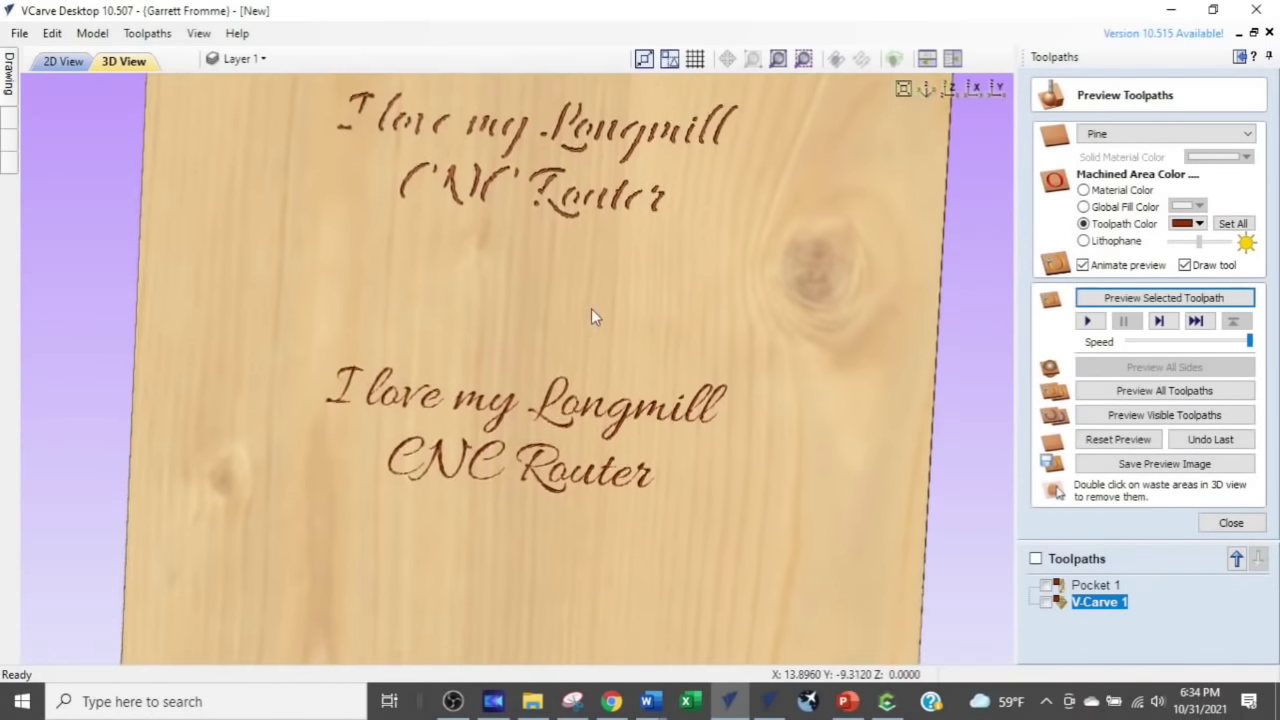
scroll(577, 318, up, 1)
middle_drag(577, 316, 574, 384)
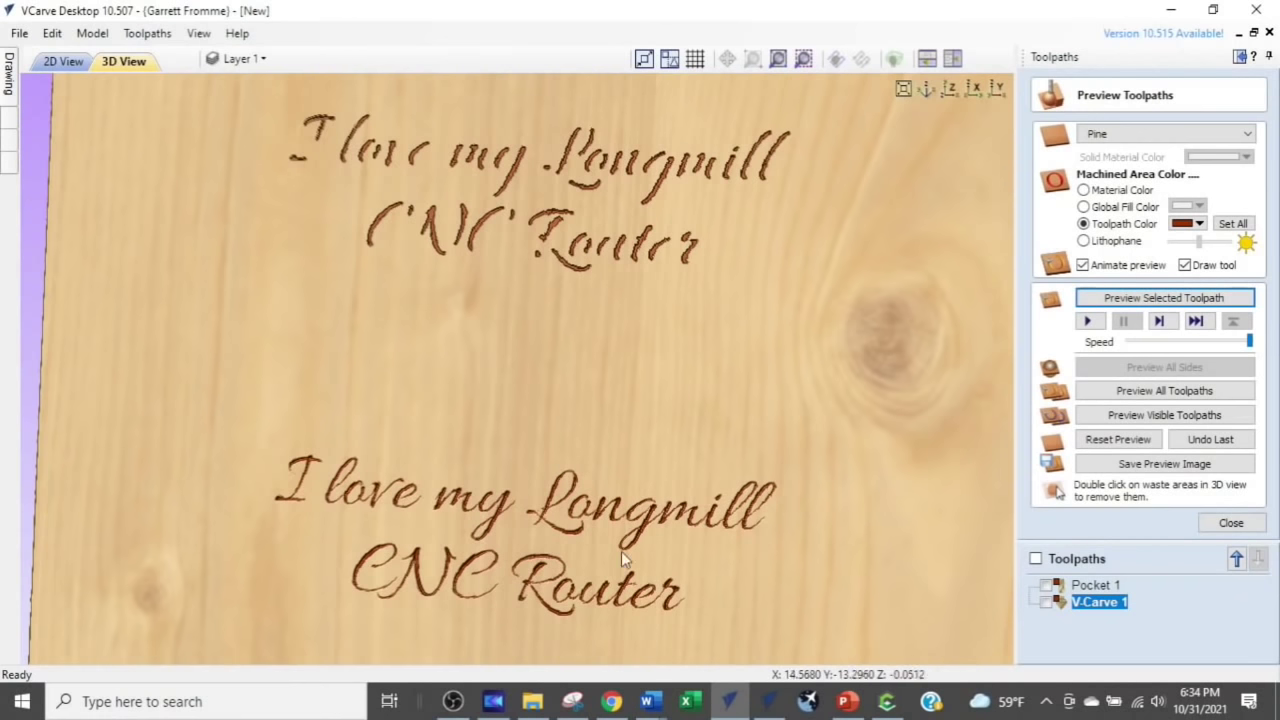
drag(571, 531, 482, 344)
scroll(541, 590, up, 3)
scroll(514, 581, up, 2)
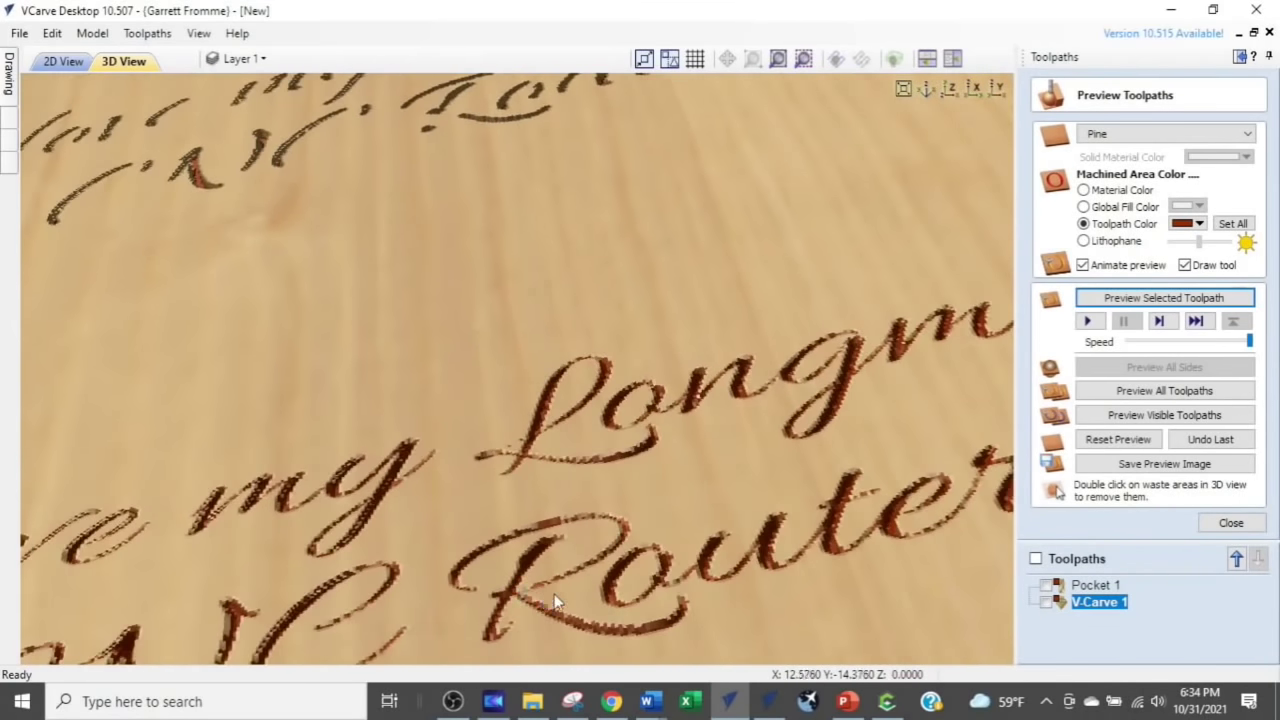
drag(630, 450, 689, 592)
scroll(689, 591, down, 5)
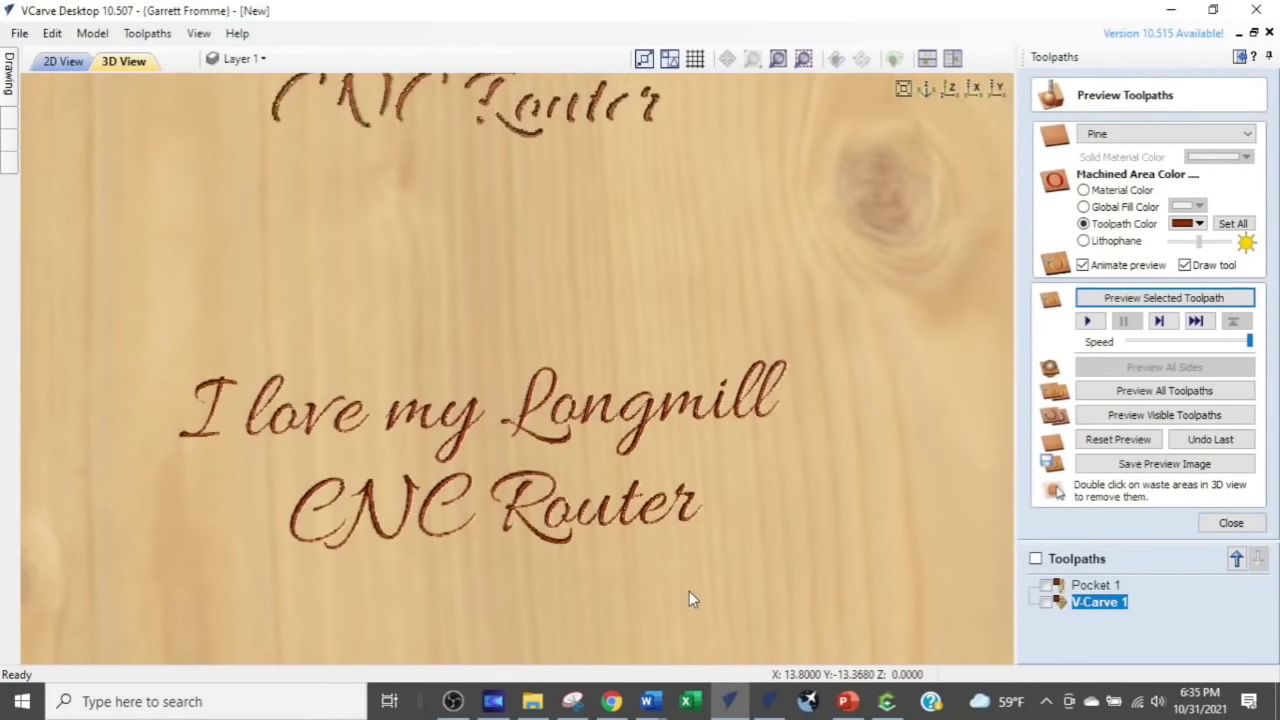
drag(667, 318, 697, 605)
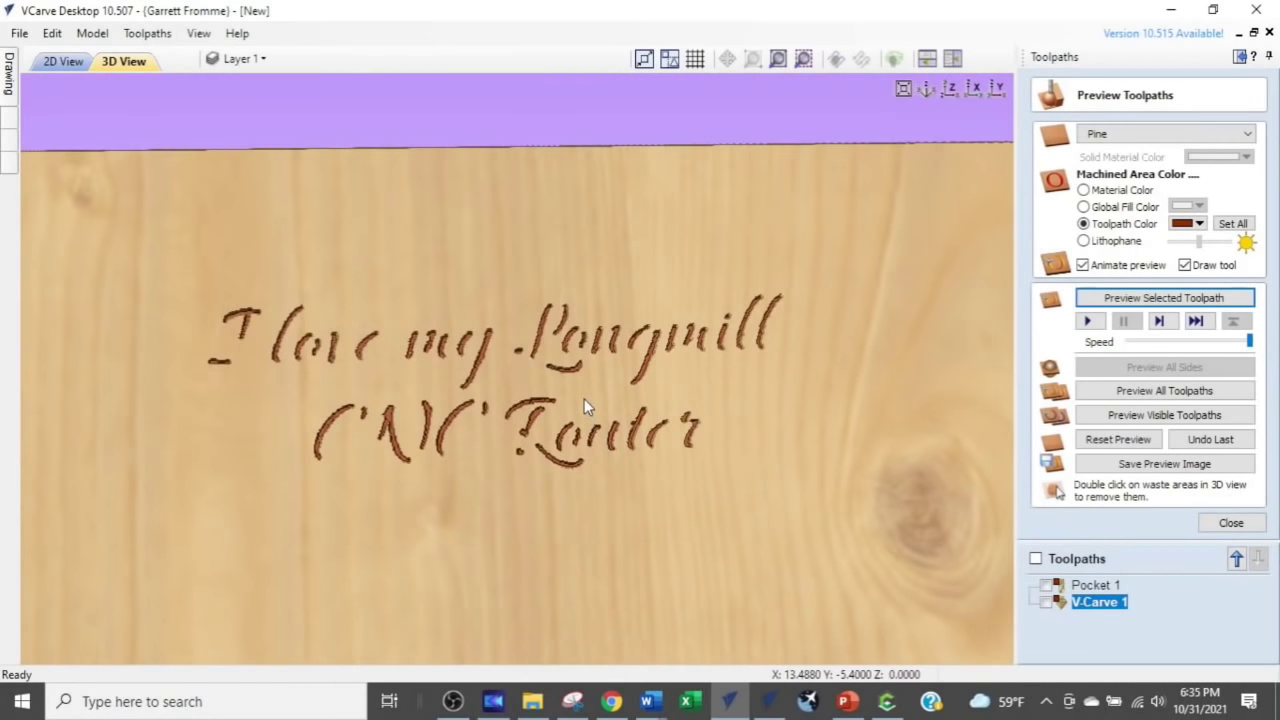
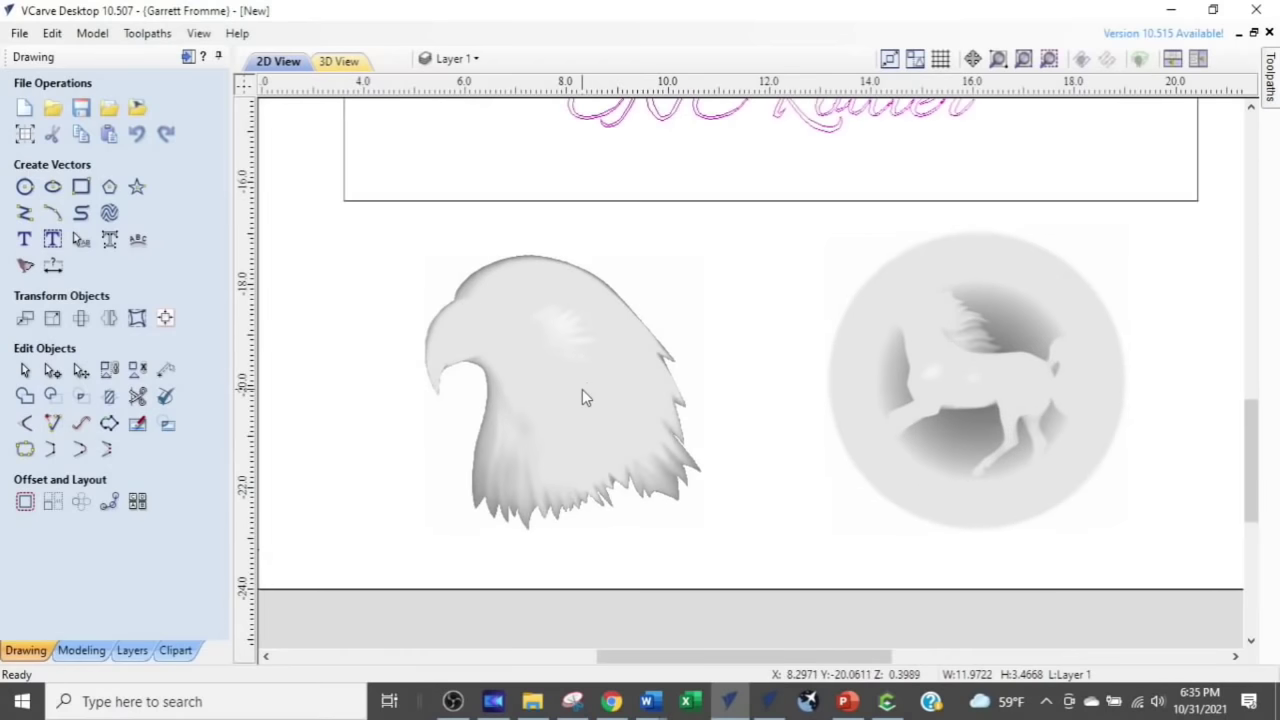
Select the eagle head and the running horse in turn and examine each model's relief shading close up in the 2D view
click(608, 392)
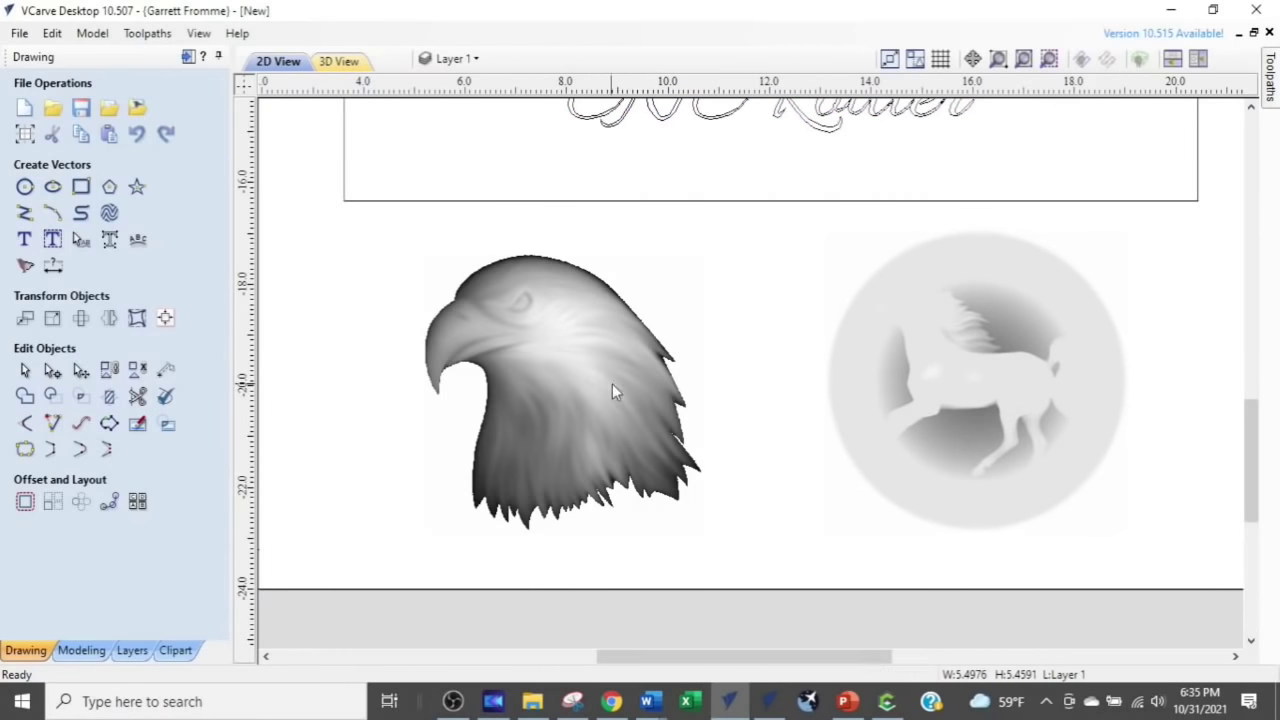
scroll(616, 388, up, 2)
middle_drag(616, 388, 752, 397)
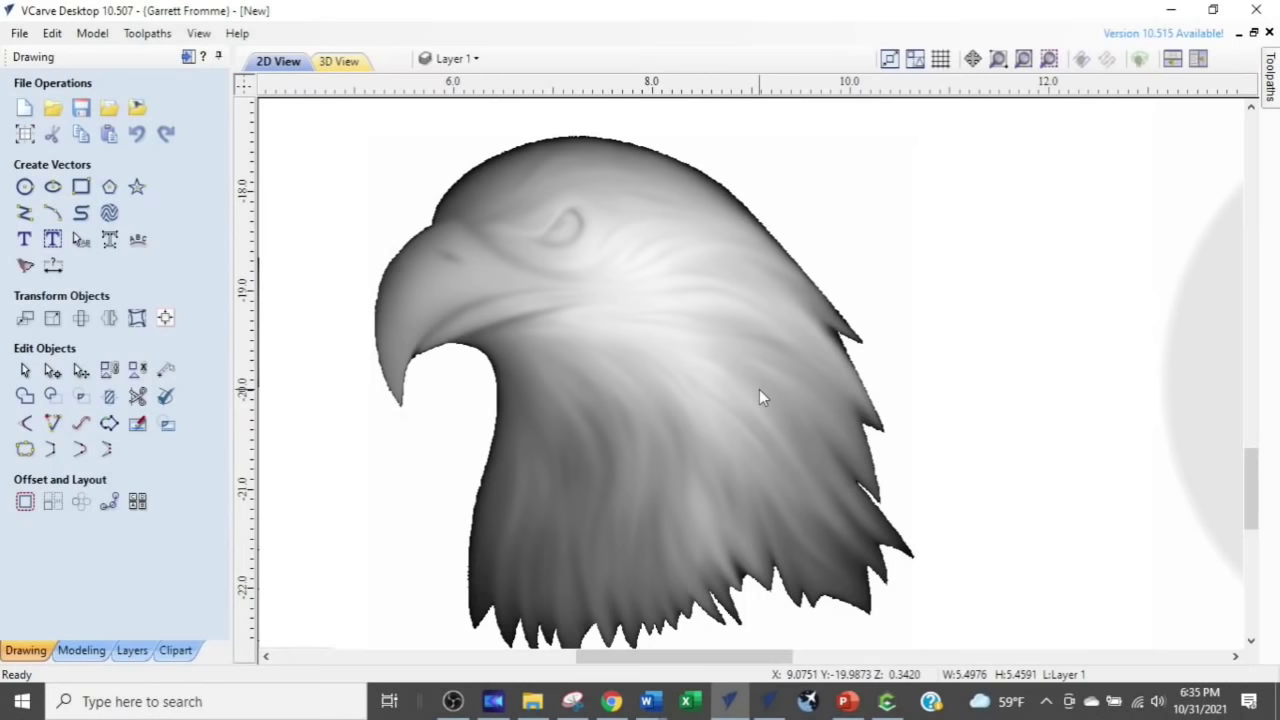
scroll(763, 394, down, 2)
middle_drag(974, 463, 806, 487)
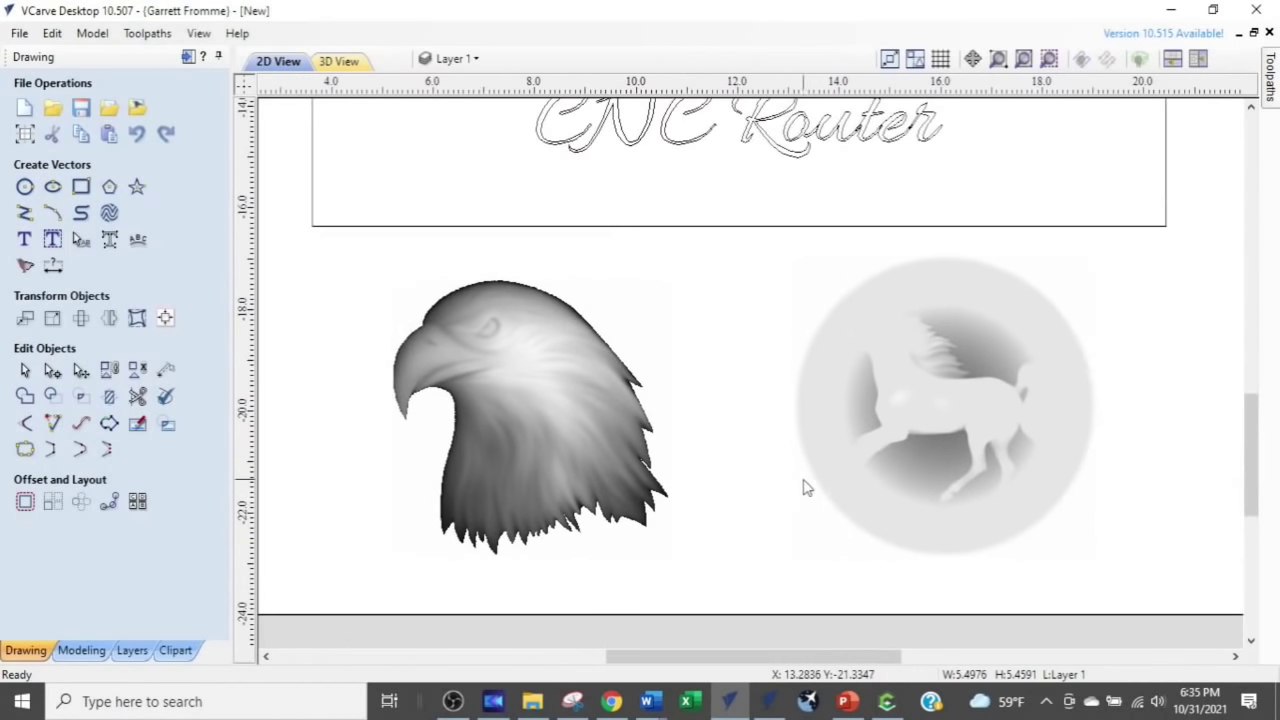
click(966, 443)
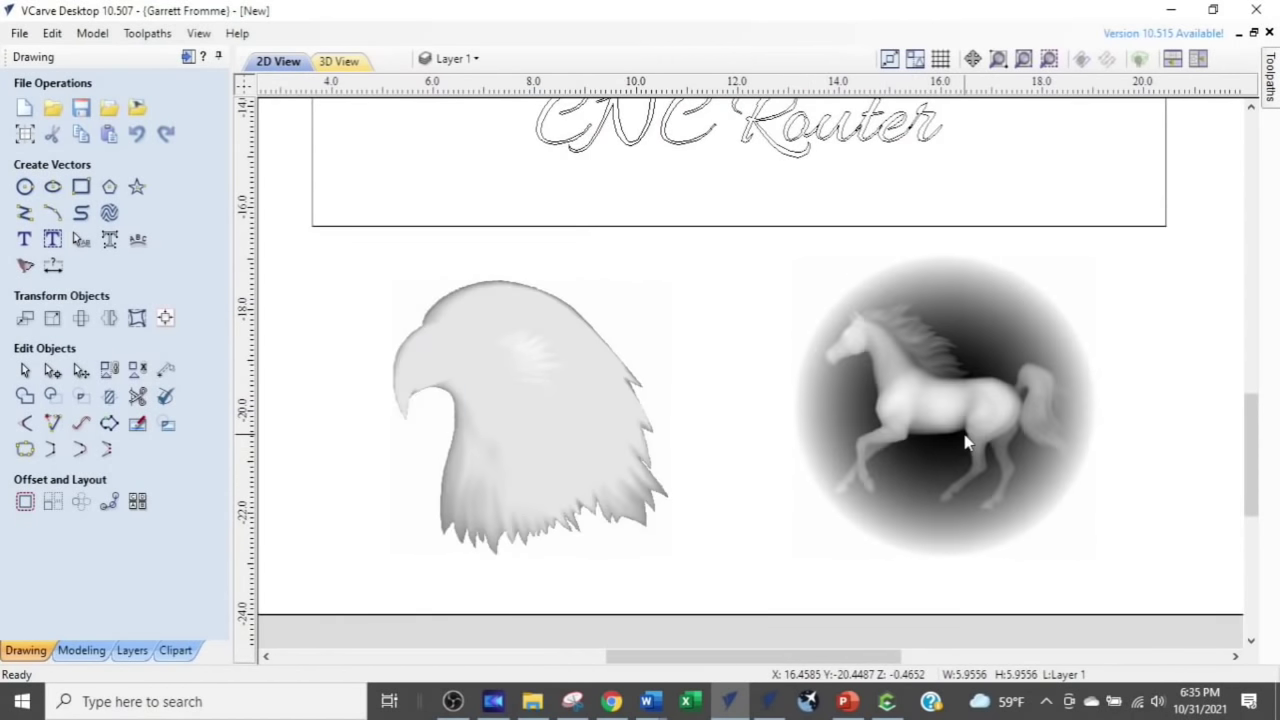
scroll(966, 443, up, 2)
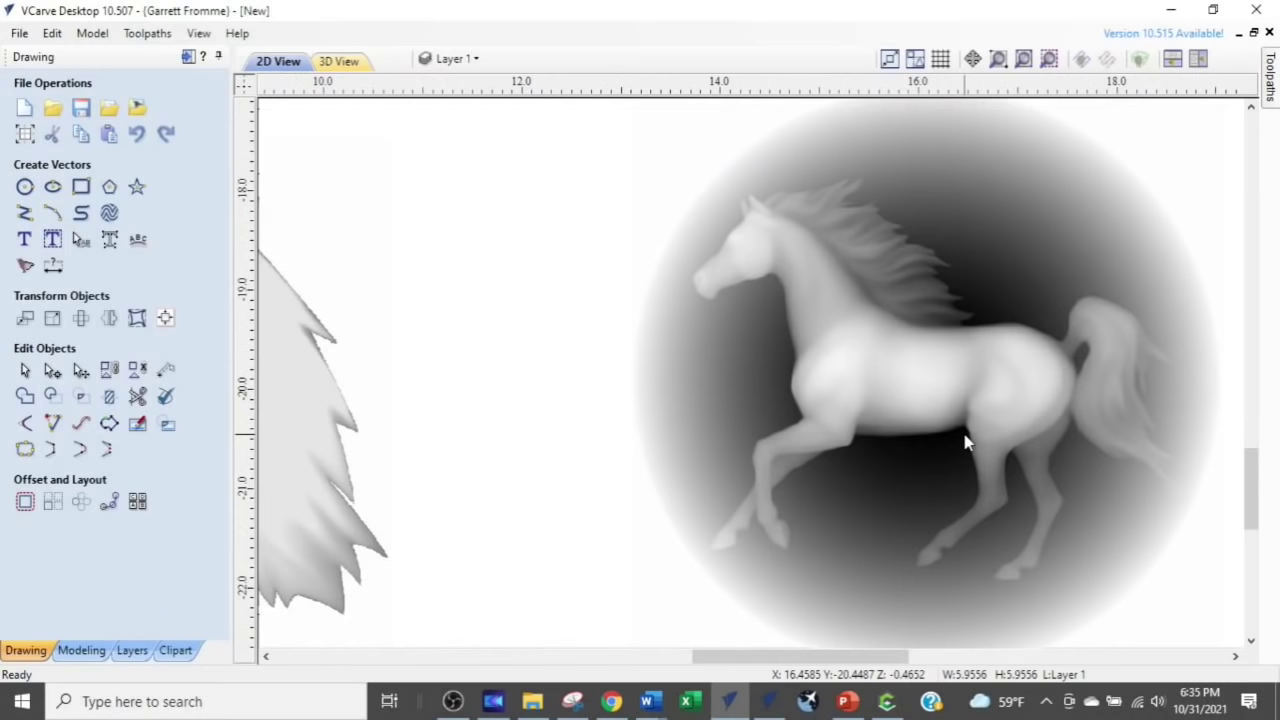
scroll(966, 445, down, 2)
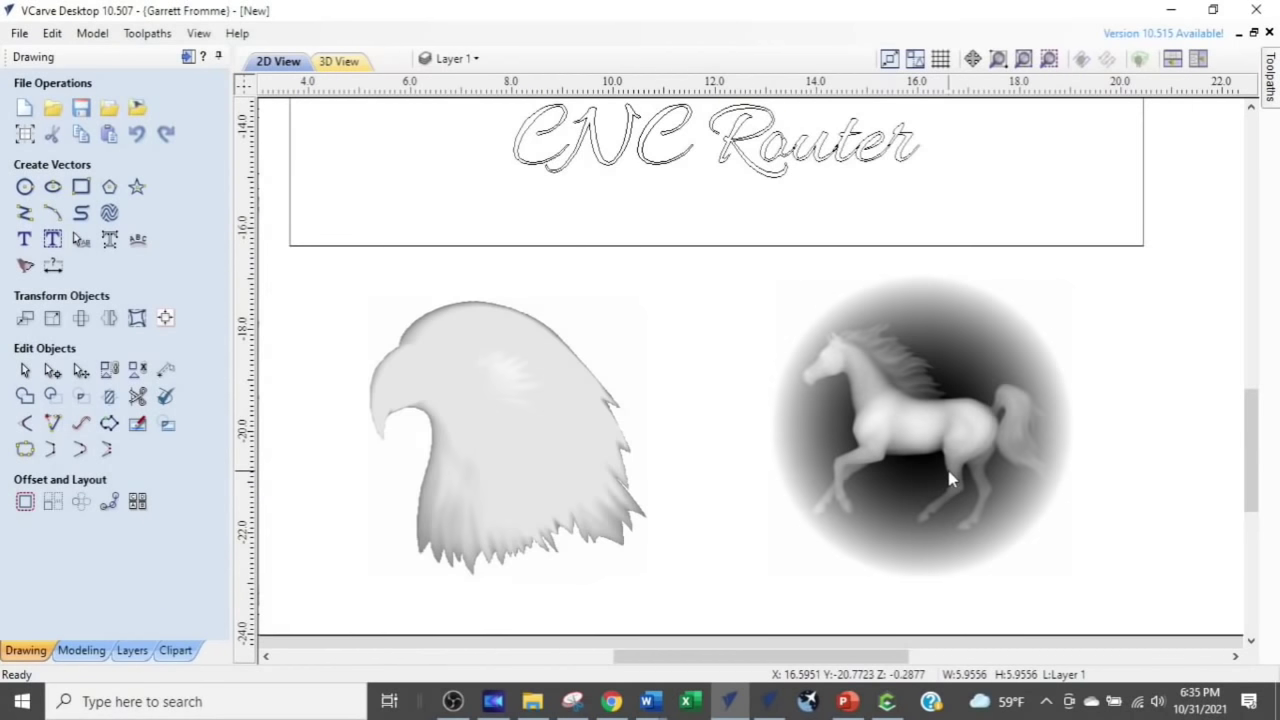
middle_drag(915, 470, 825, 470)
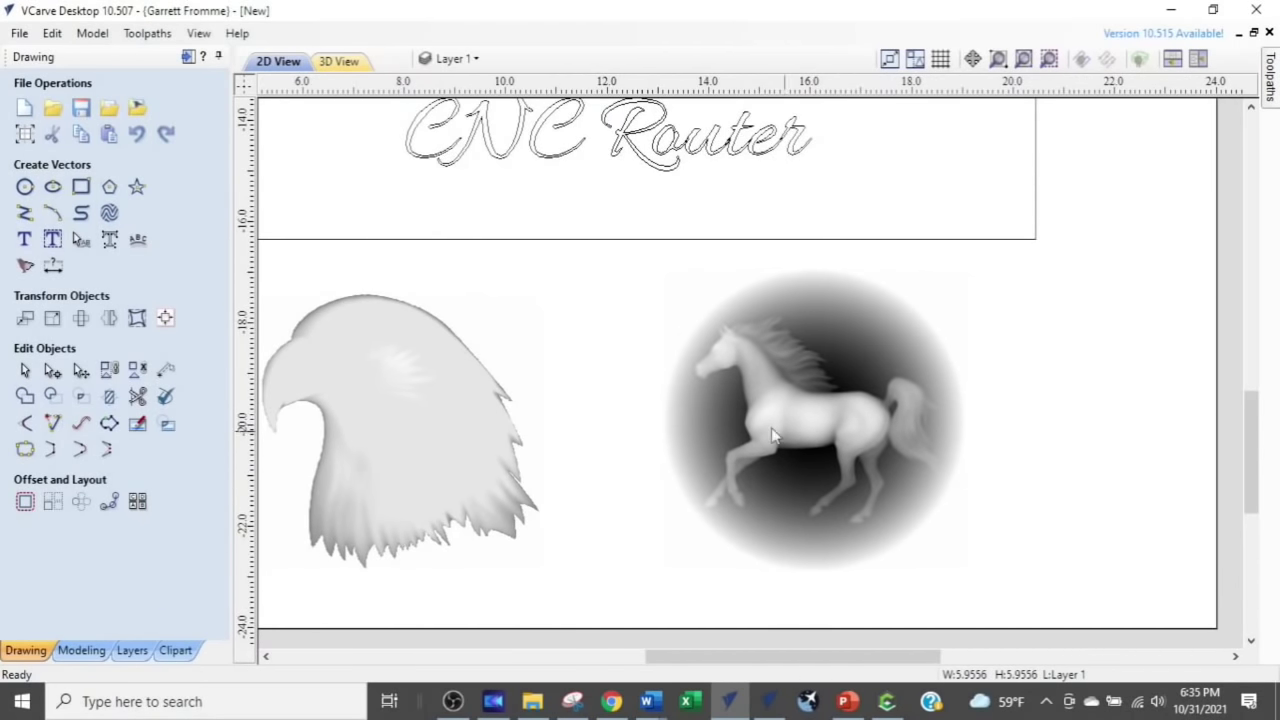
Calculate a 3D finish toolpath for the relief models with the 1/8" Ball Nose, using the Model Boundary limit and Raster strategy
click(187, 57)
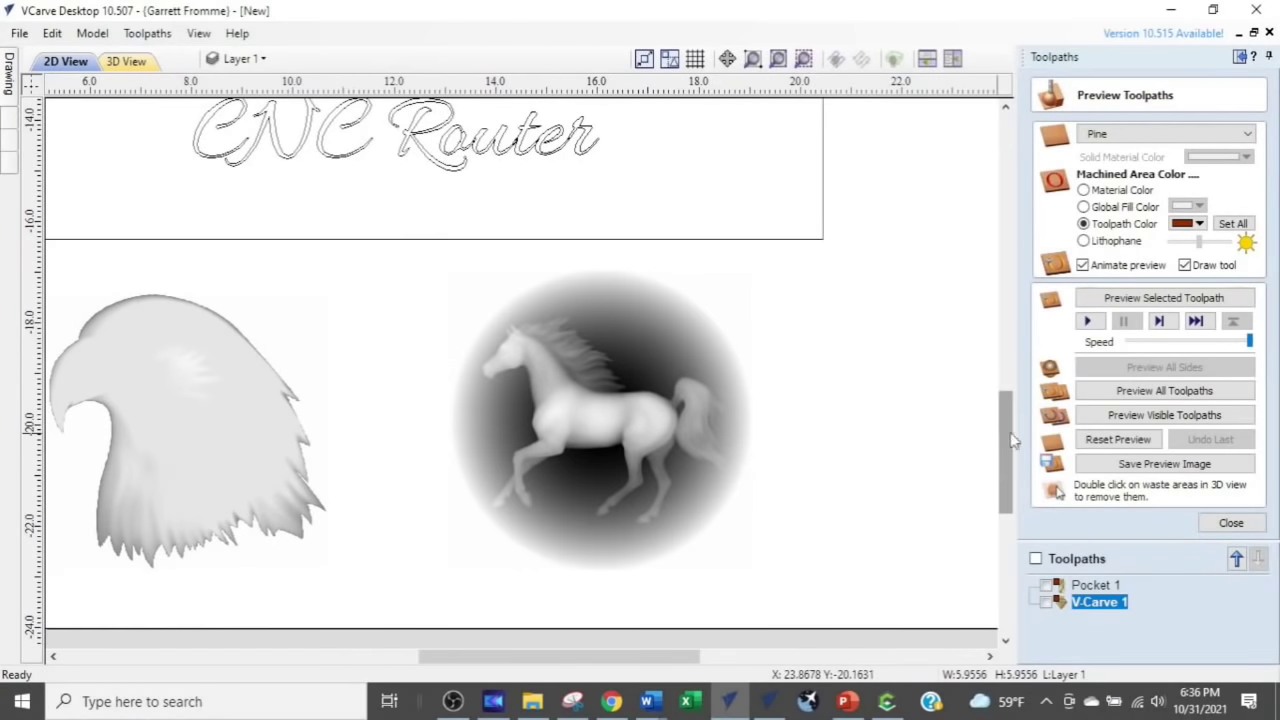
click(1231, 523)
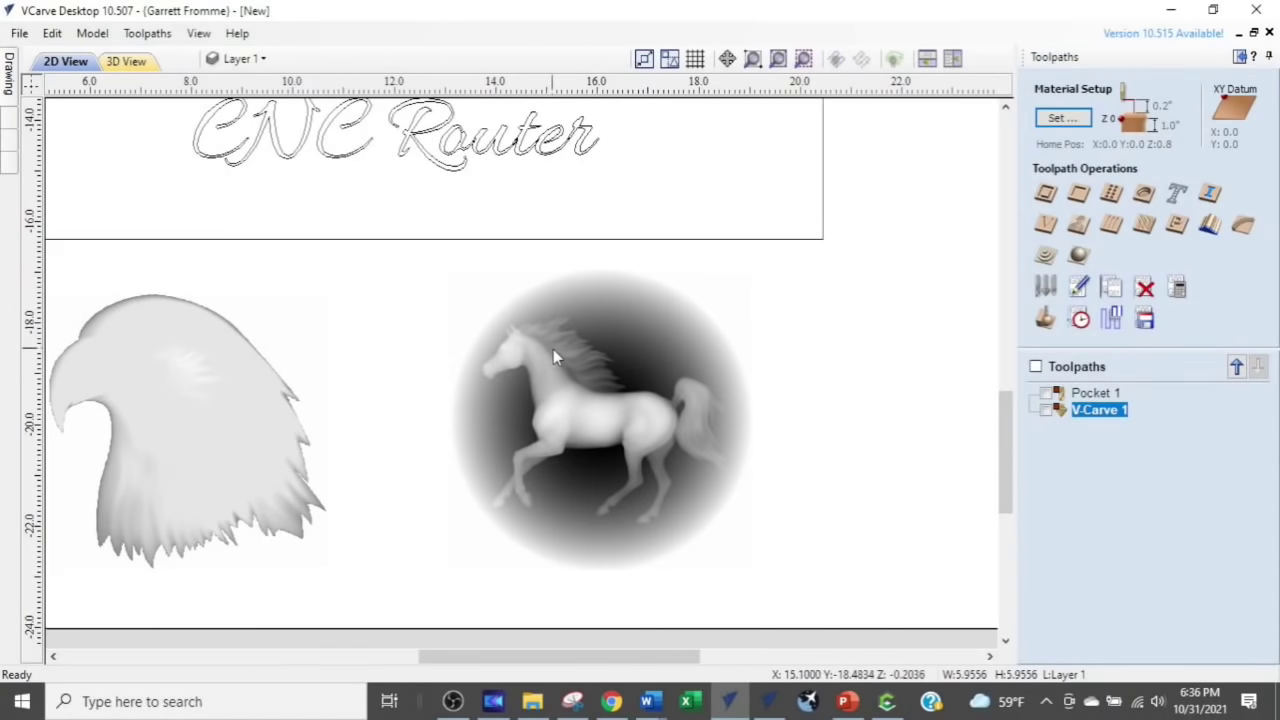
click(586, 376)
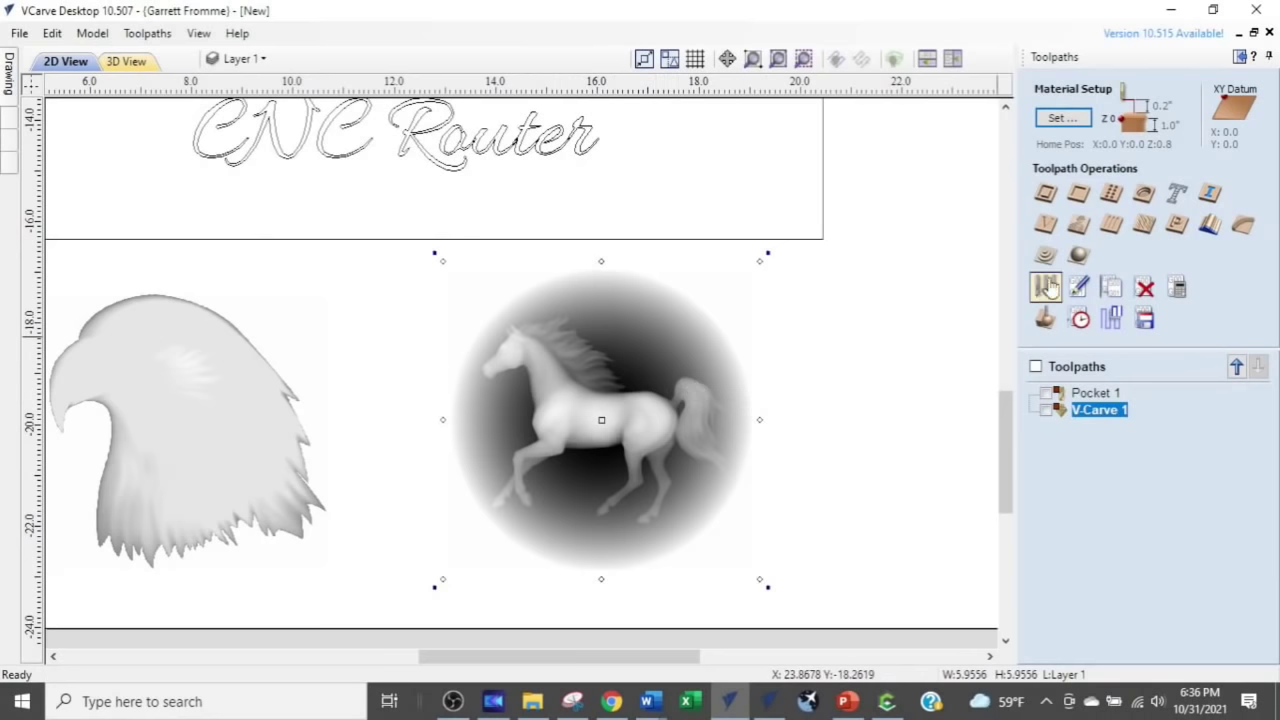
click(1079, 254)
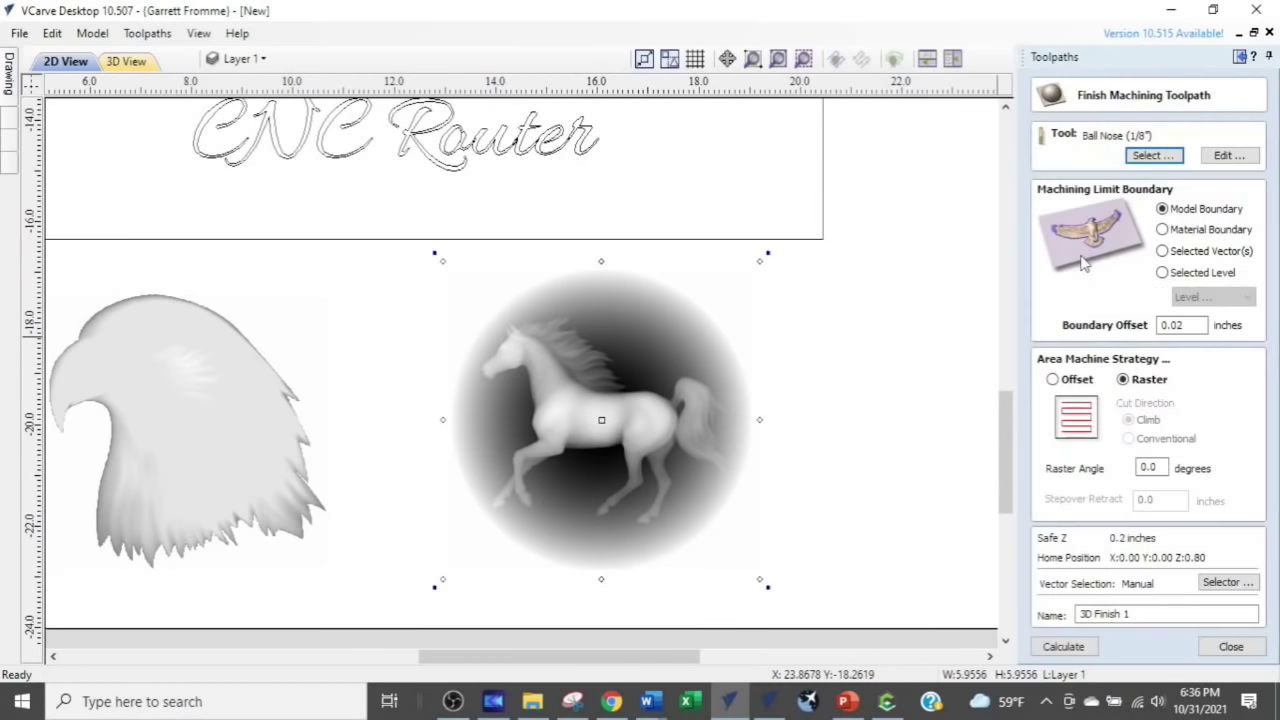
click(1166, 159)
click(1229, 156)
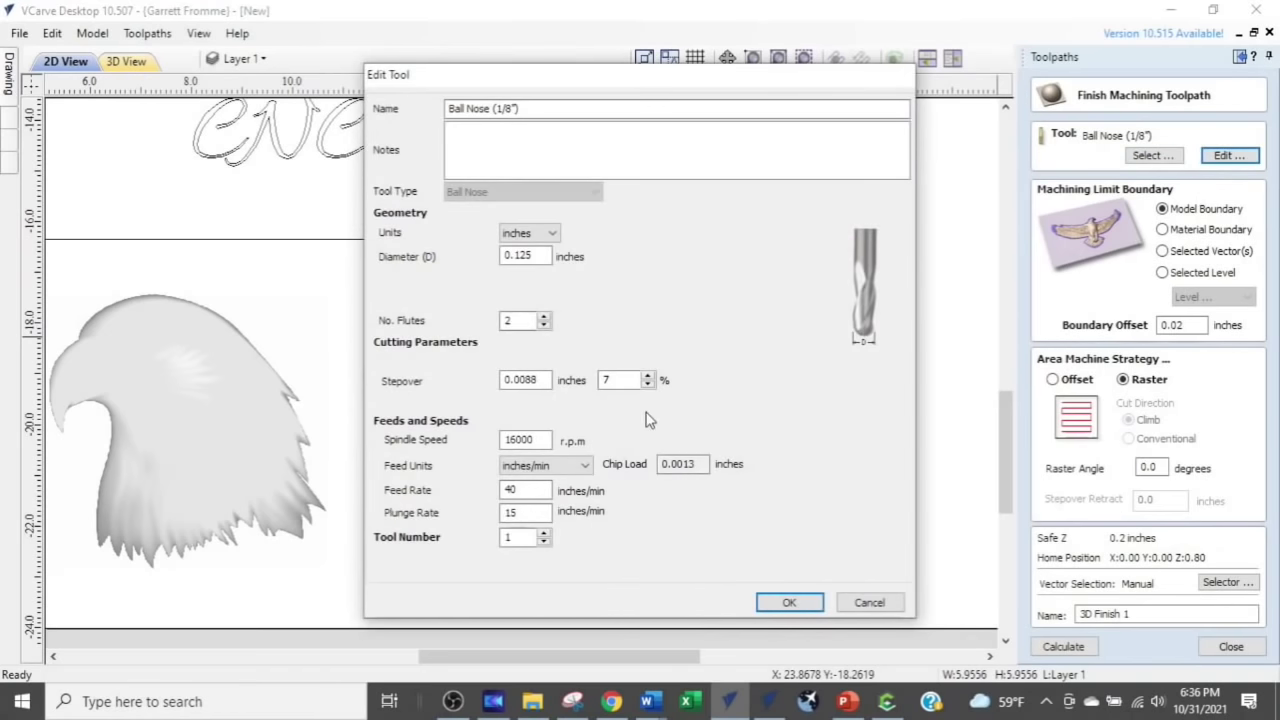
click(790, 602)
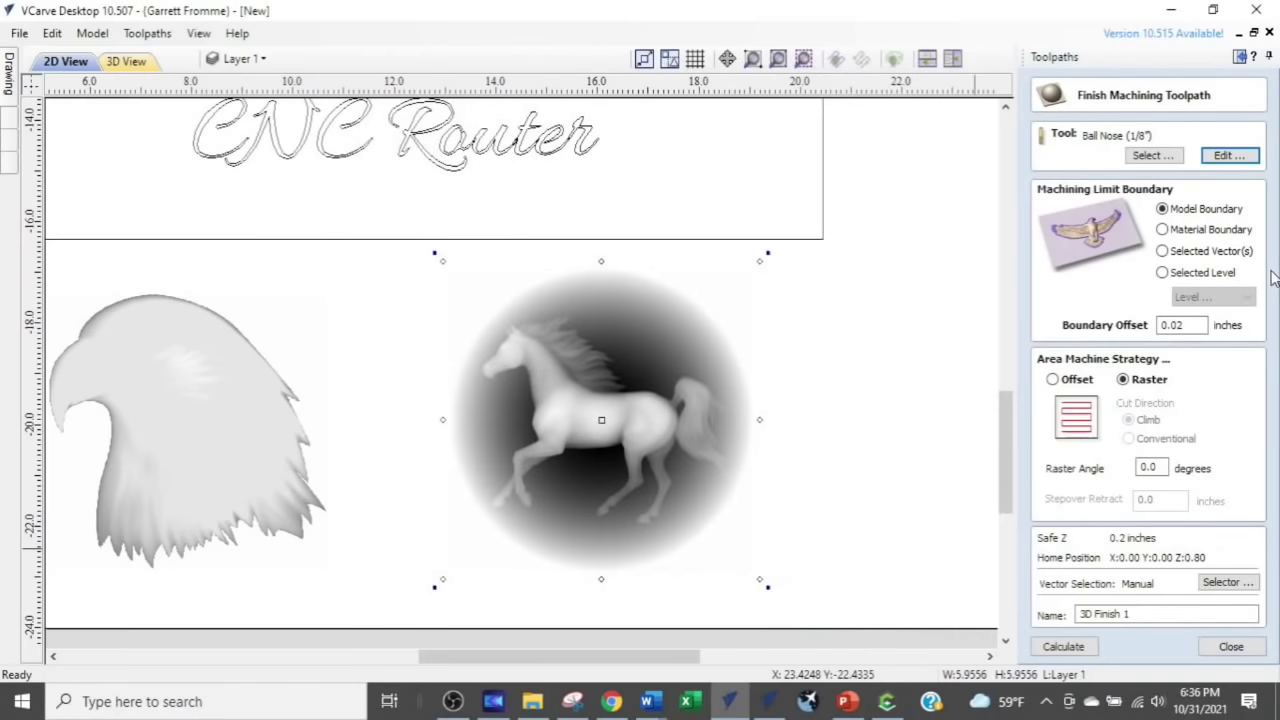
click(1063, 646)
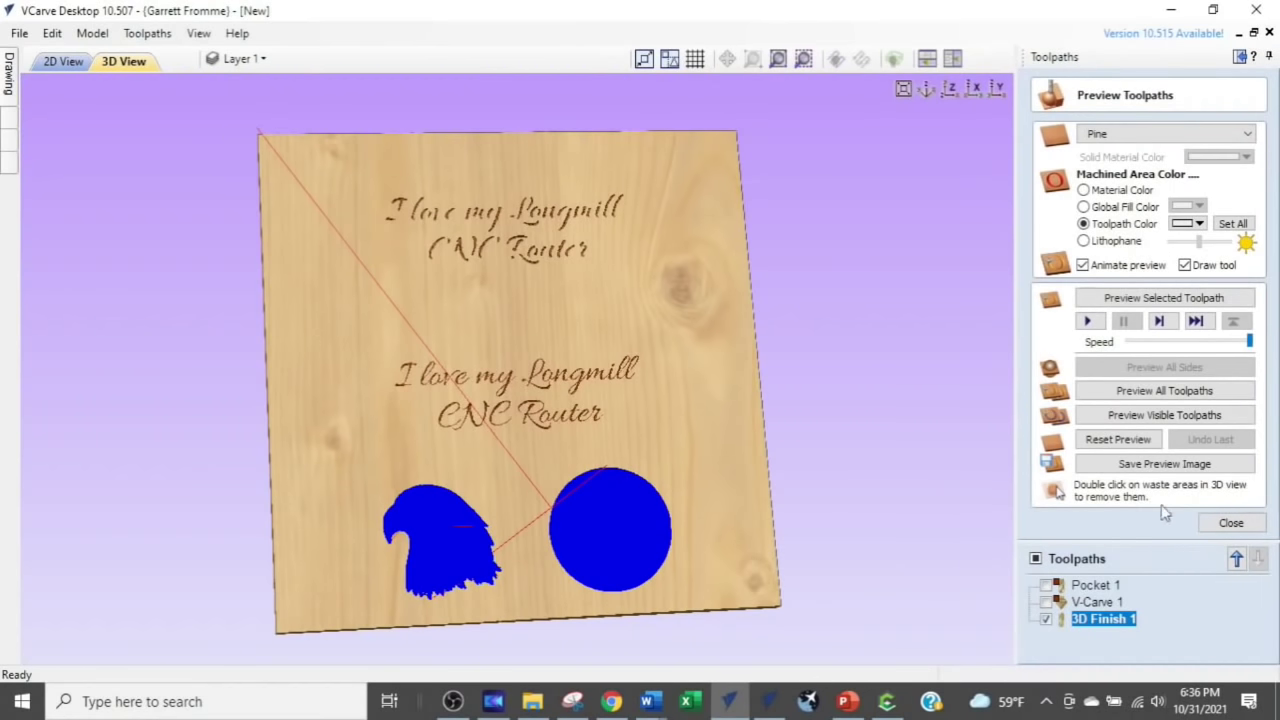
Preview the 3D finish toolpath and inspect the carved eagle head and horse up close
click(1120, 298)
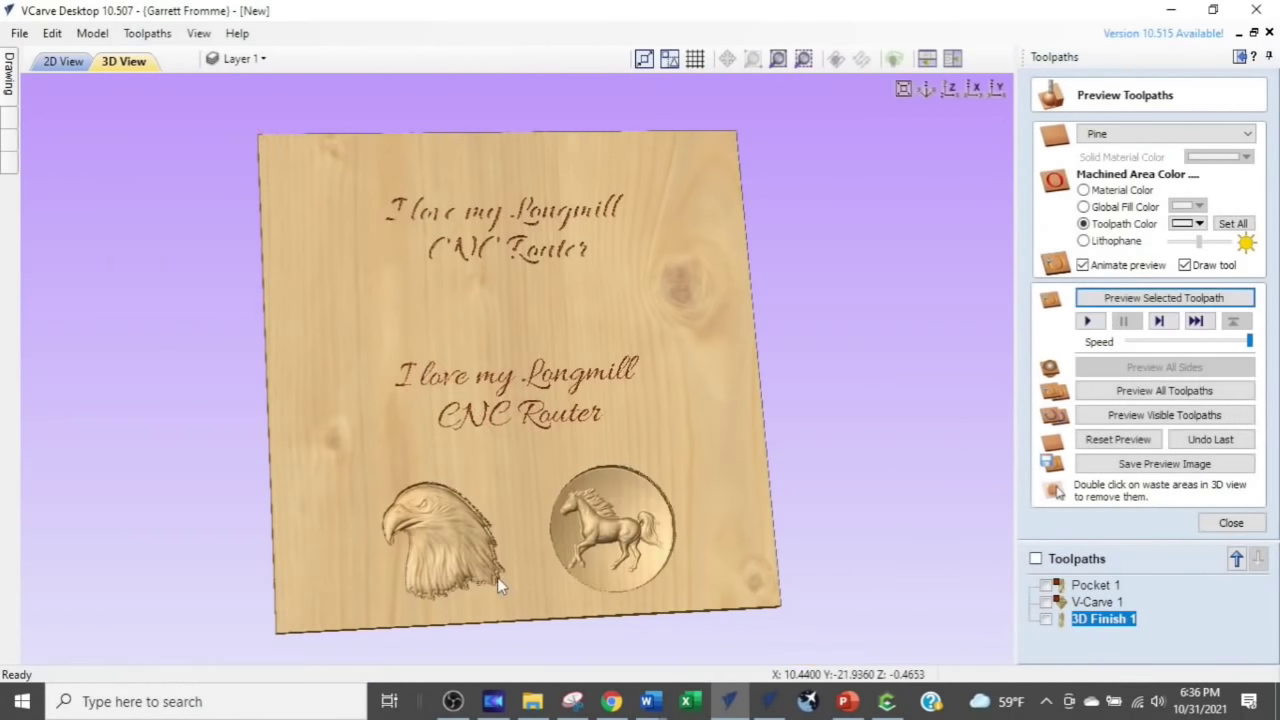
scroll(505, 578, up, 3)
drag(512, 578, 572, 375)
scroll(572, 375, up, 3)
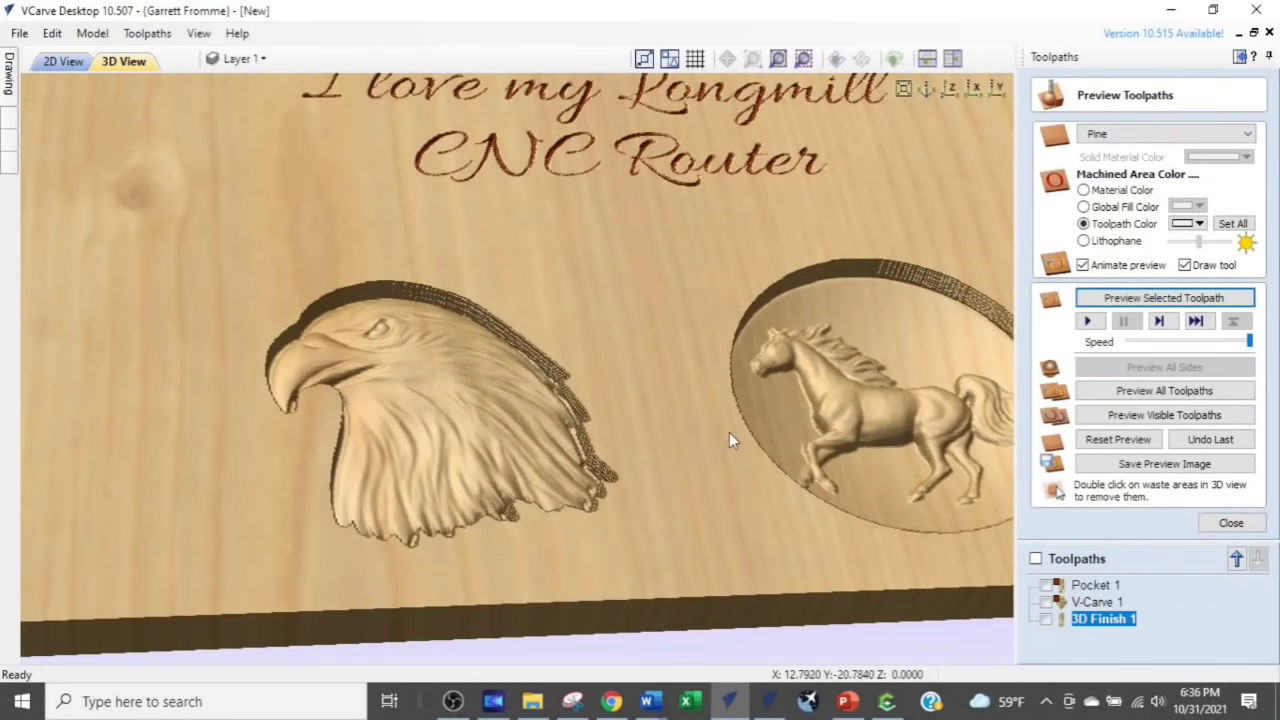
middle_drag(692, 488, 502, 490)
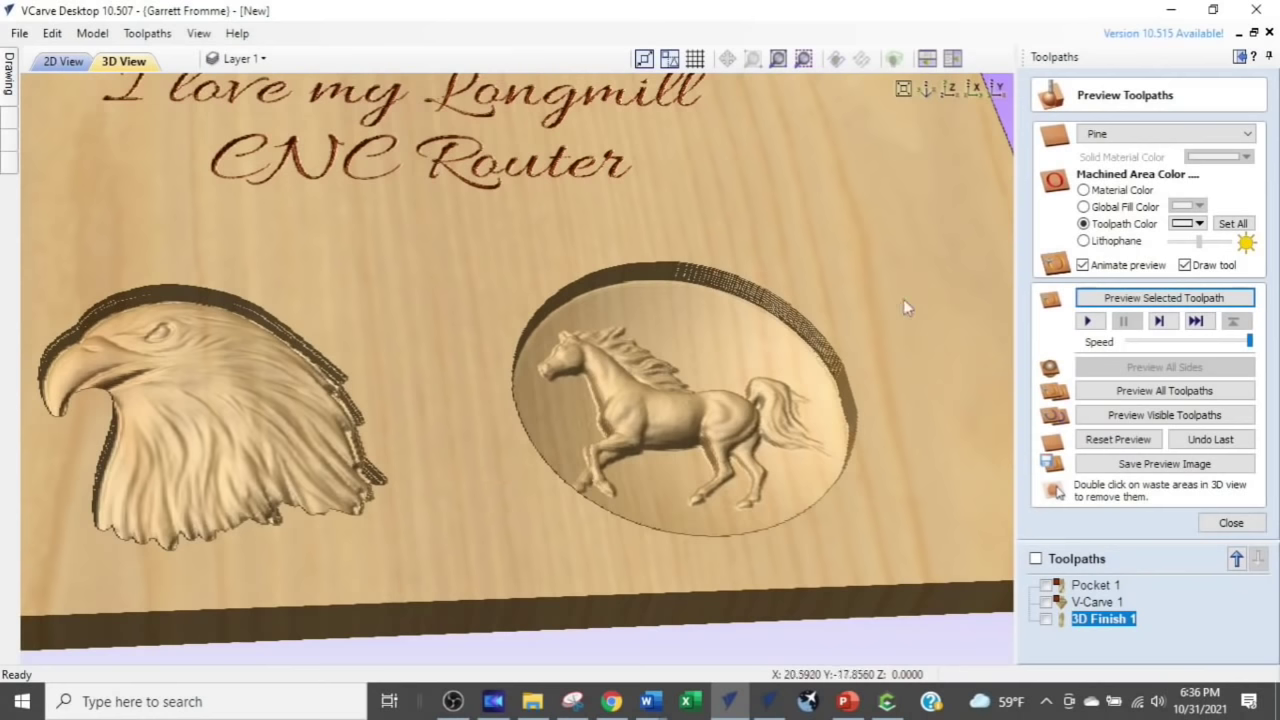
Compare the eagle head's relief shading in the 2D view with the carved models in the 3D preview
click(1239, 57)
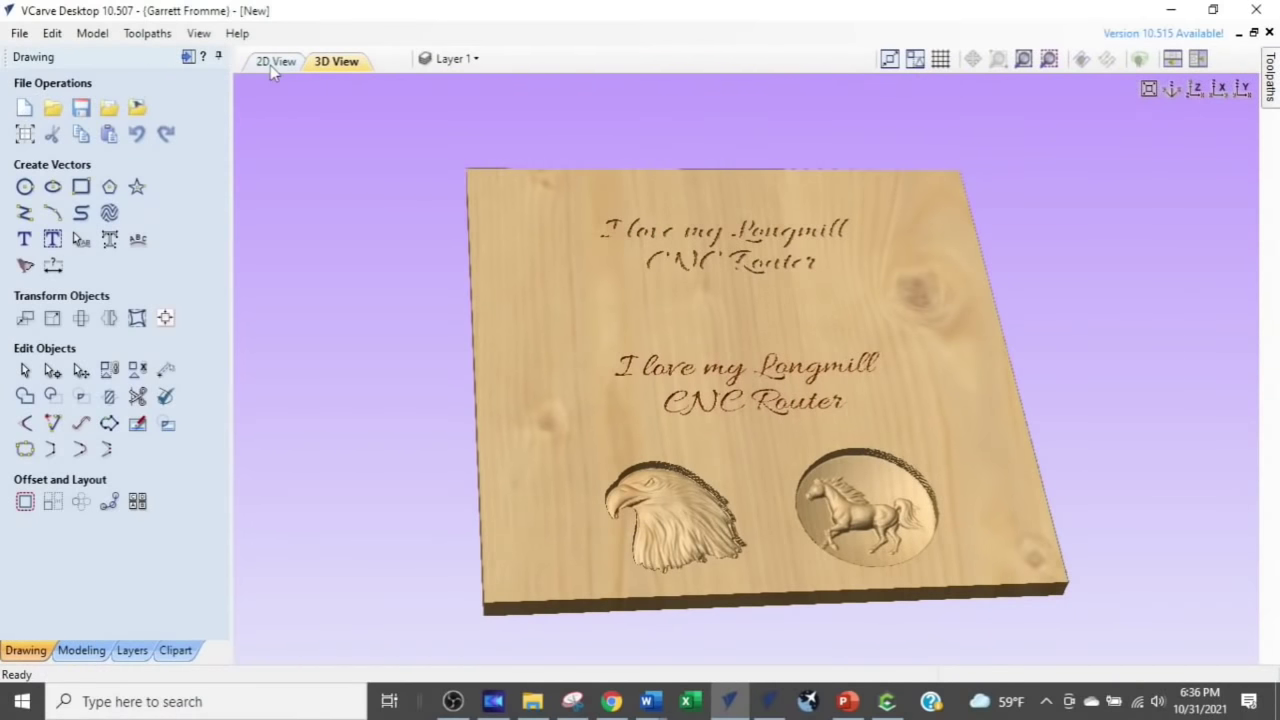
click(270, 65)
middle_drag(586, 570, 757, 478)
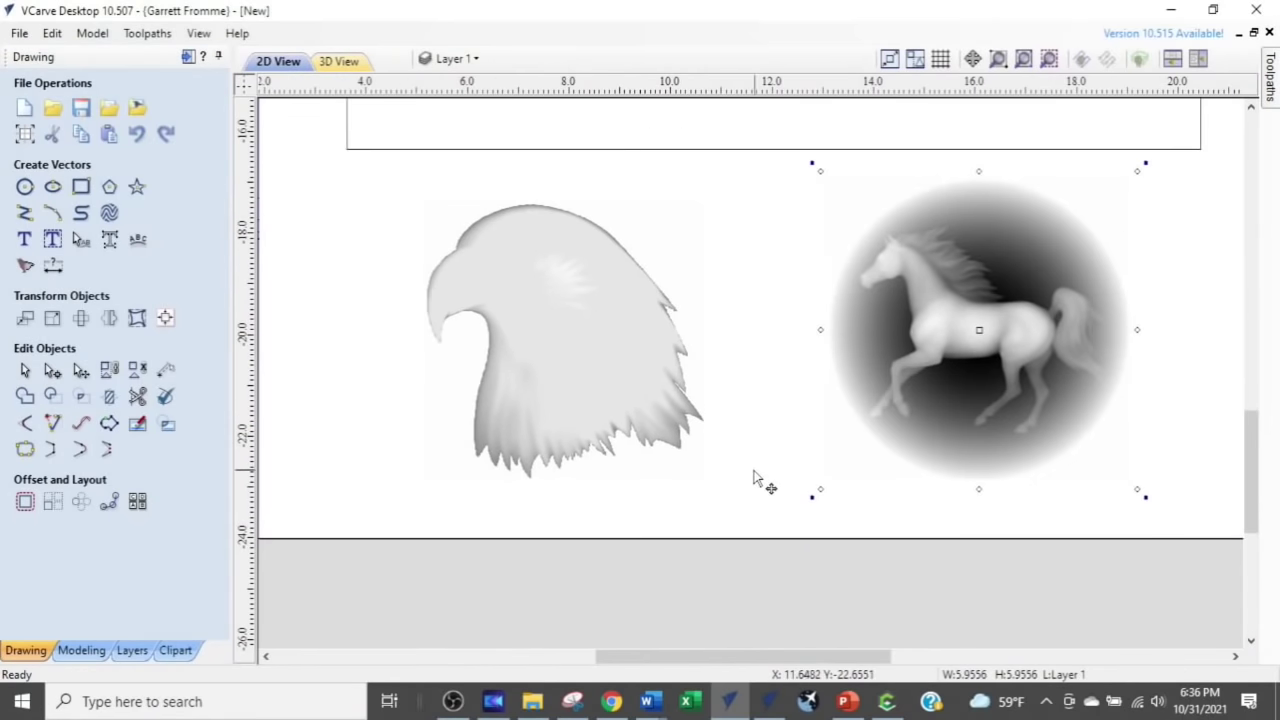
click(752, 479)
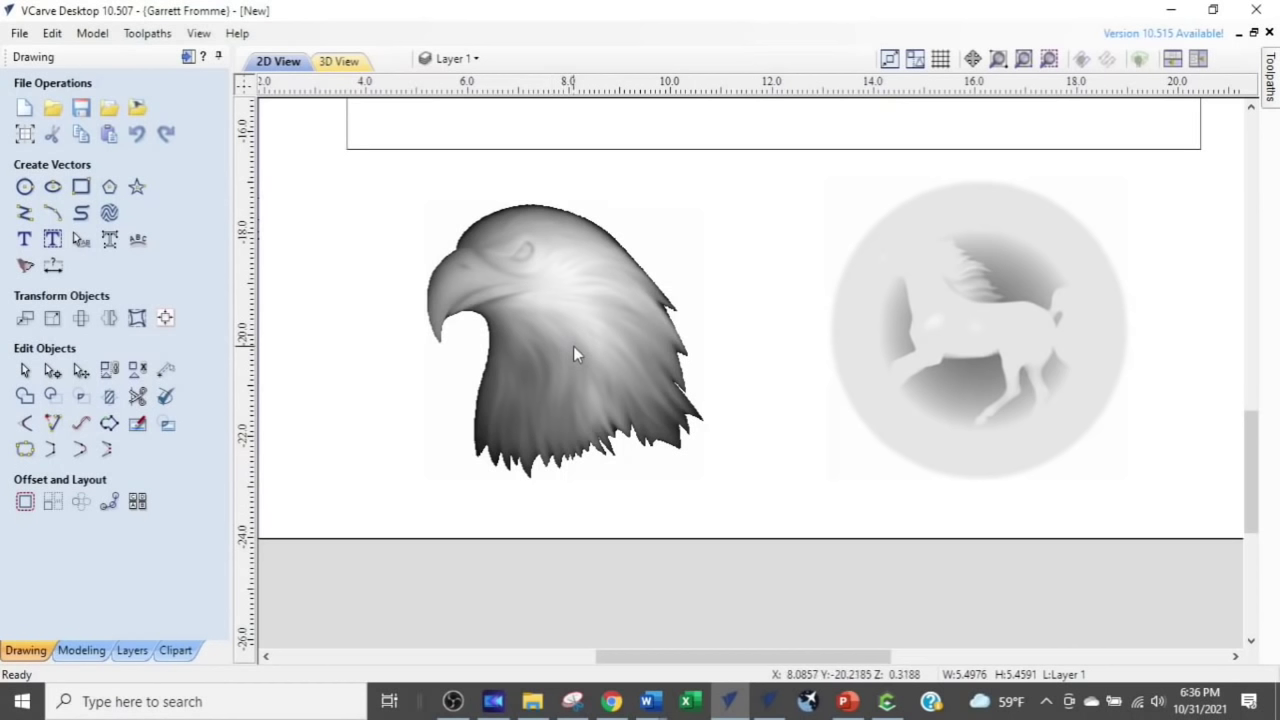
key(ctrl)
key(ctrl)
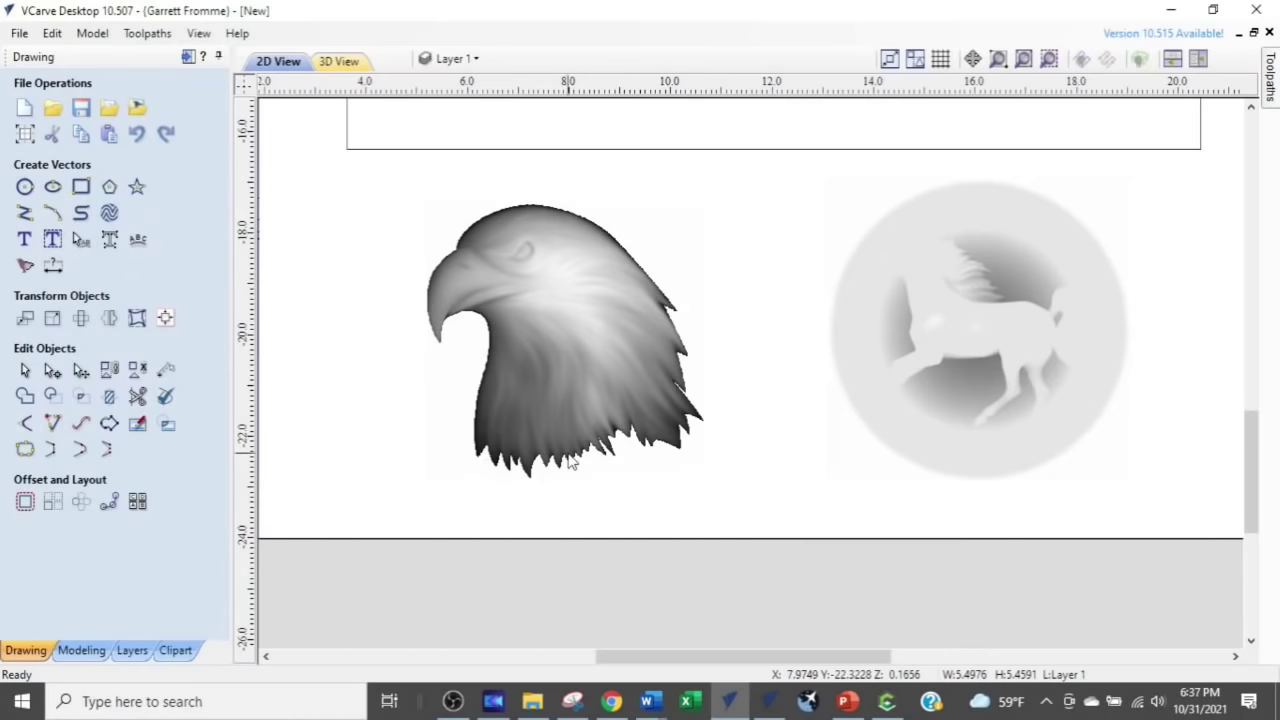
scroll(566, 457, down, 2)
click(340, 62)
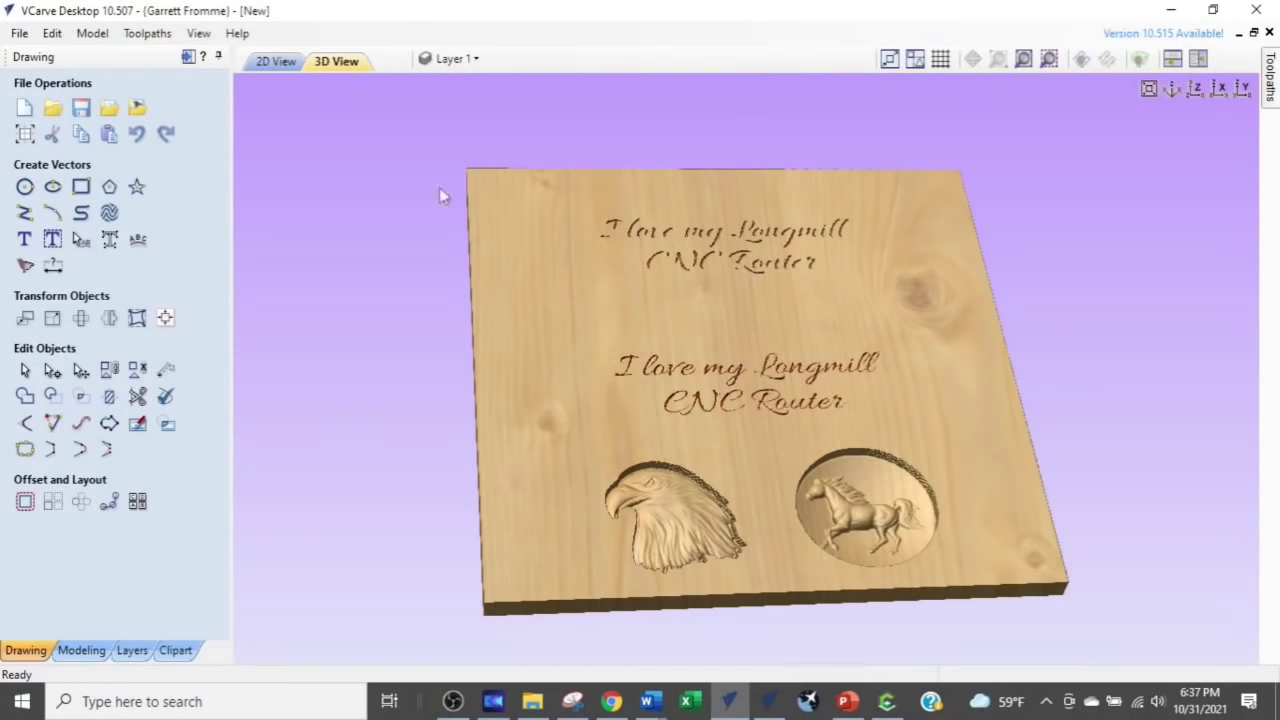
scroll(814, 545, up, 2)
drag(814, 545, 745, 364)
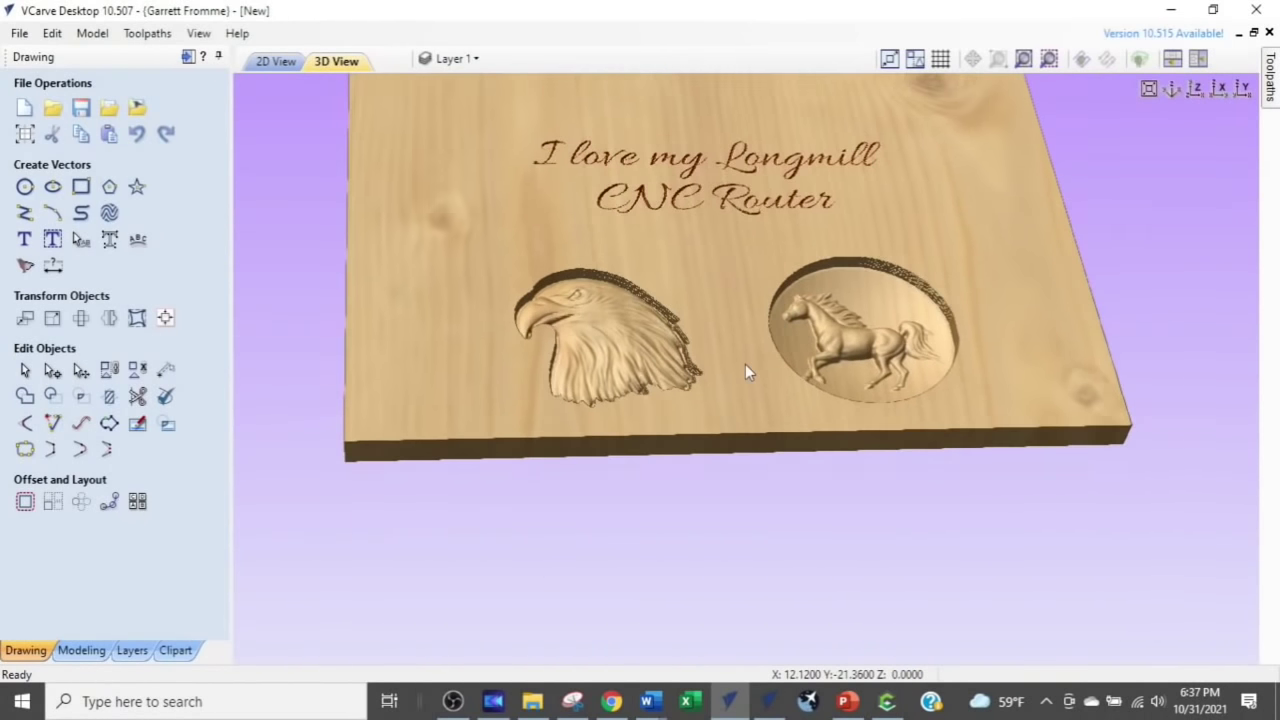
scroll(745, 364, up, 2)
scroll(768, 368, down, 4)
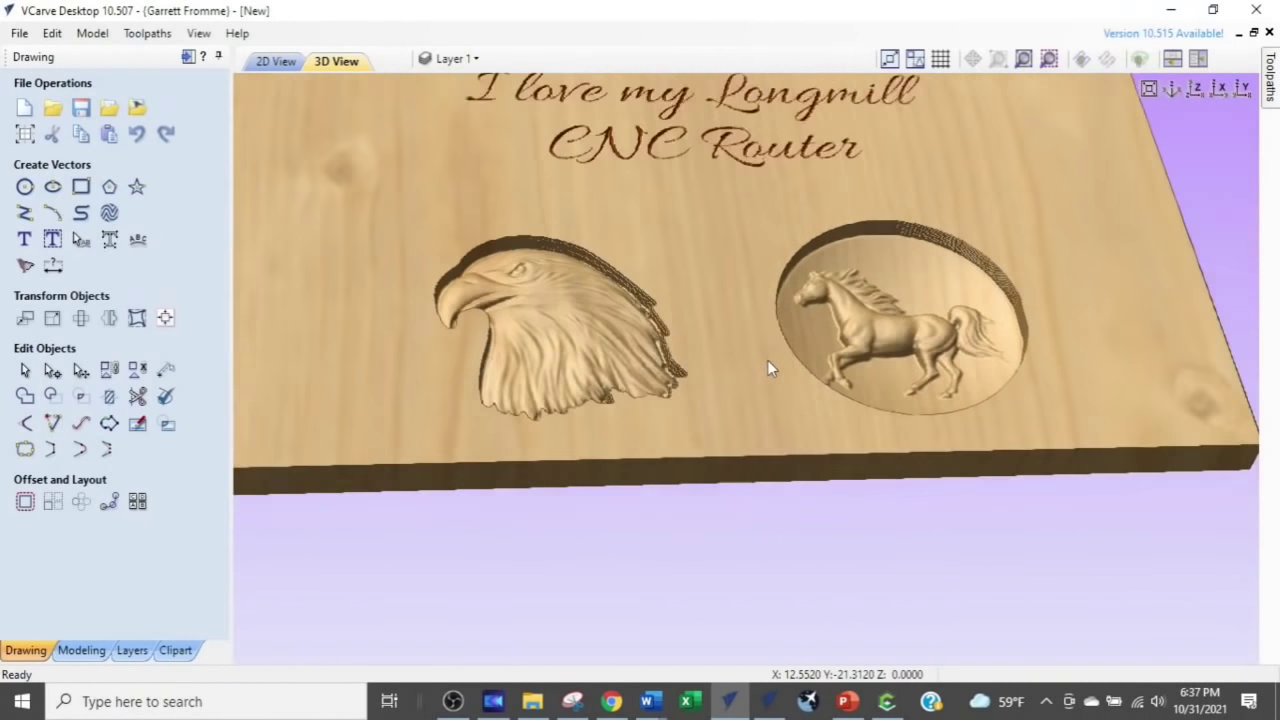
In the 2D view, select both sign frames with their text and move them sideways until they extend past the board's right edge
click(266, 61)
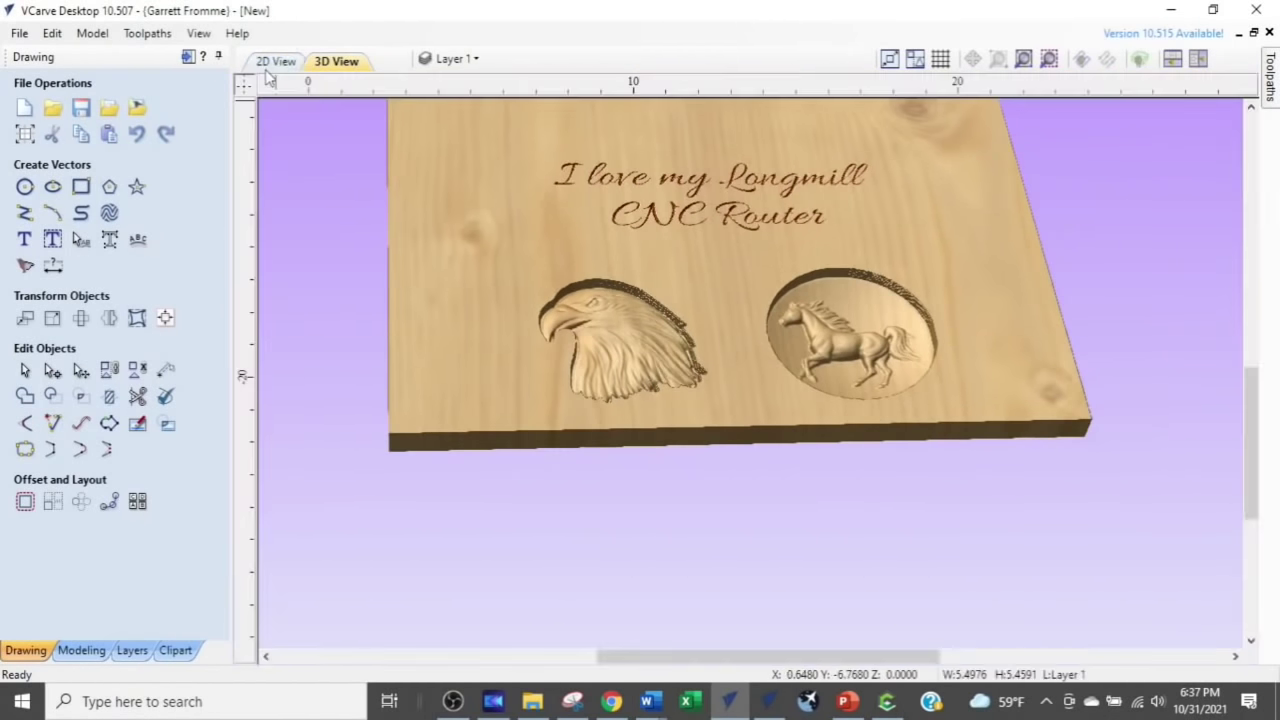
scroll(400, 371, down, 2)
middle_drag(400, 371, 503, 548)
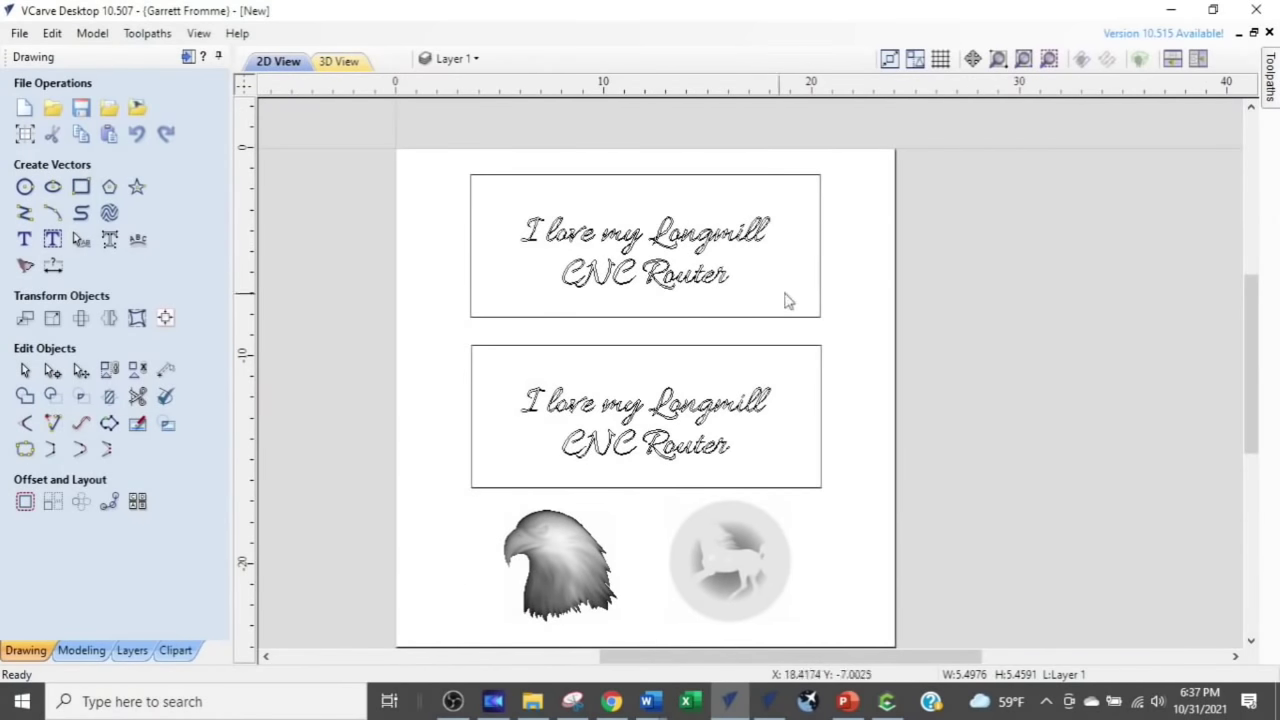
drag(853, 228, 534, 446)
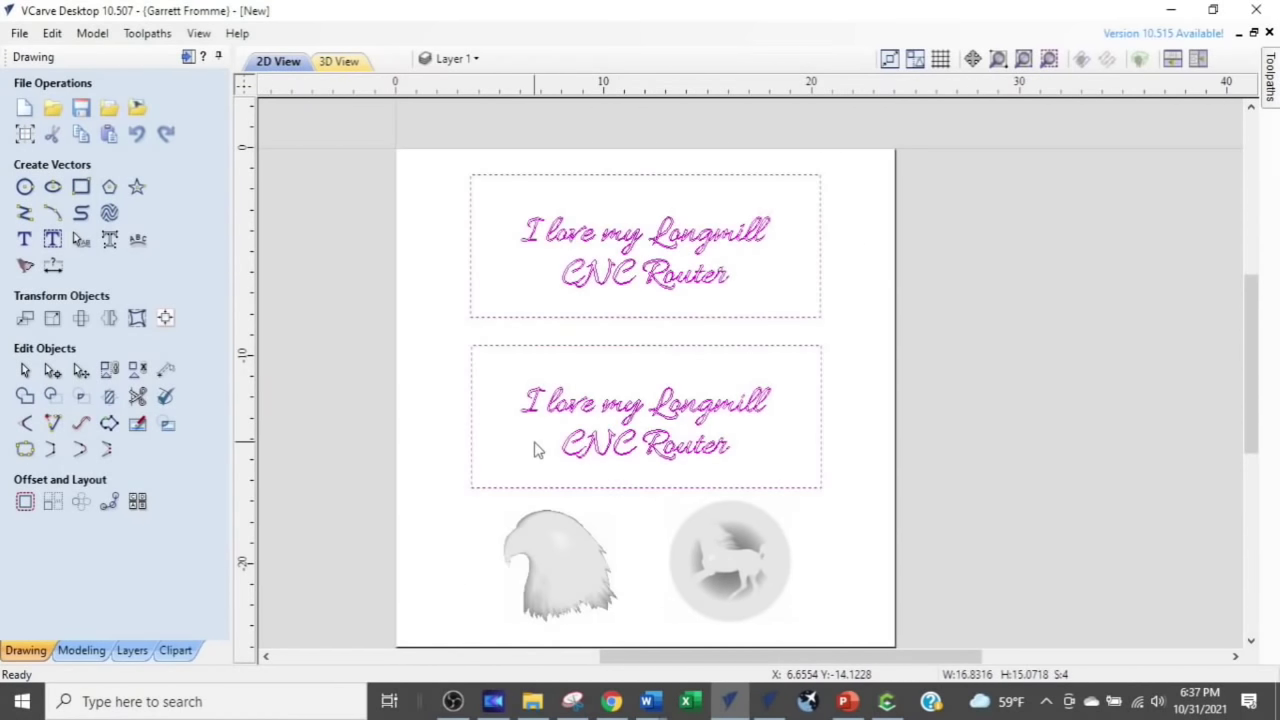
key(Right)
key(Right)
key(Right)
key(Right)
key(Right)
key(Right)
key(Right)
key(Right)
key(Right)
key(Right)
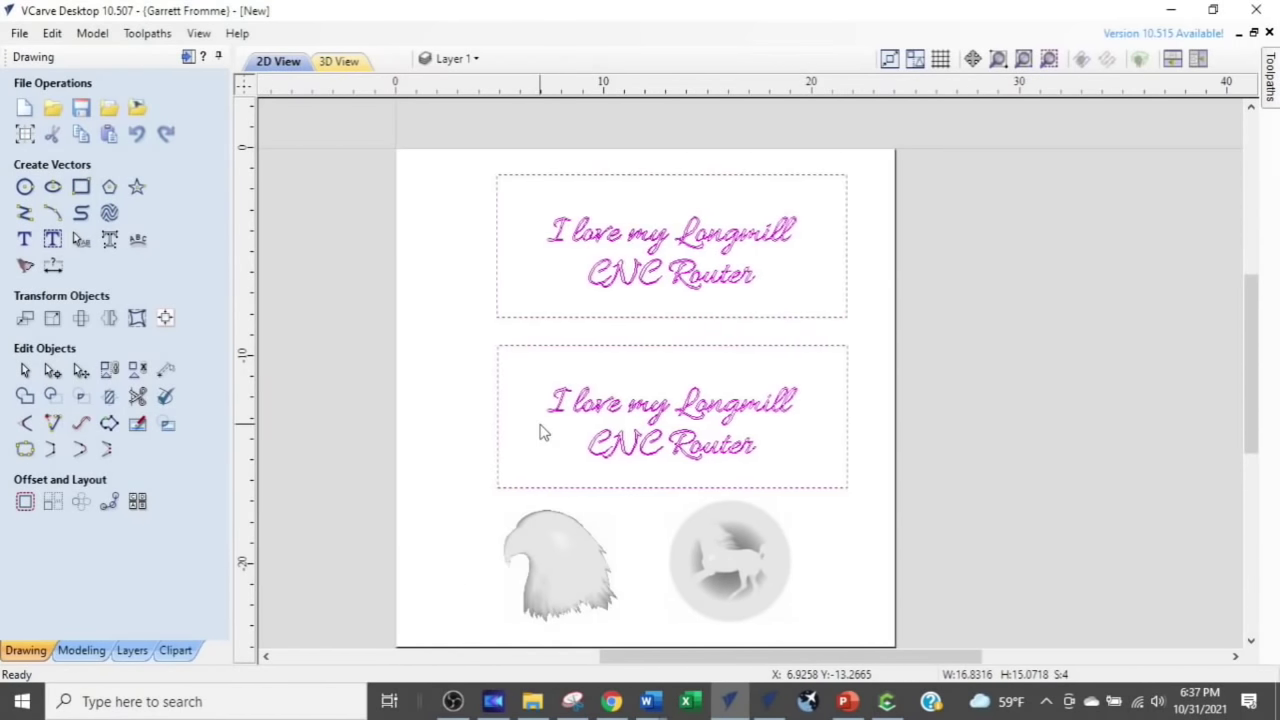
key(Right)
key(Right)
key(Right)
key(Right)
key(Right)
key(Right)
key(Right)
key(Right)
key(Right)
key(Right)
key(Right)
key(Right)
key(Right)
key(Right)
key(Right)
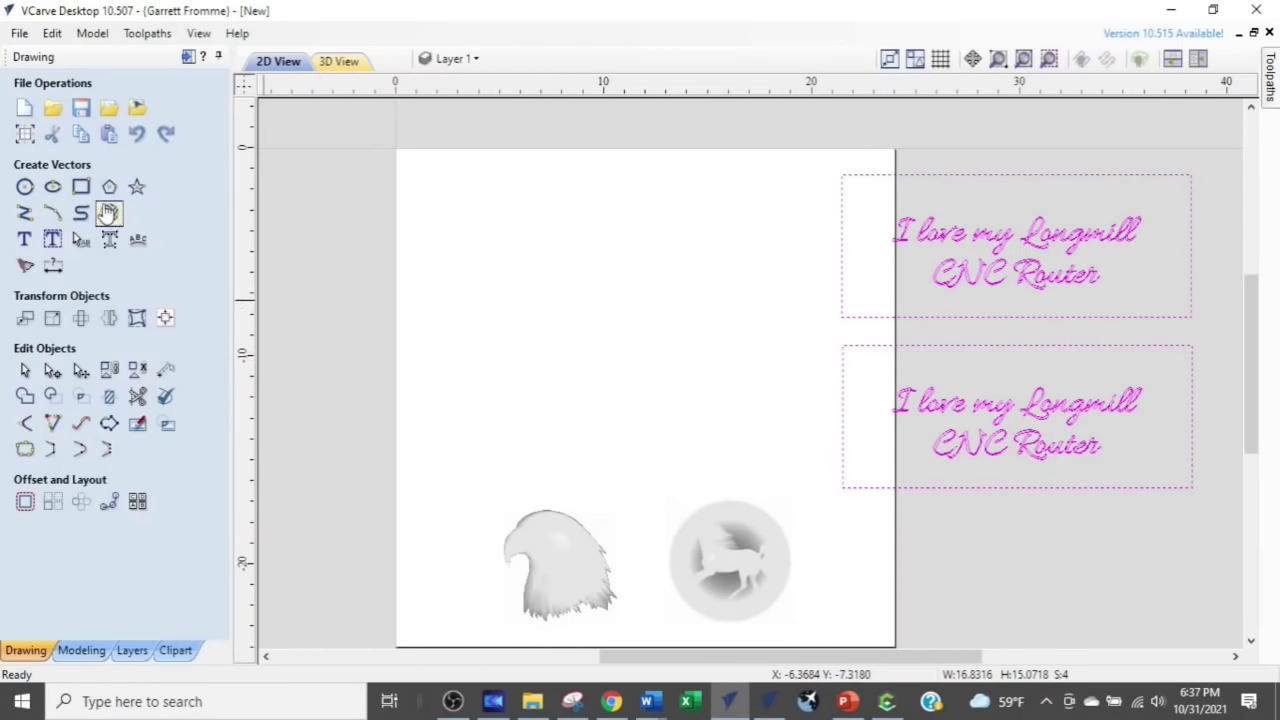
Draw a square-cornered rectangle about 9.25 by 4.75 inches in the upper left area of the board
click(81, 187)
mouse_move(466, 228)
mouse_down()
mouse_move(566, 257)
mouse_move(657, 325)
mouse_up()
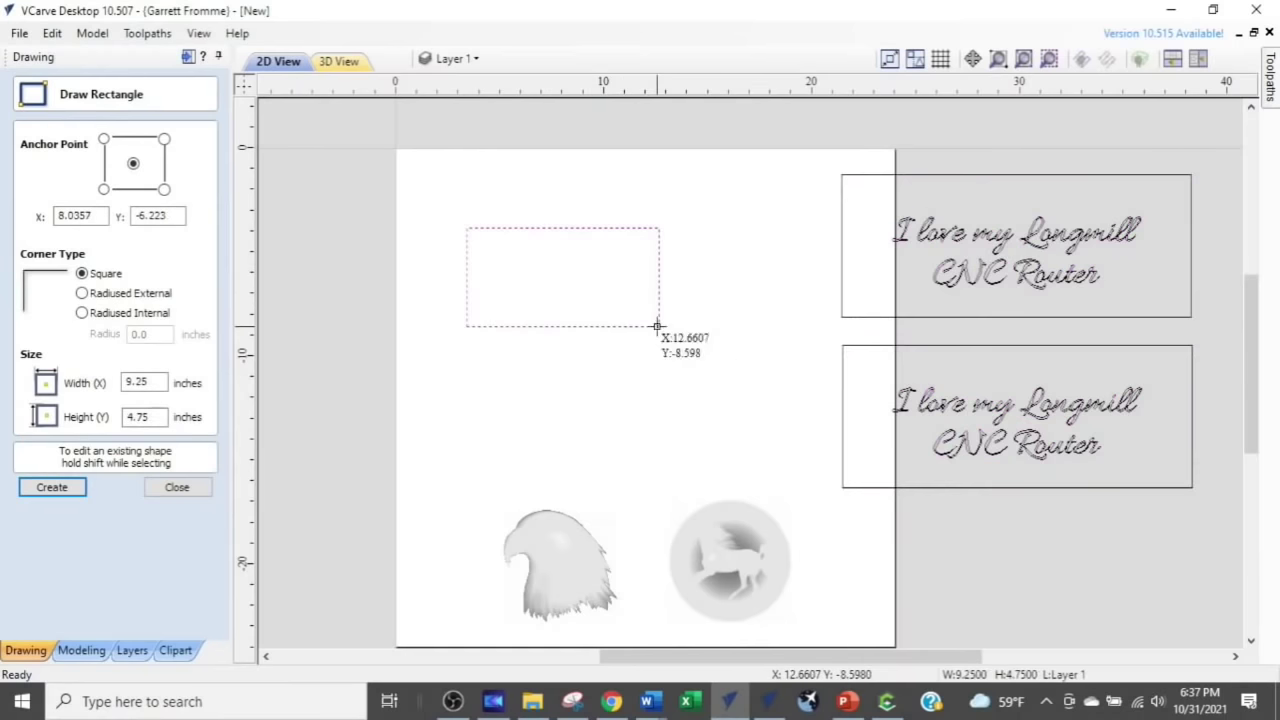
click(206, 488)
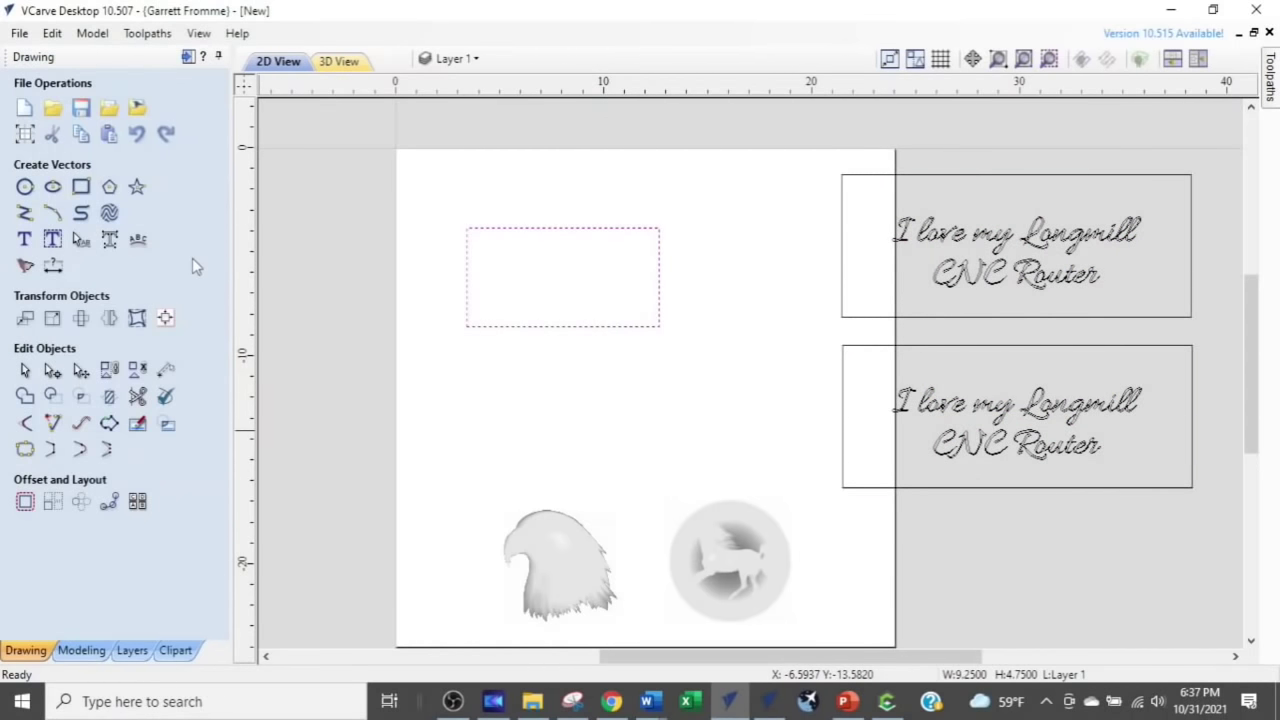
Draw an upward-bowing three-point arc below the rectangle, about 12.1 inches wide and 1.8 inches high
click(53, 212)
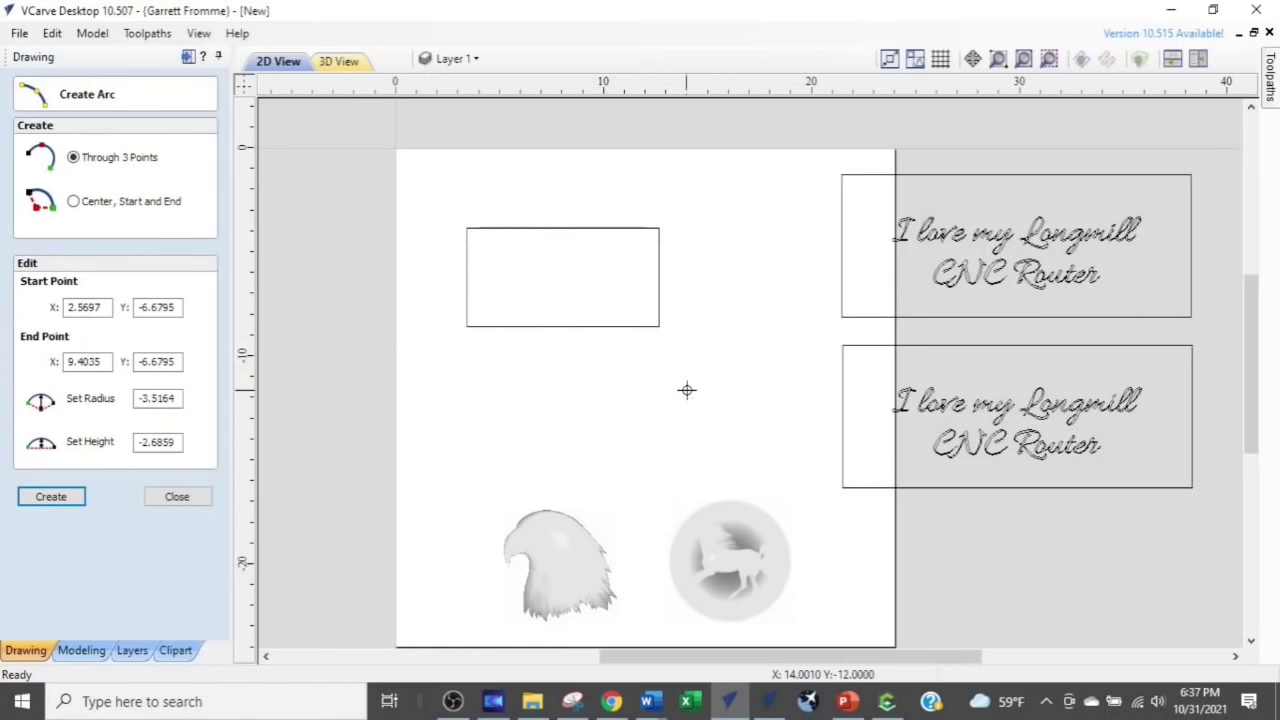
drag(435, 397, 686, 397)
click(580, 360)
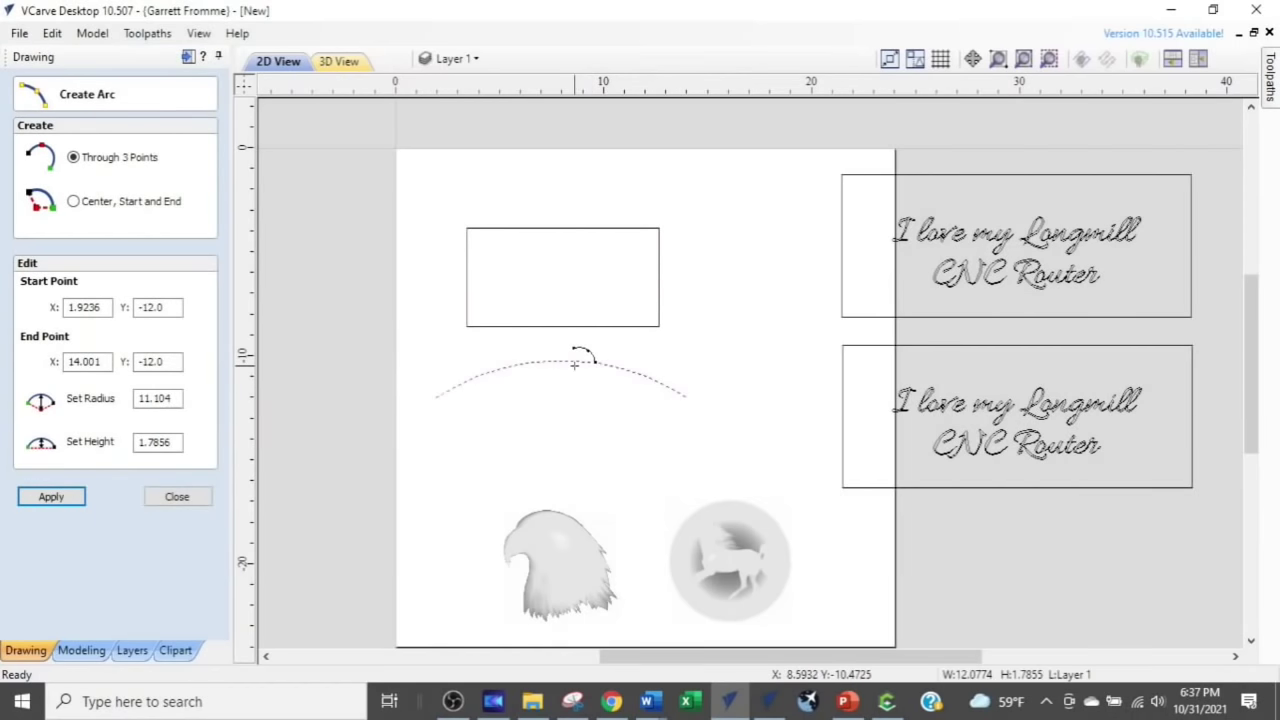
key(Return)
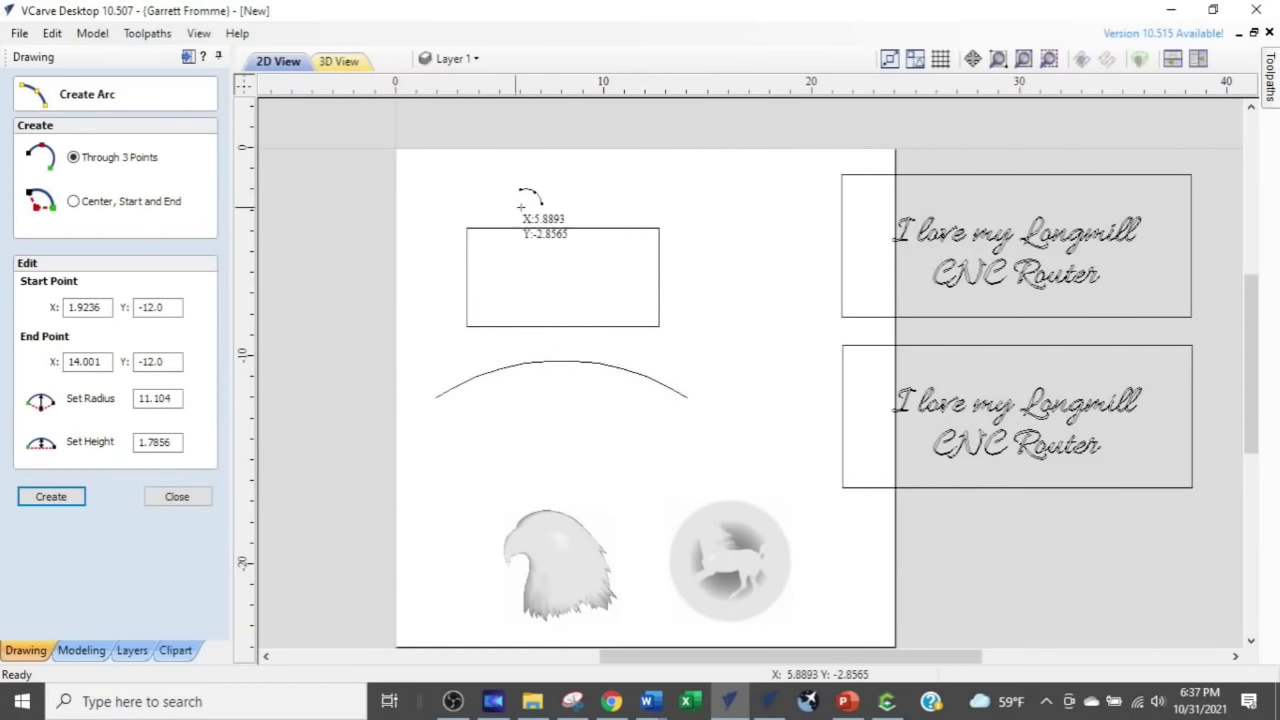
Draw a downward-bowing three-point arc above the rectangle, about 11.6 inches wide and 0.9 inches deep
drag(425, 189, 669, 193)
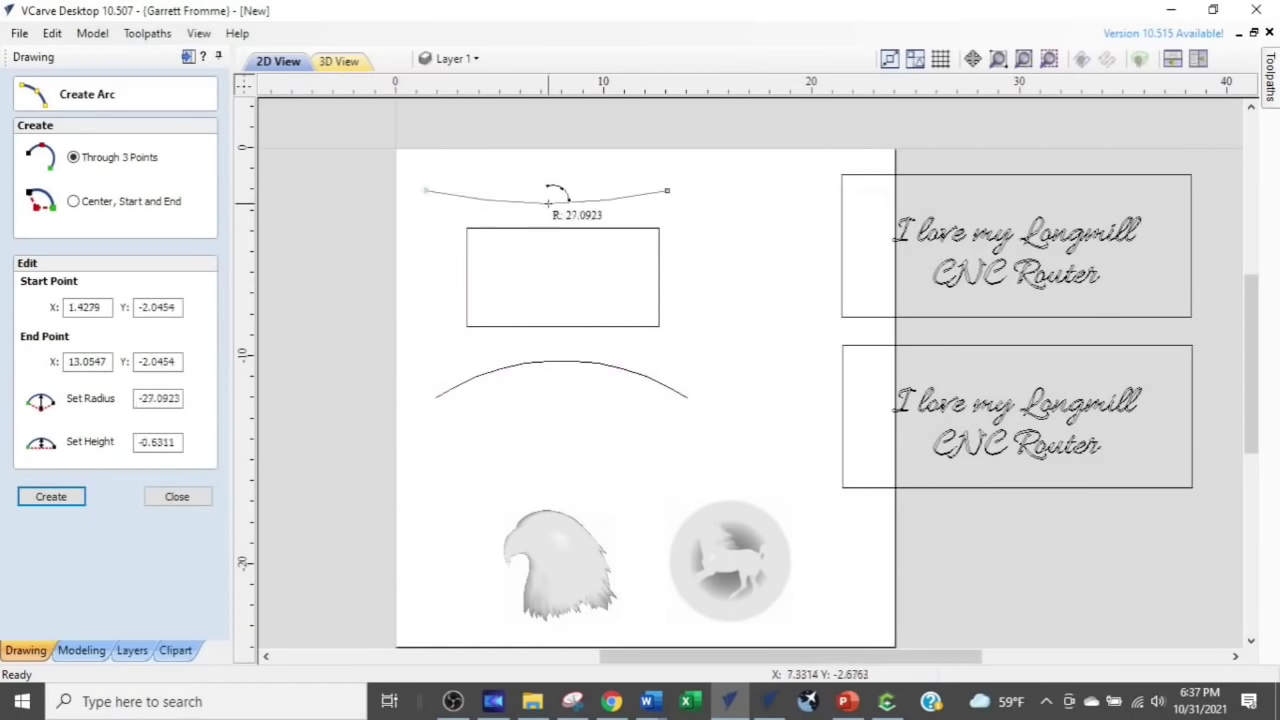
click(552, 207)
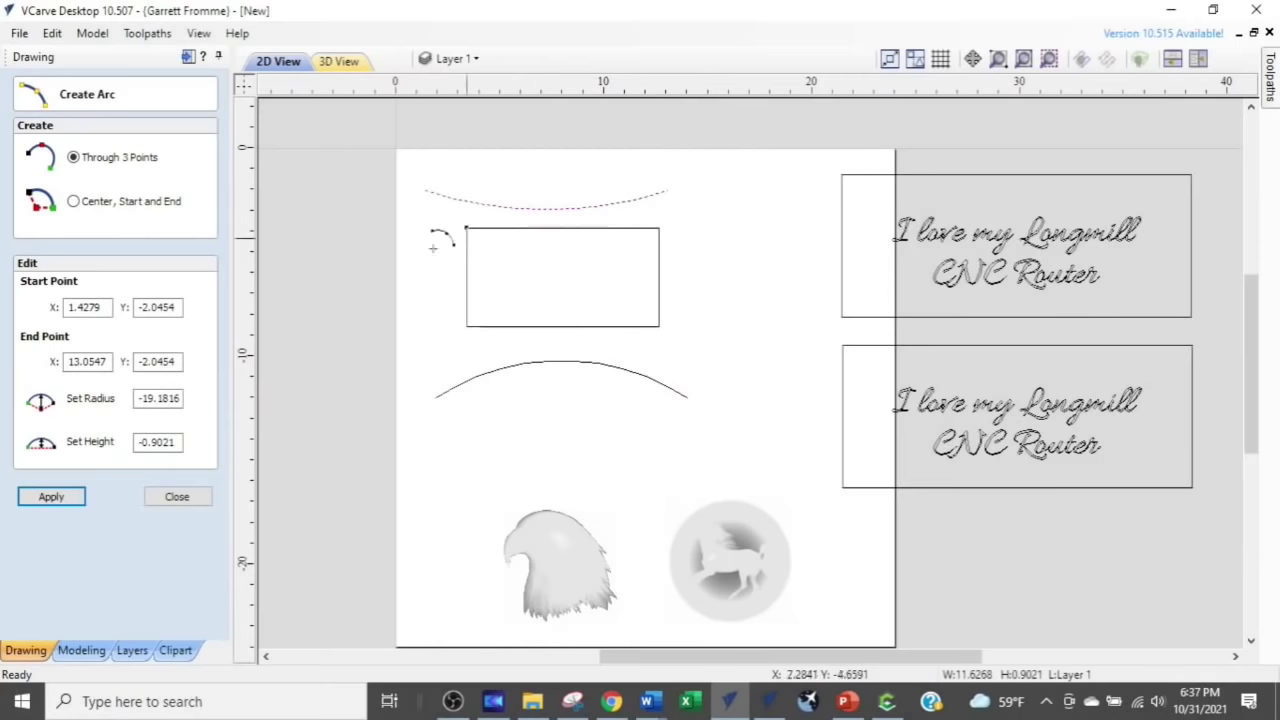
click(176, 496)
Distort the rectangle with a Between Two Curves envelope, using the arcs above and below as its boundaries
click(490, 229)
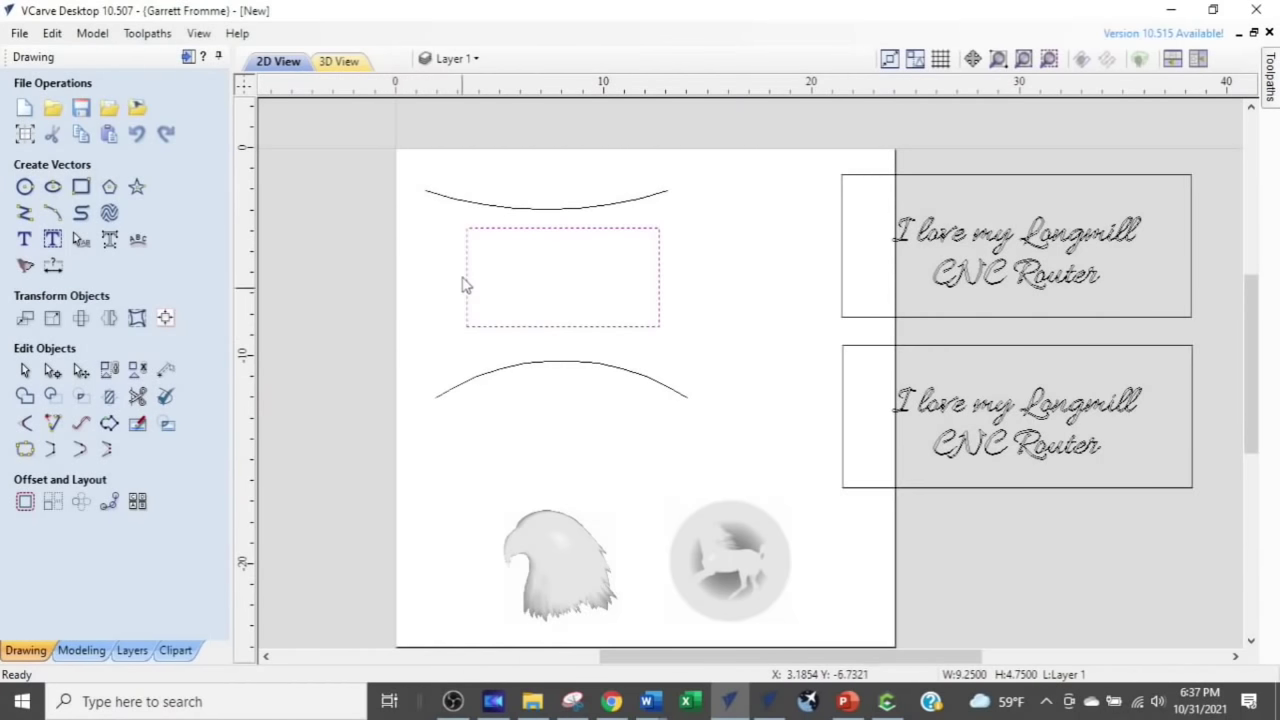
shift+click(456, 201)
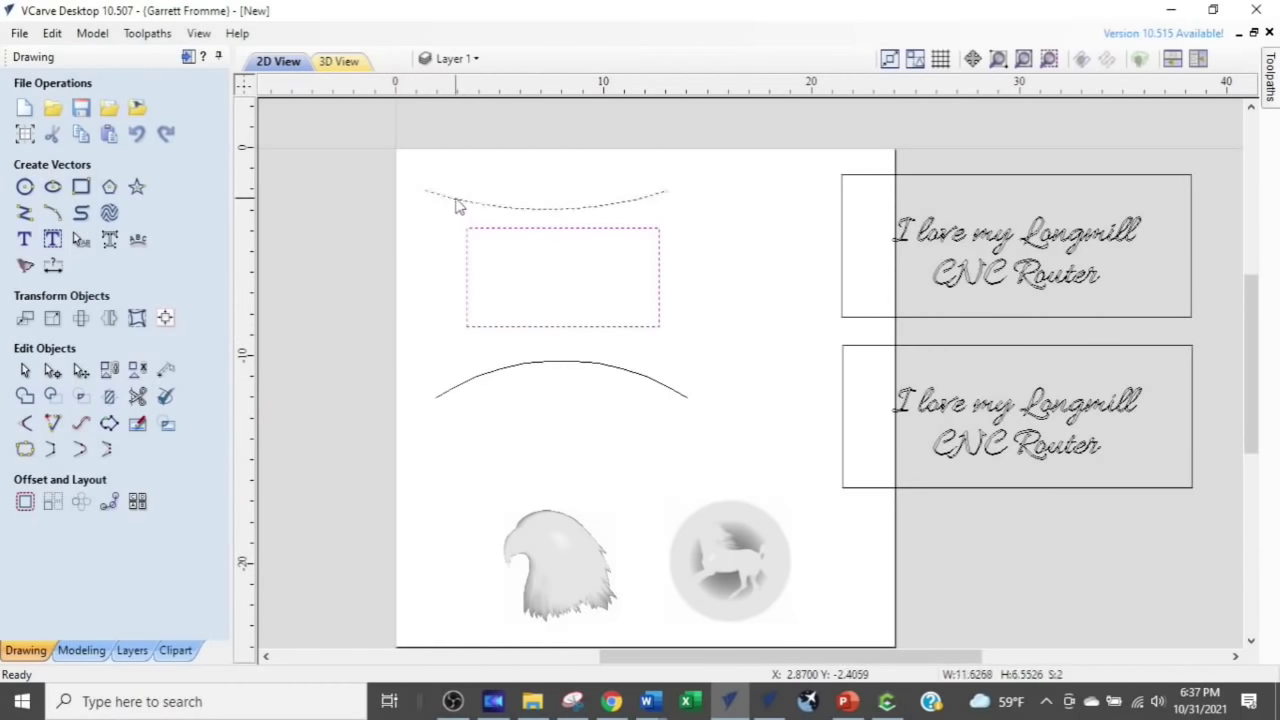
shift+click(453, 390)
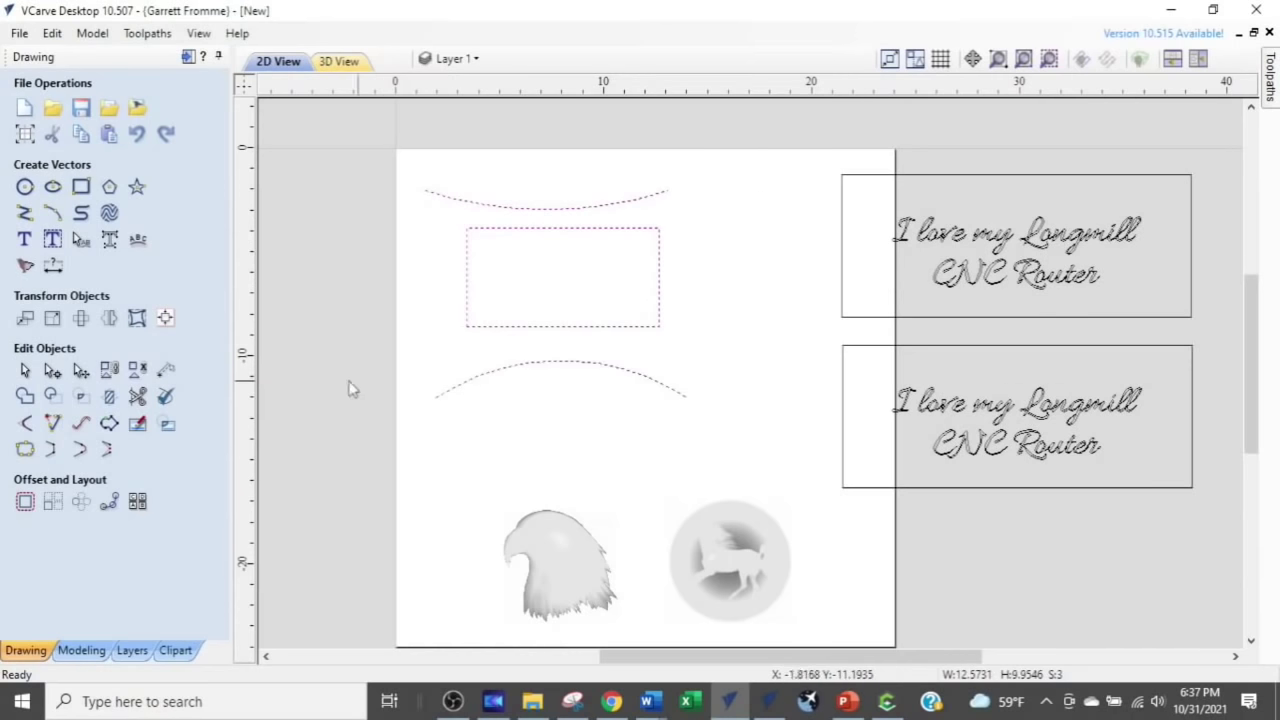
click(137, 318)
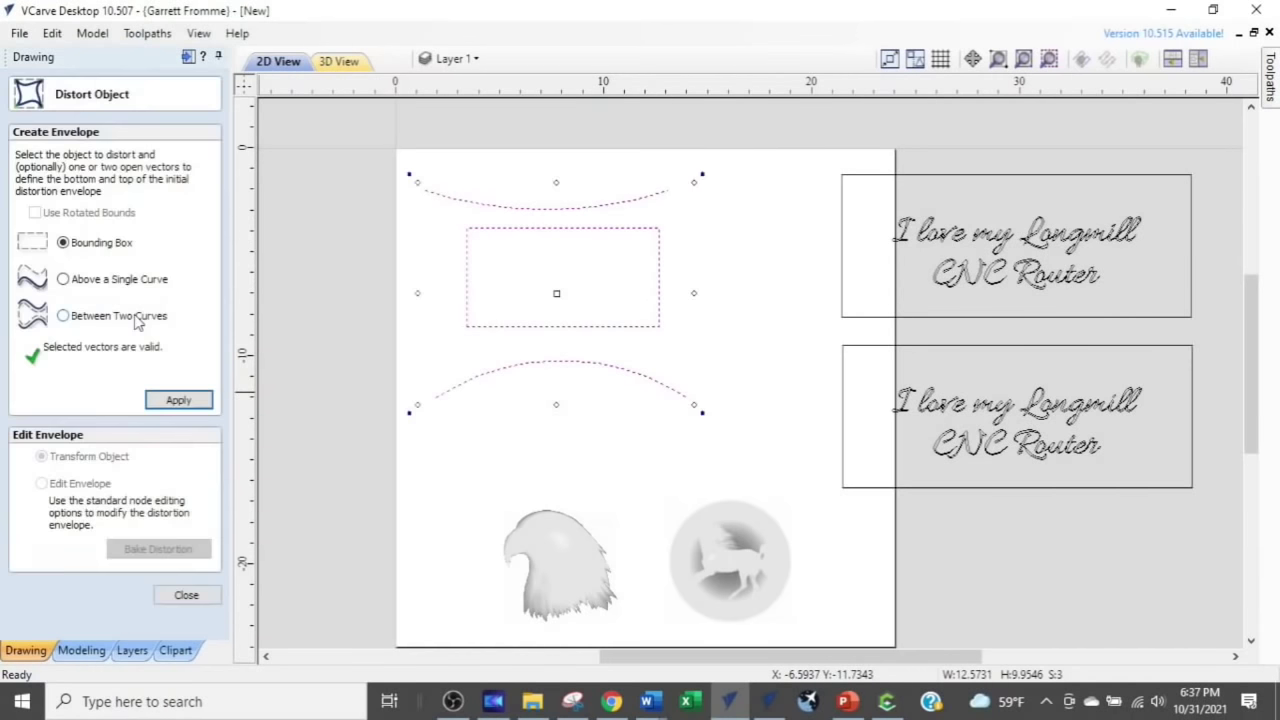
click(63, 316)
click(178, 399)
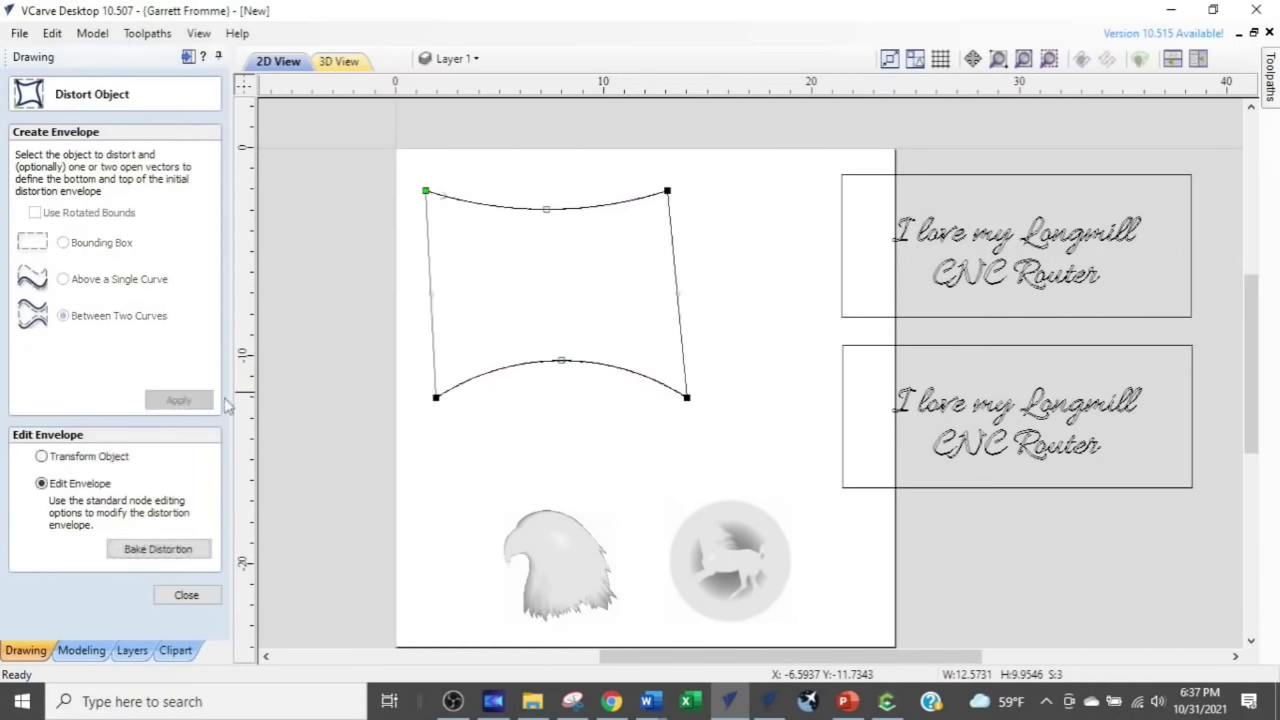
click(468, 480)
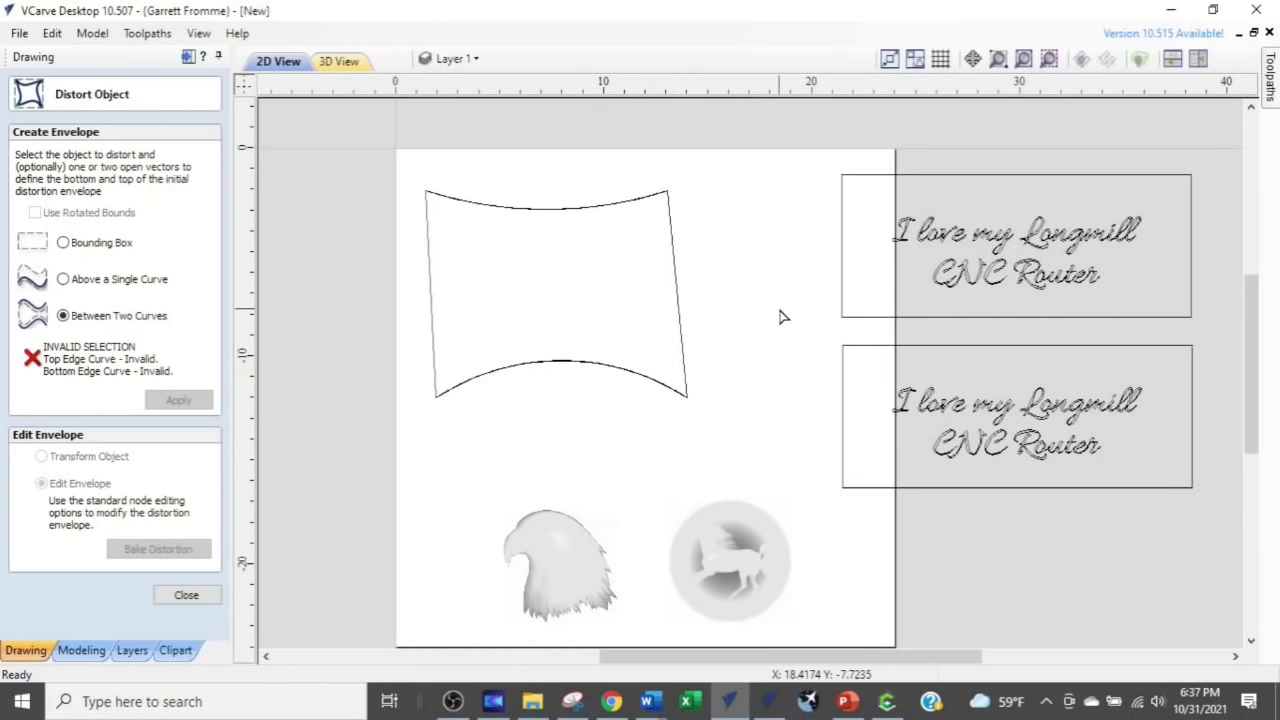
Delete the distorted rectangle with its two boundary arcs, and remove the running-horse relief from the board
drag(789, 177, 445, 595)
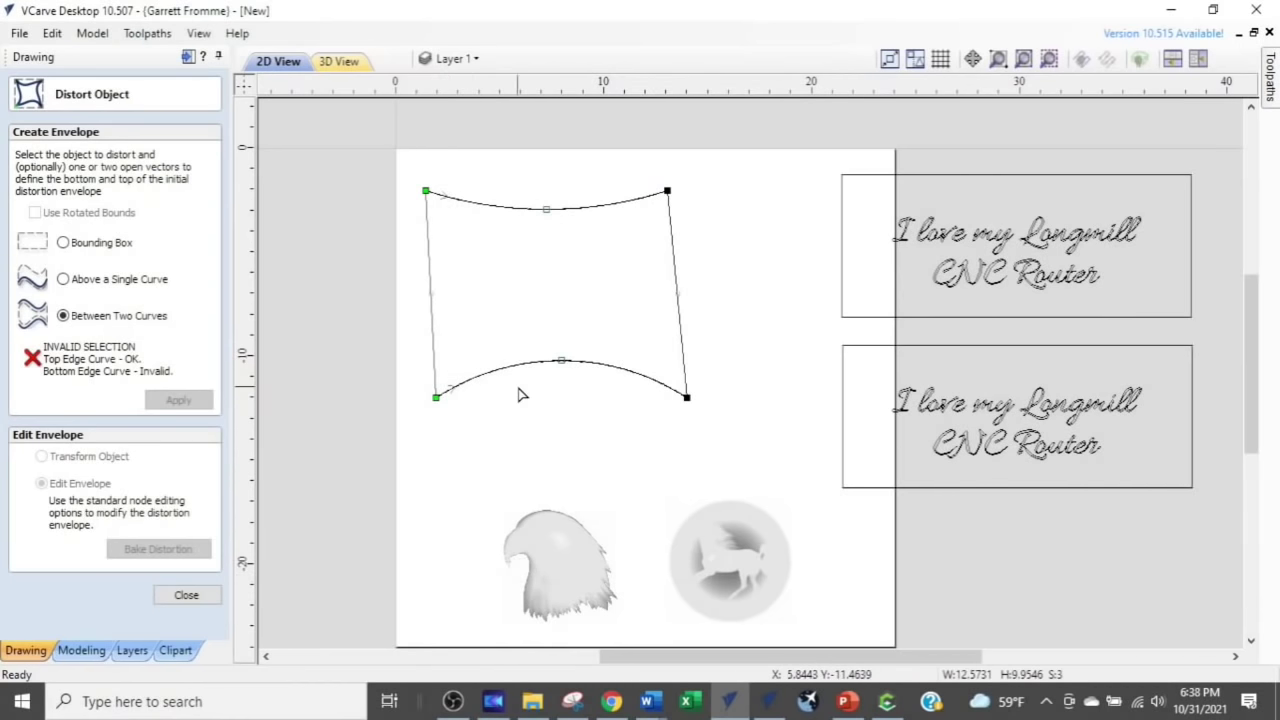
key(Delete)
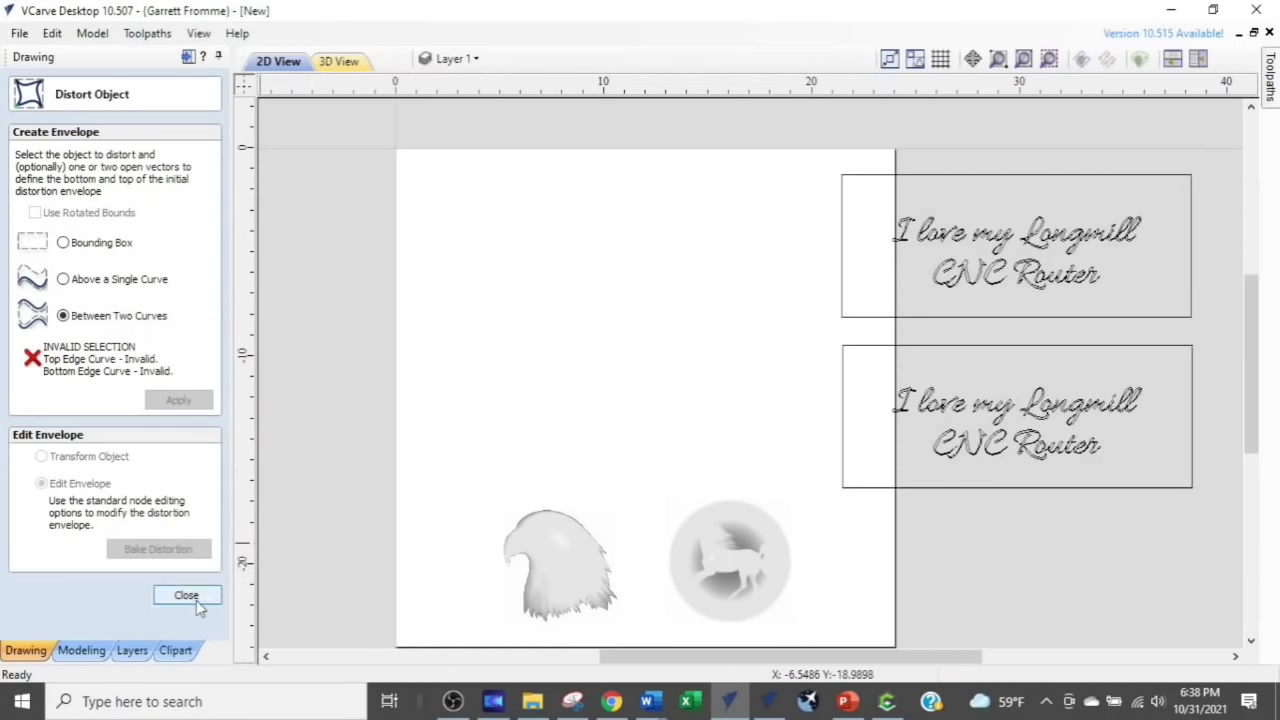
click(186, 596)
click(748, 538)
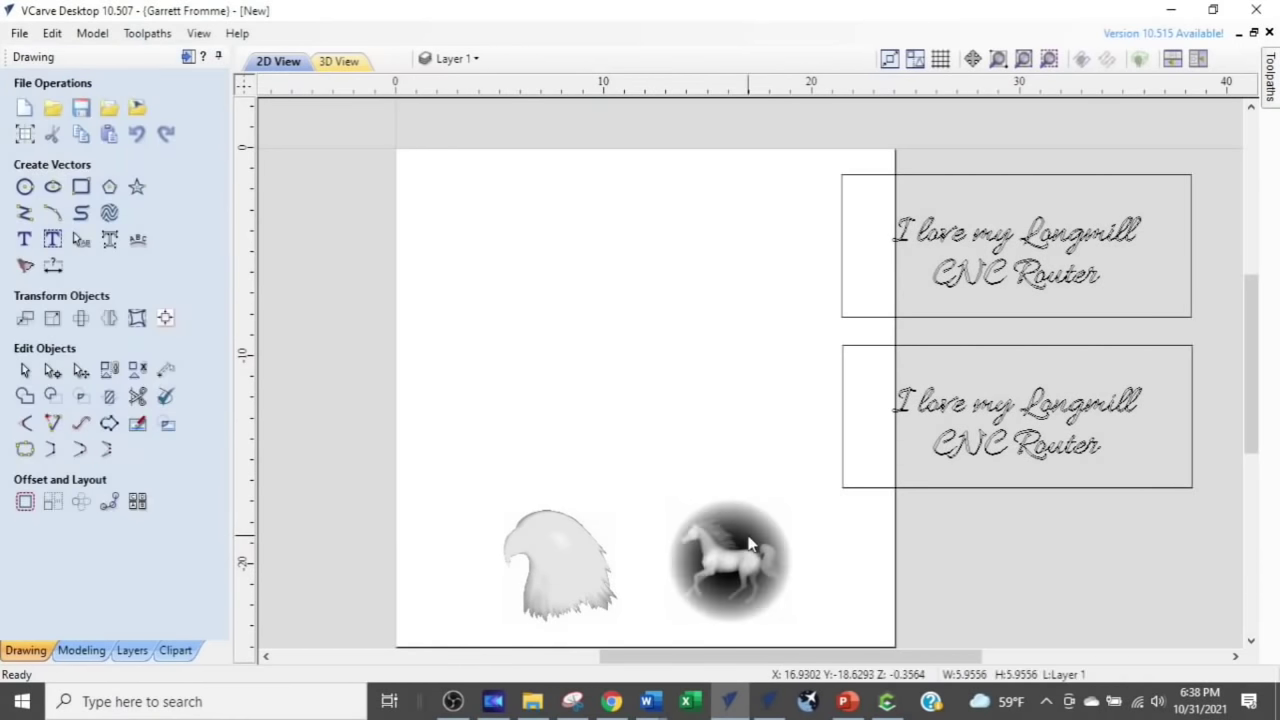
drag(750, 543, 757, 557)
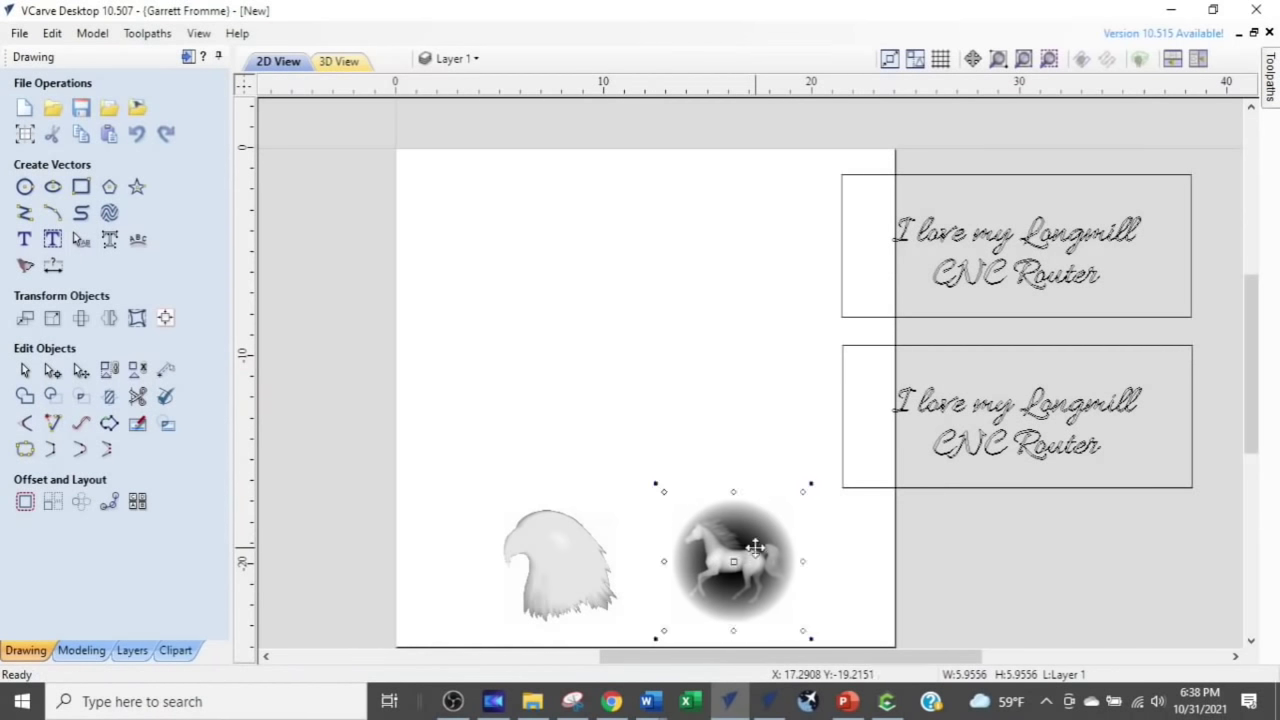
key(Delete)
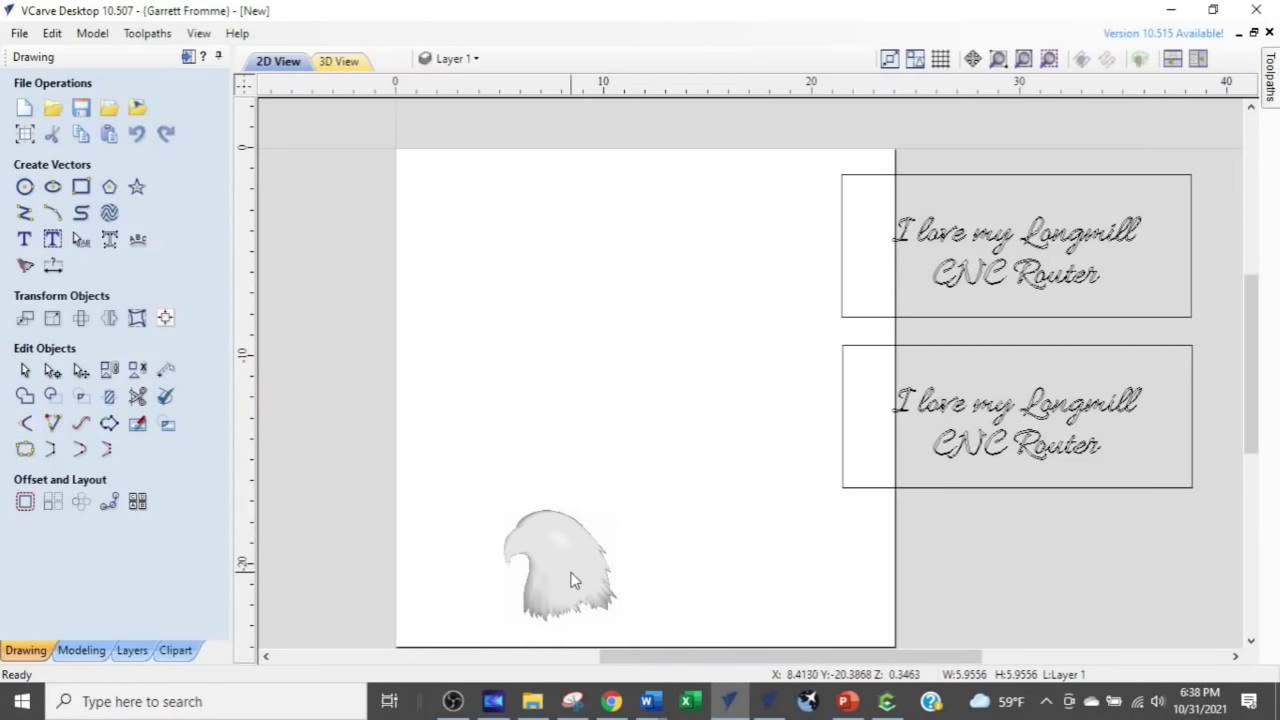
Move the eagle head relief to the board's right edge, just below the lower lettered rectangle
click(573, 578)
drag(560, 562, 890, 570)
click(575, 366)
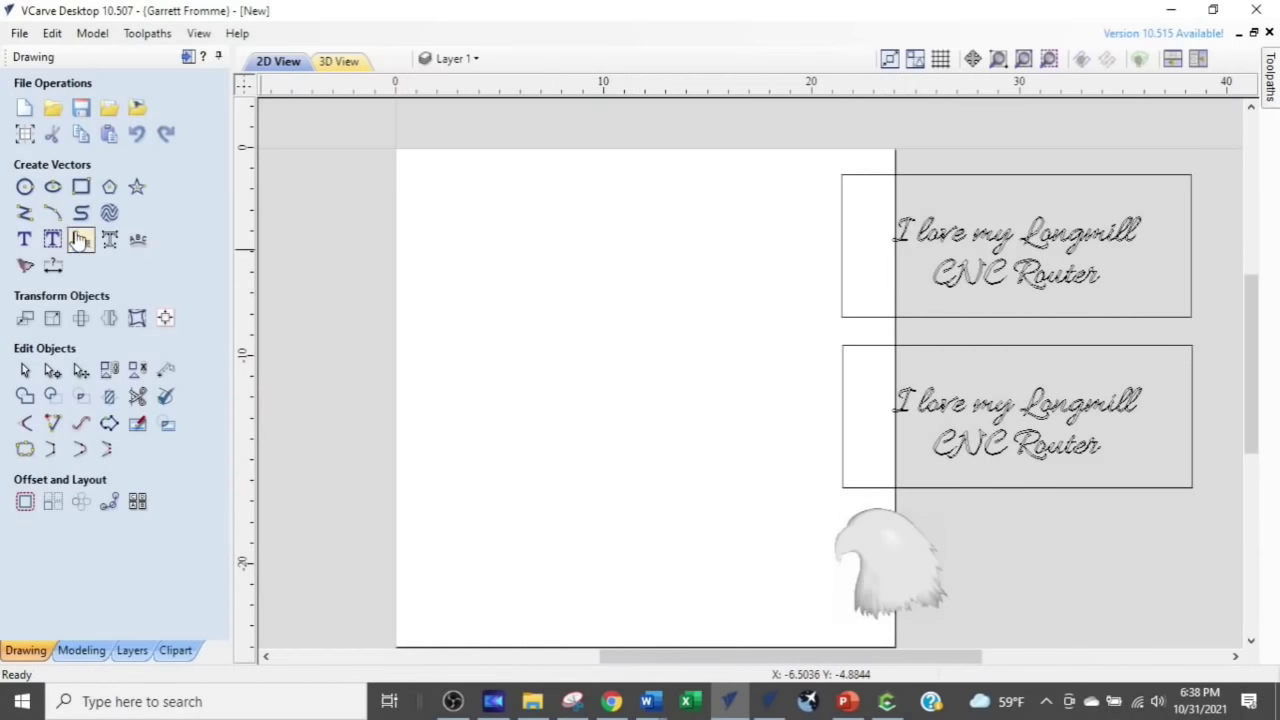
Draw a square-cornered rectangle about 12 by 12.75 inches in the empty area of the board
click(80, 190)
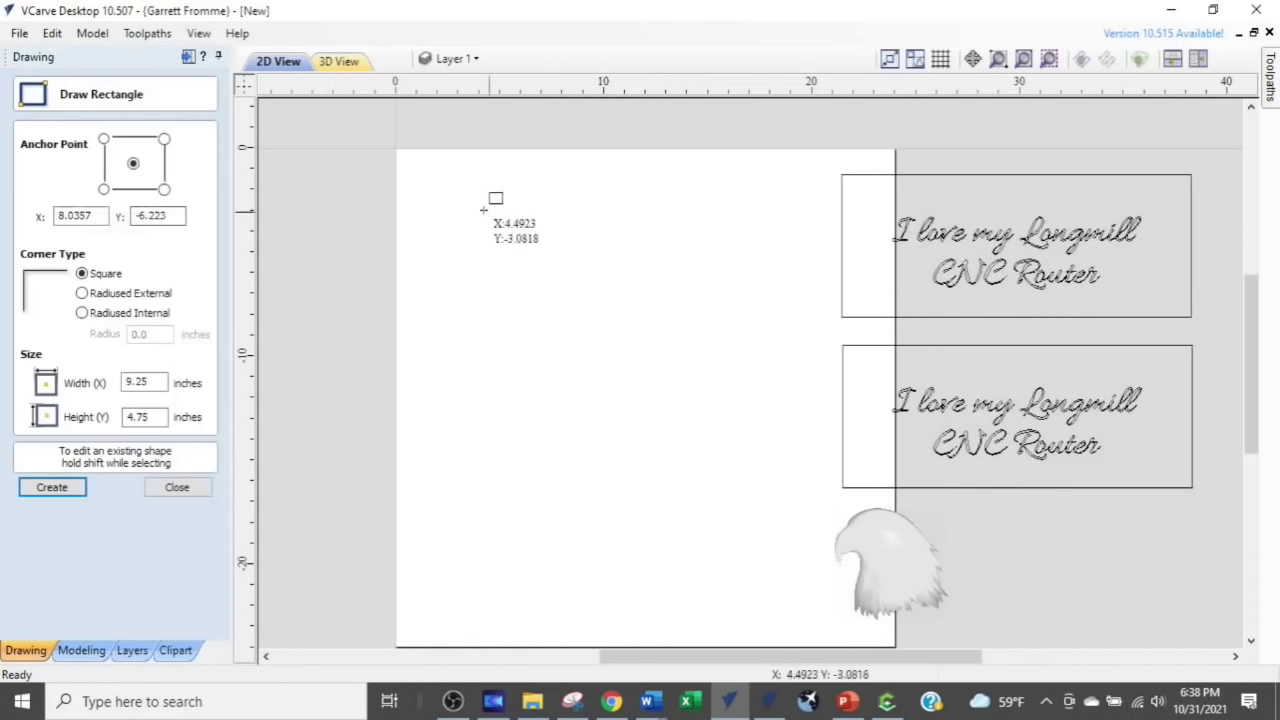
drag(497, 299, 713, 532)
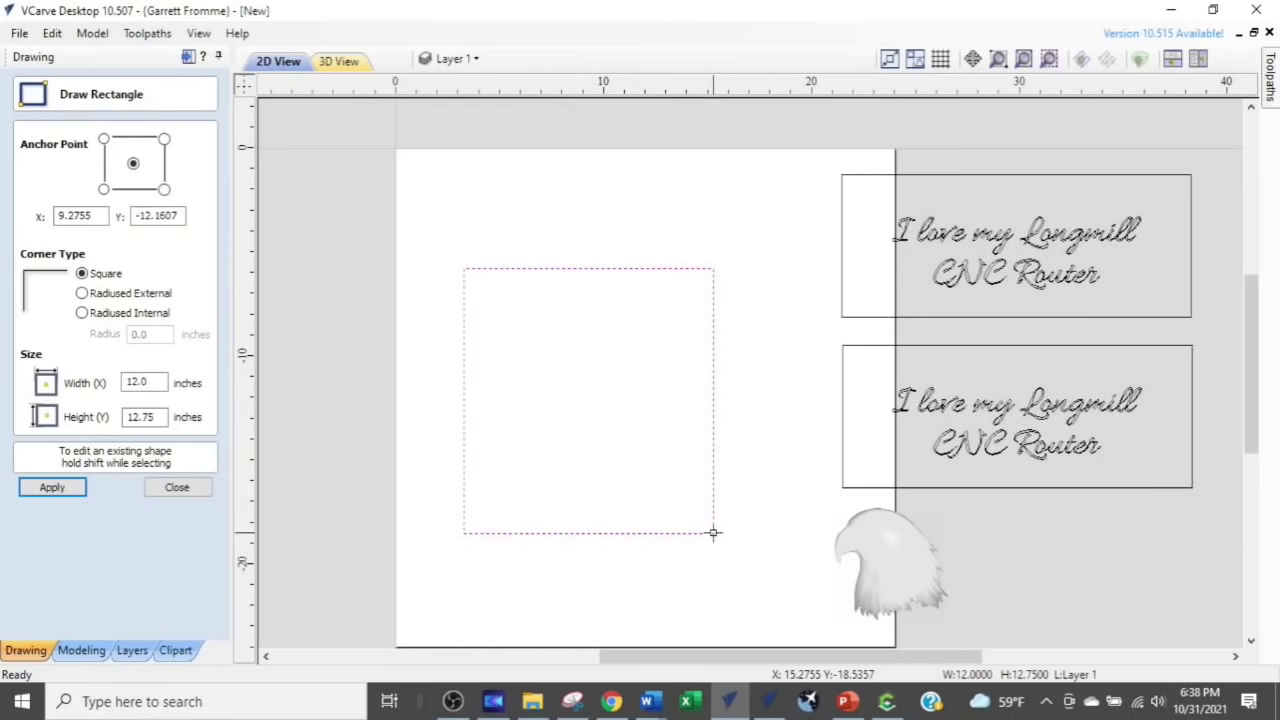
click(177, 487)
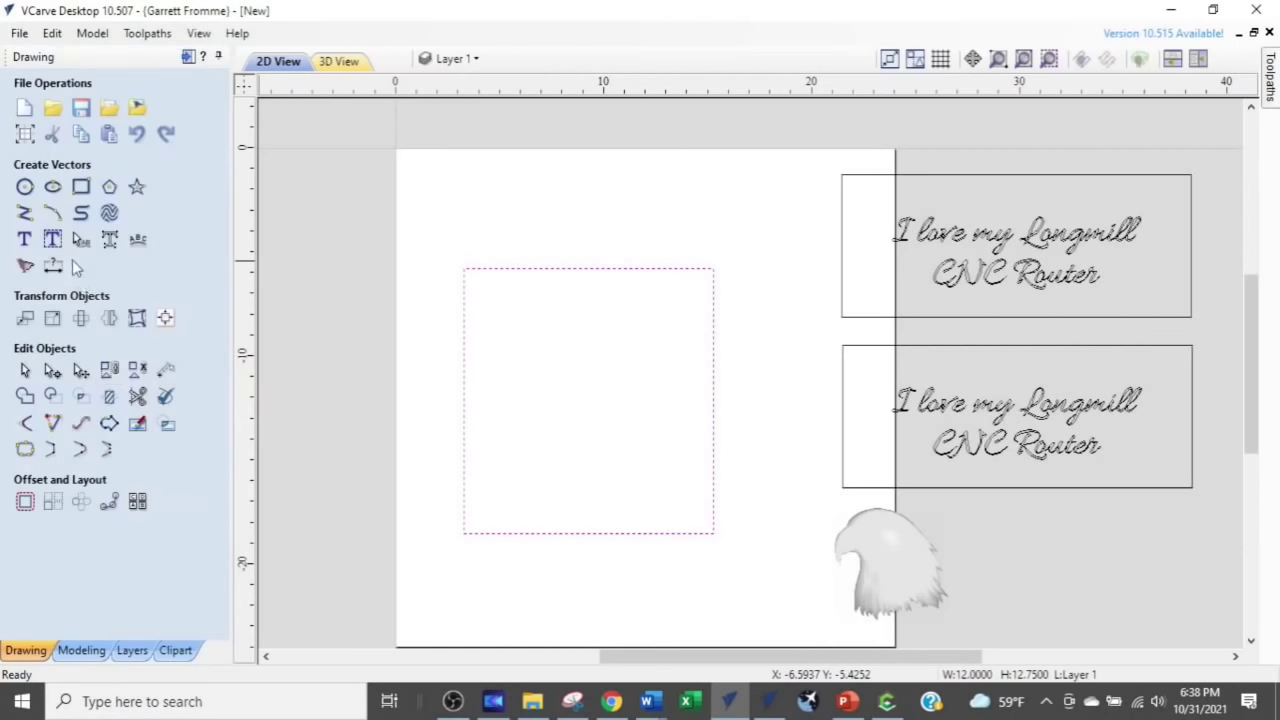
Draw a circle about 5.5 inches in diameter centred on the midpoint of the rectangle's top edge
click(25, 186)
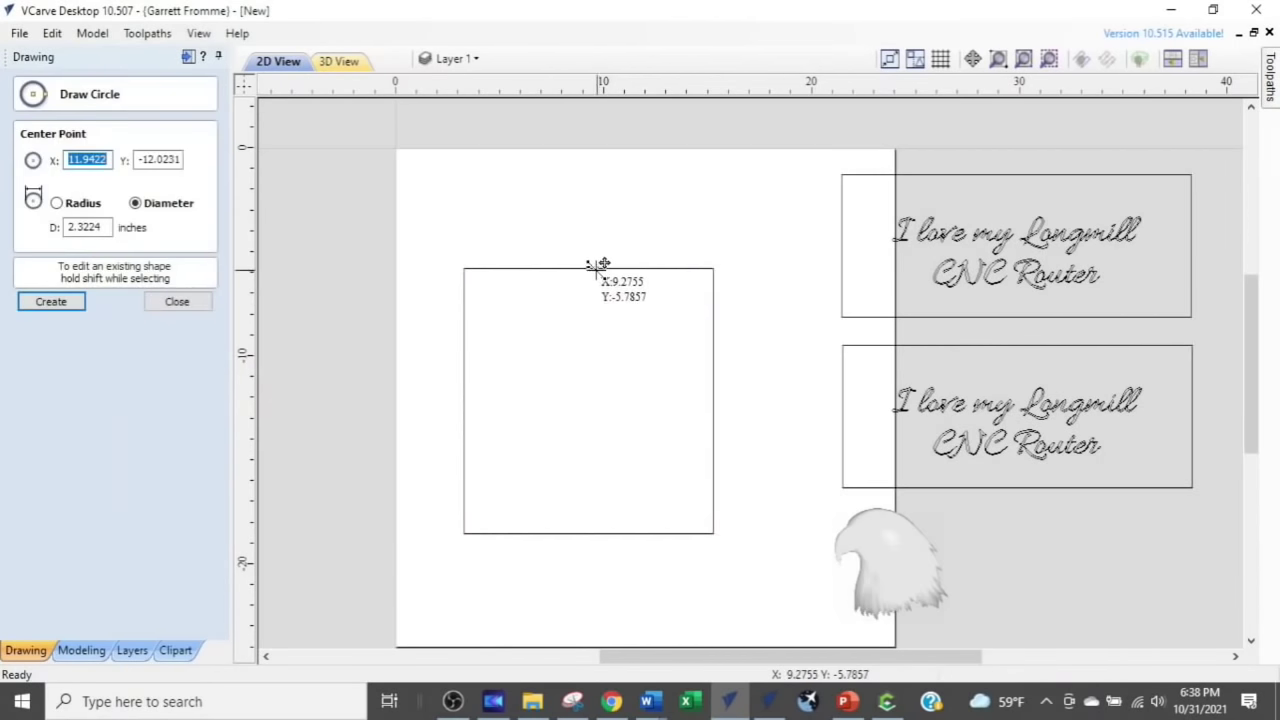
drag(588, 267, 547, 218)
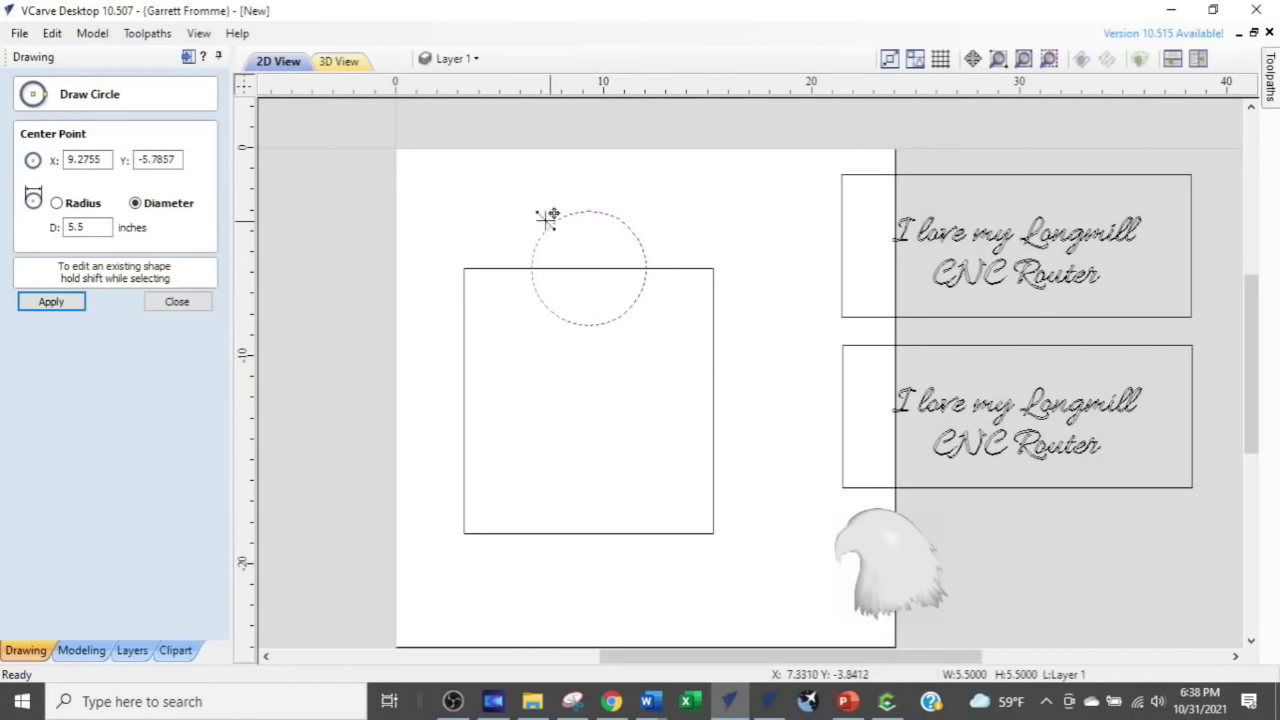
click(176, 302)
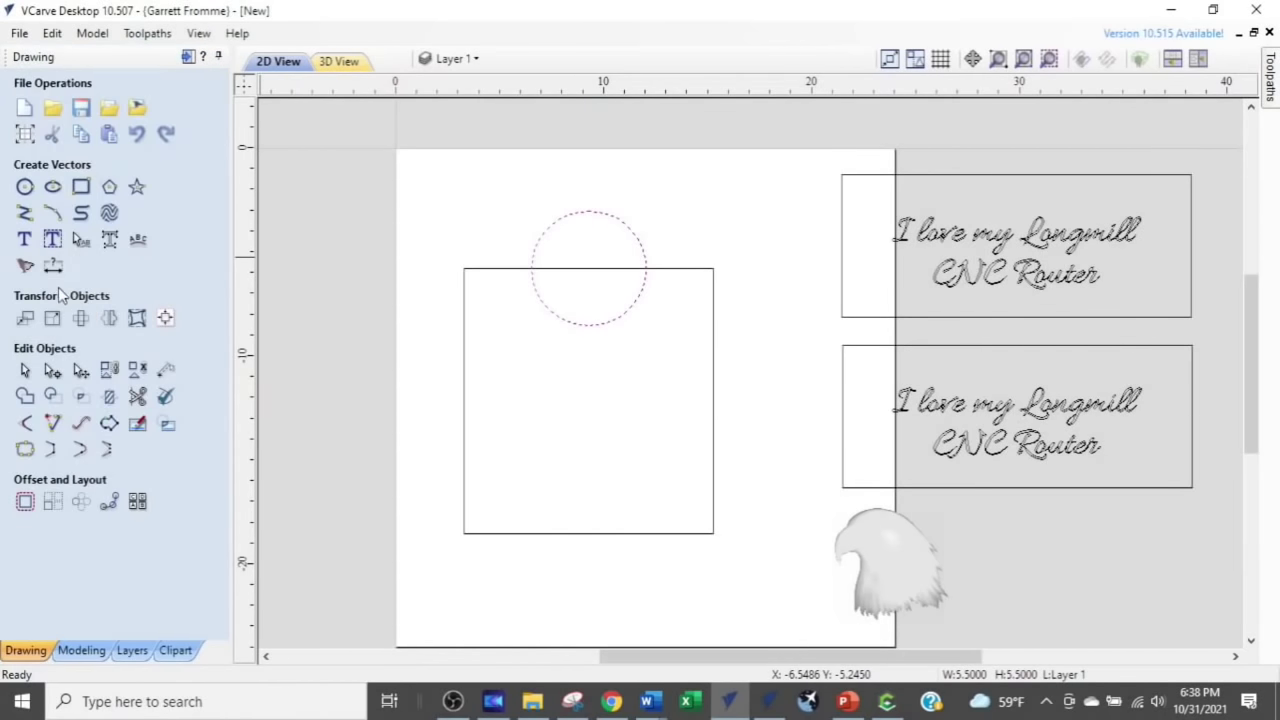
Round the rectangle's lower-left corner with a 1-inch normal fillet
click(25, 425)
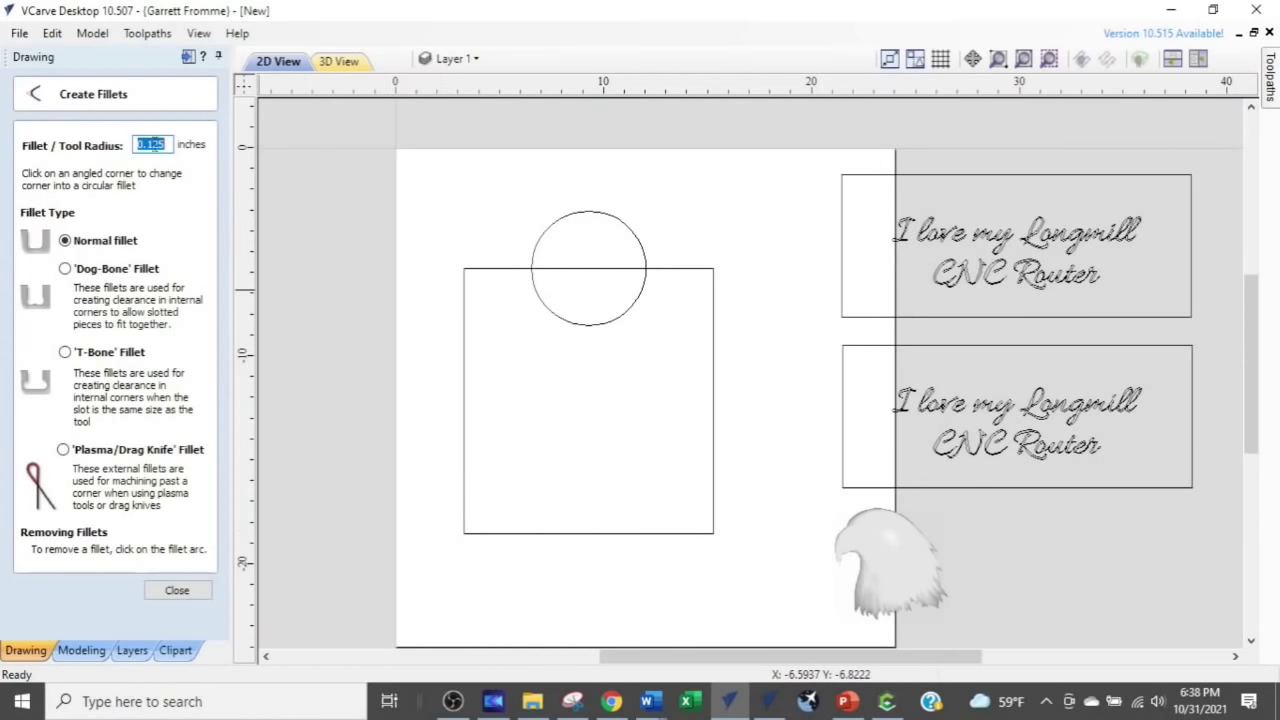
text(1)
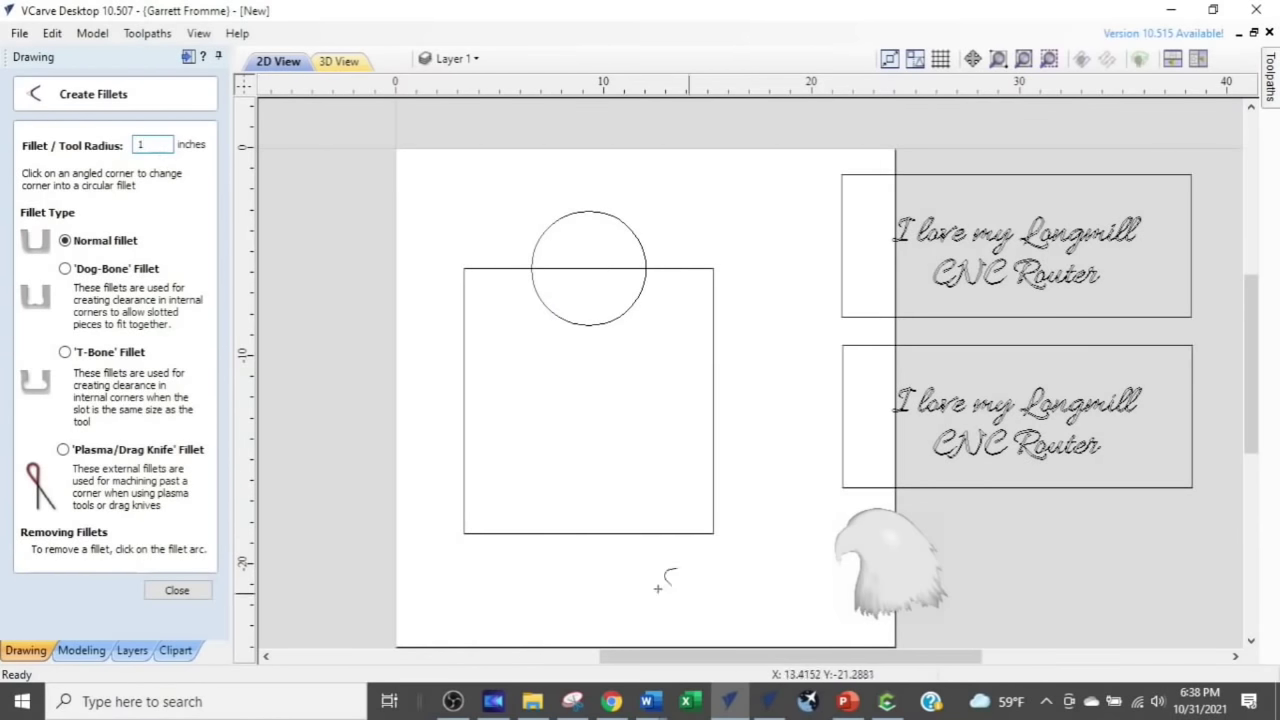
click(466, 530)
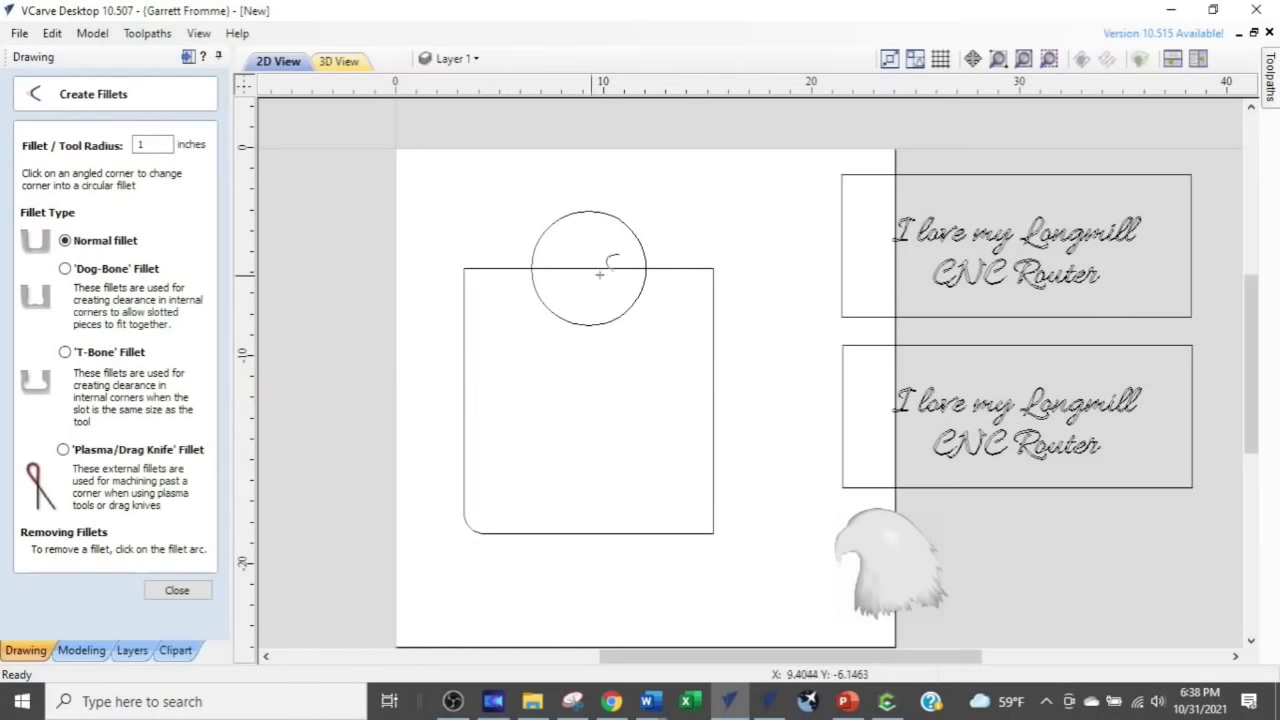
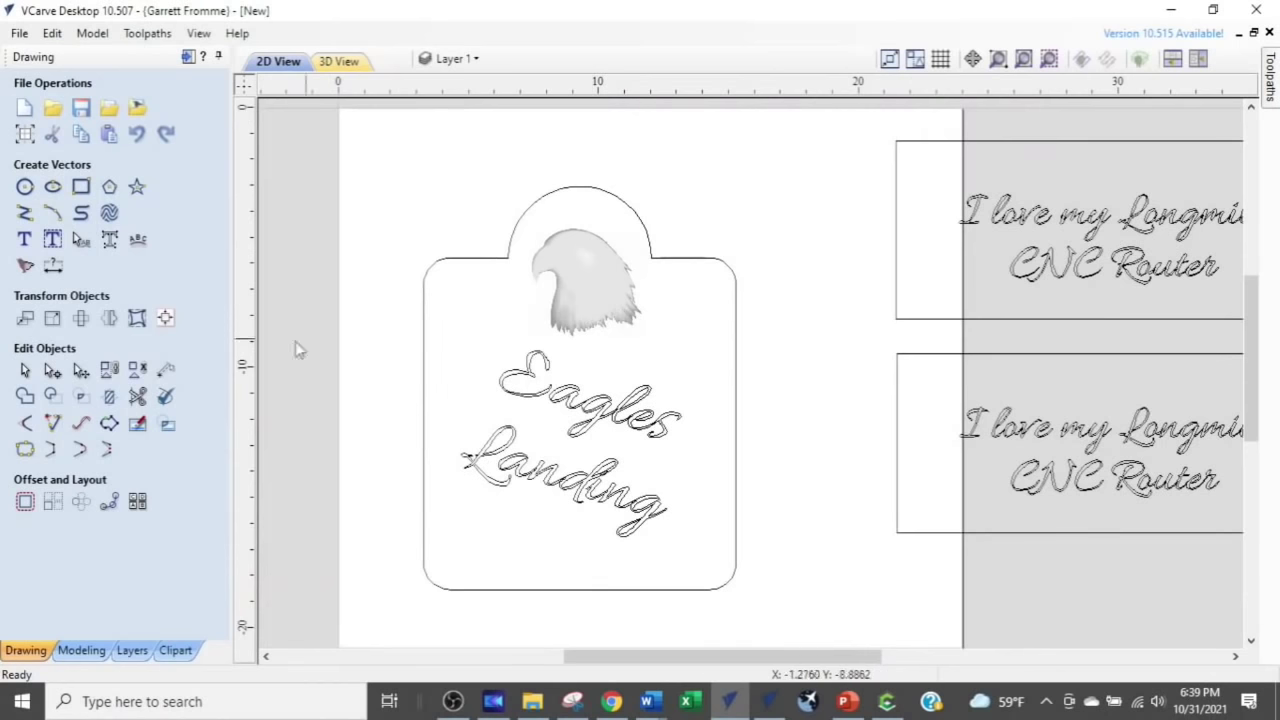
Offset the sign's outer outline inwards by 0.25 inches, keeping the original vector
click(420, 290)
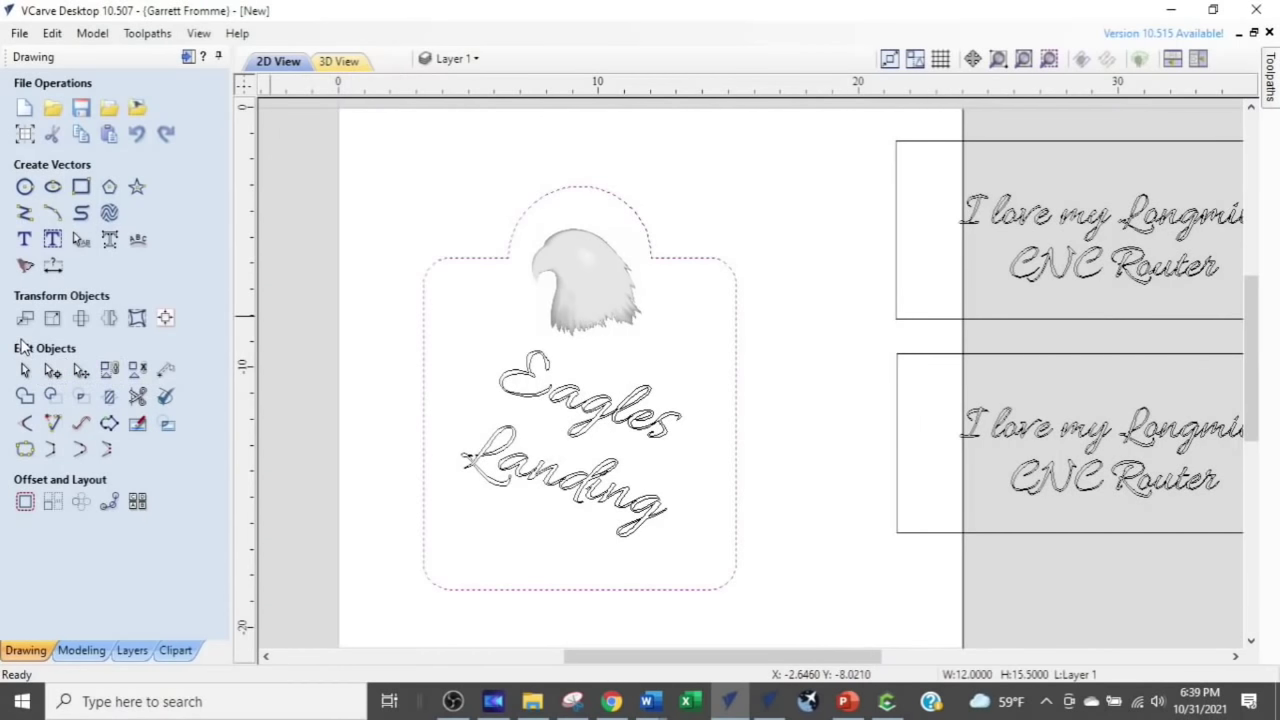
click(25, 502)
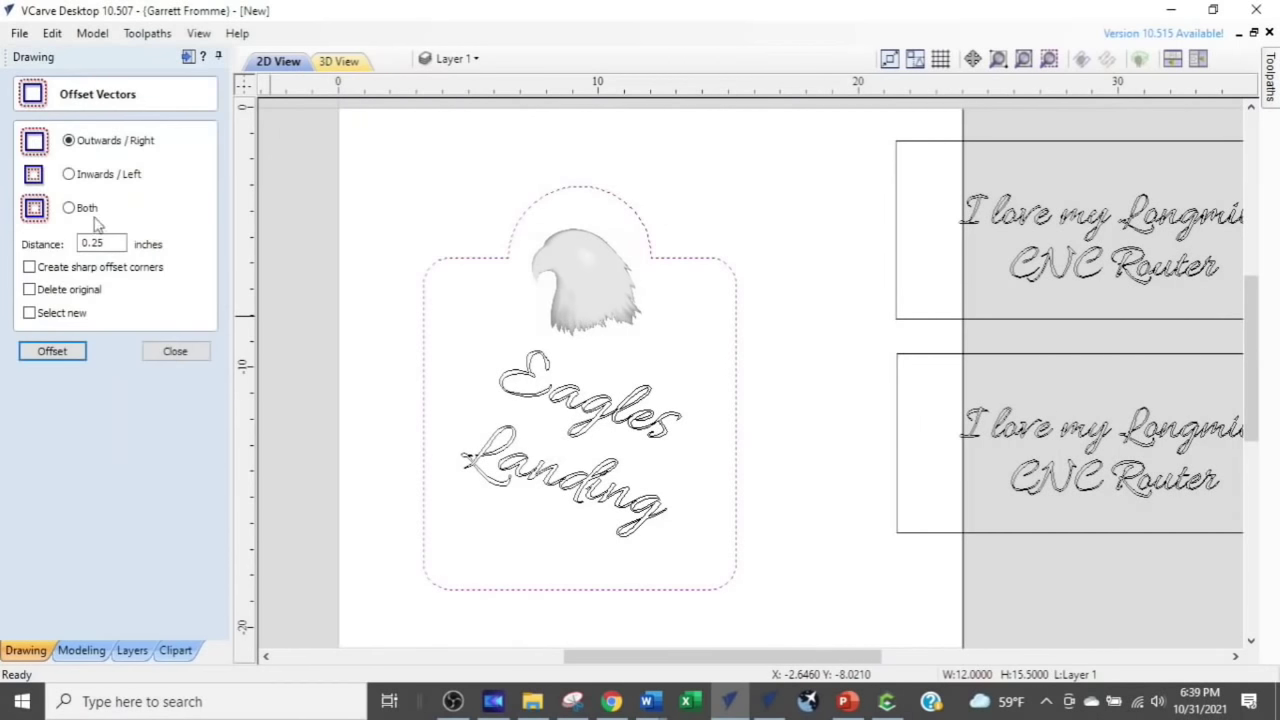
click(68, 174)
click(56, 354)
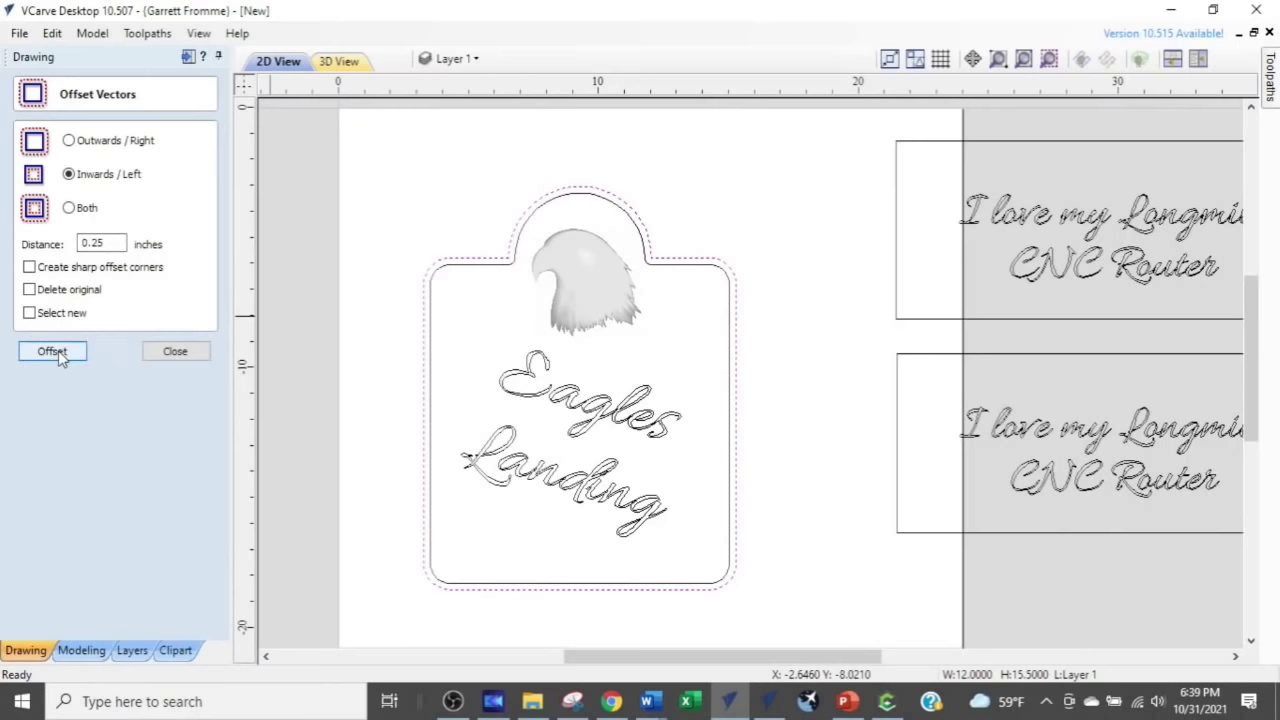
click(175, 351)
scroll(505, 384, up, 1)
click(437, 343)
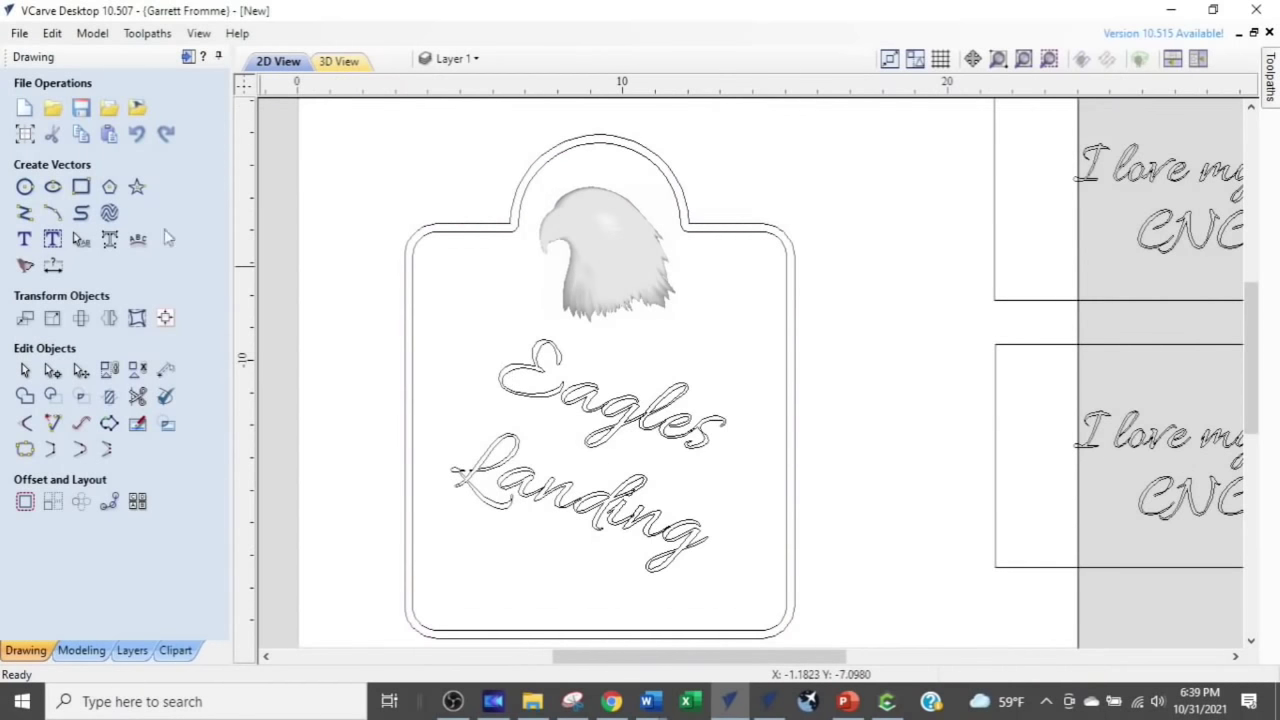
Delete all the existing pocket, V-carve and 3D finish toolpaths, and leave the toolpath preview
click(187, 58)
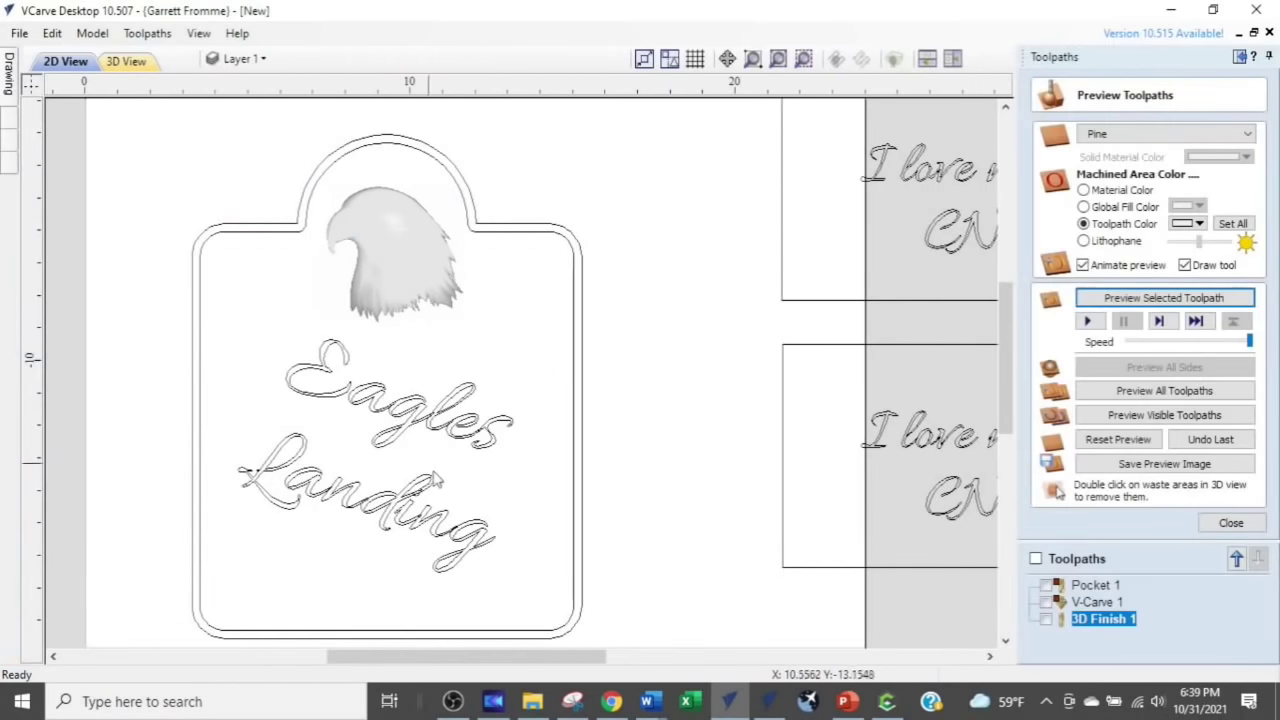
click(550, 239)
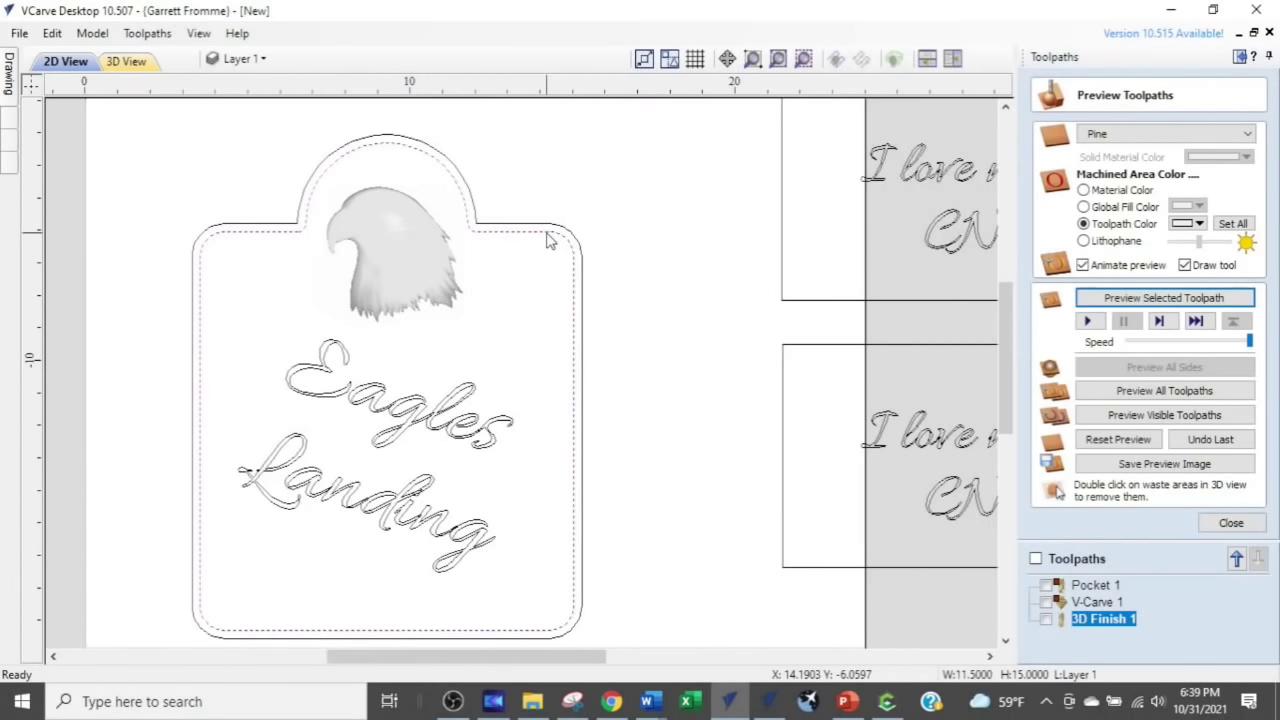
right_click(1108, 592)
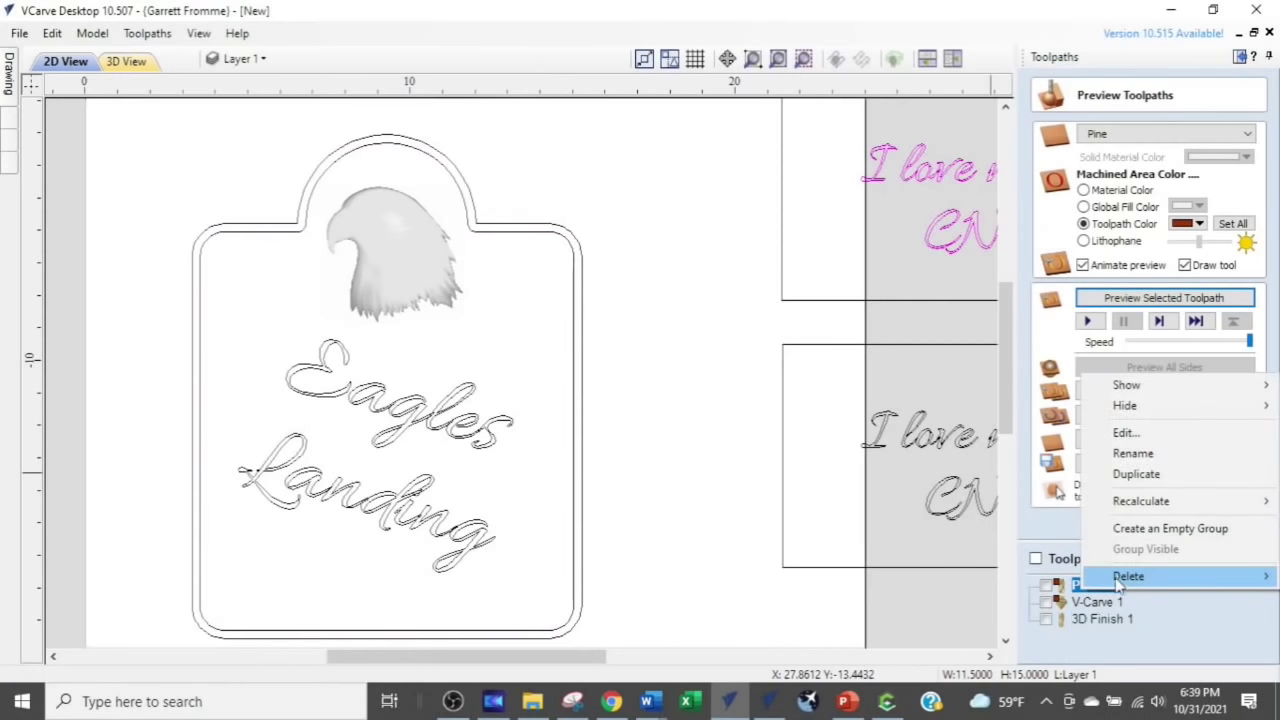
mouse_move(1128, 576)
click(1017, 651)
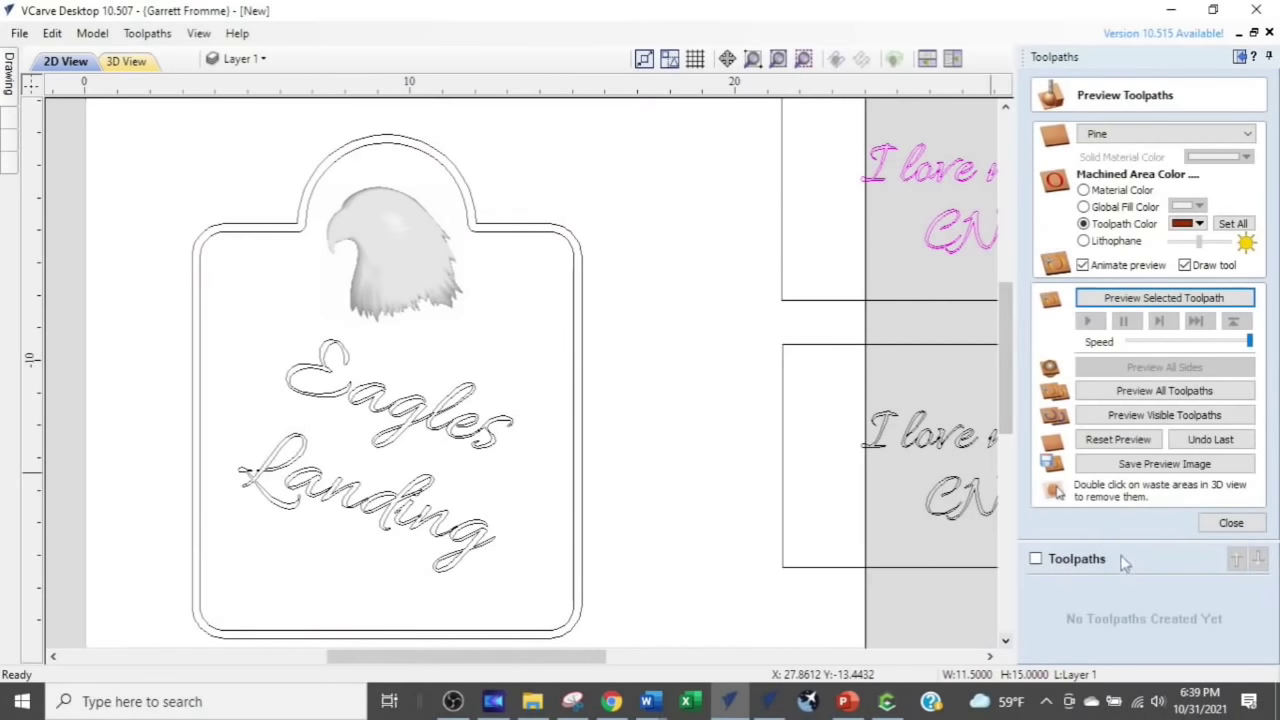
click(1228, 521)
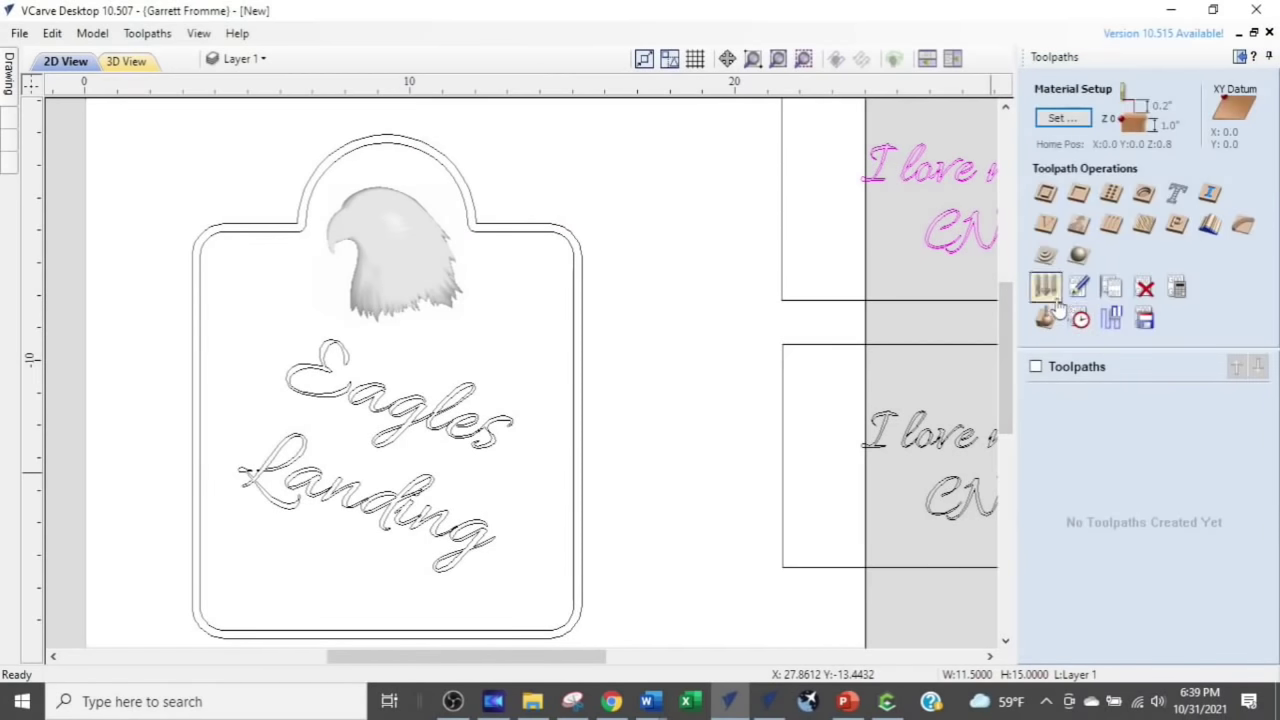
Calculate a profile toolpath outside the sign's inner outline using the 1/8-inch end mill, after entering a new cut depth
click(1045, 194)
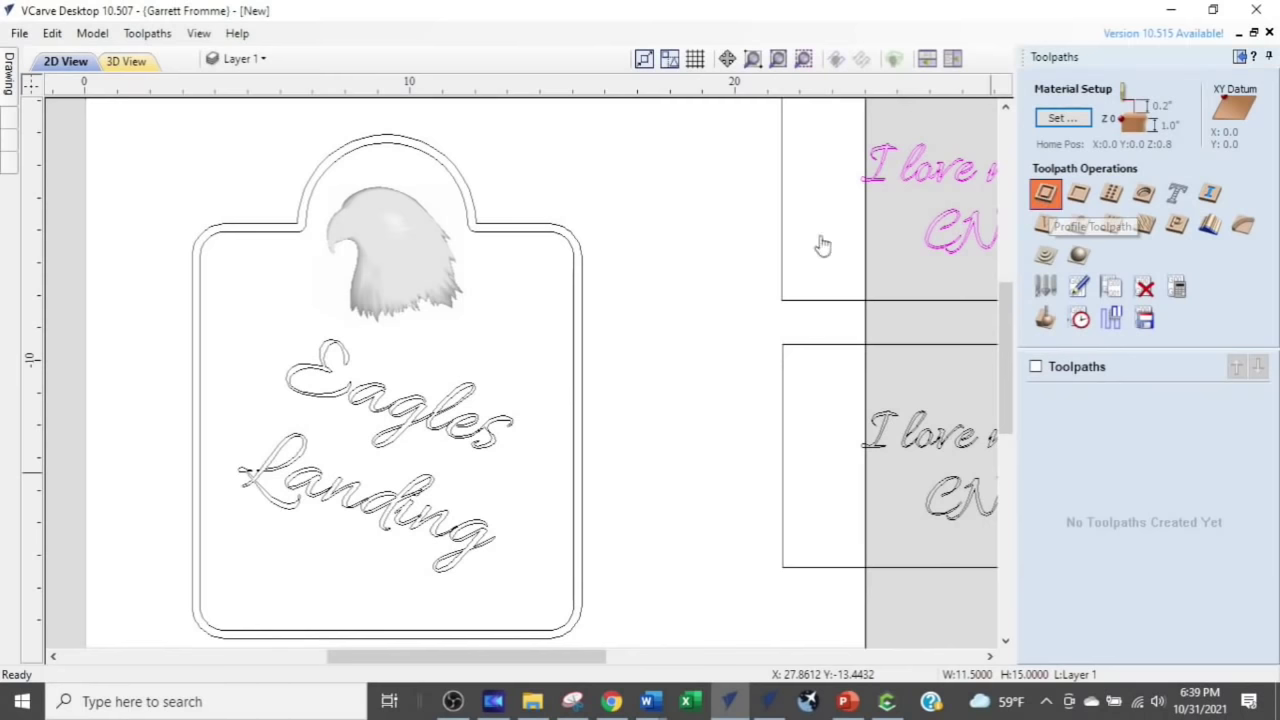
click(522, 233)
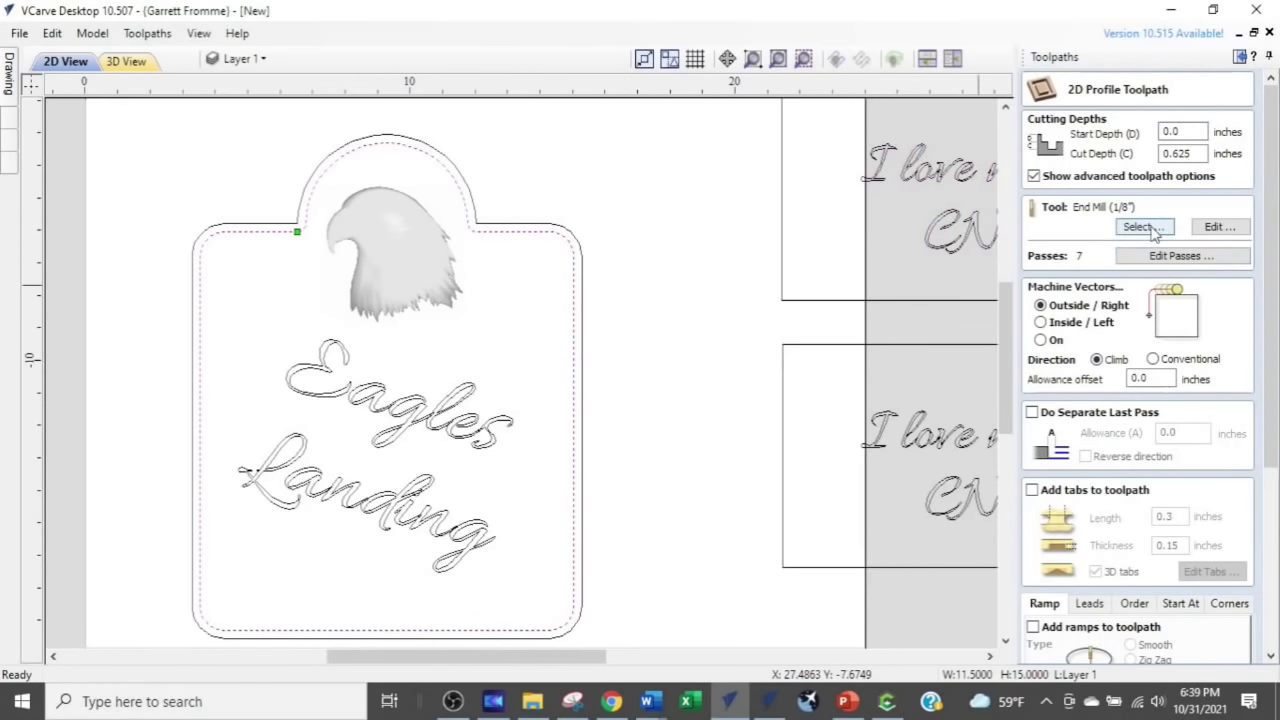
drag(1197, 152, 1072, 147)
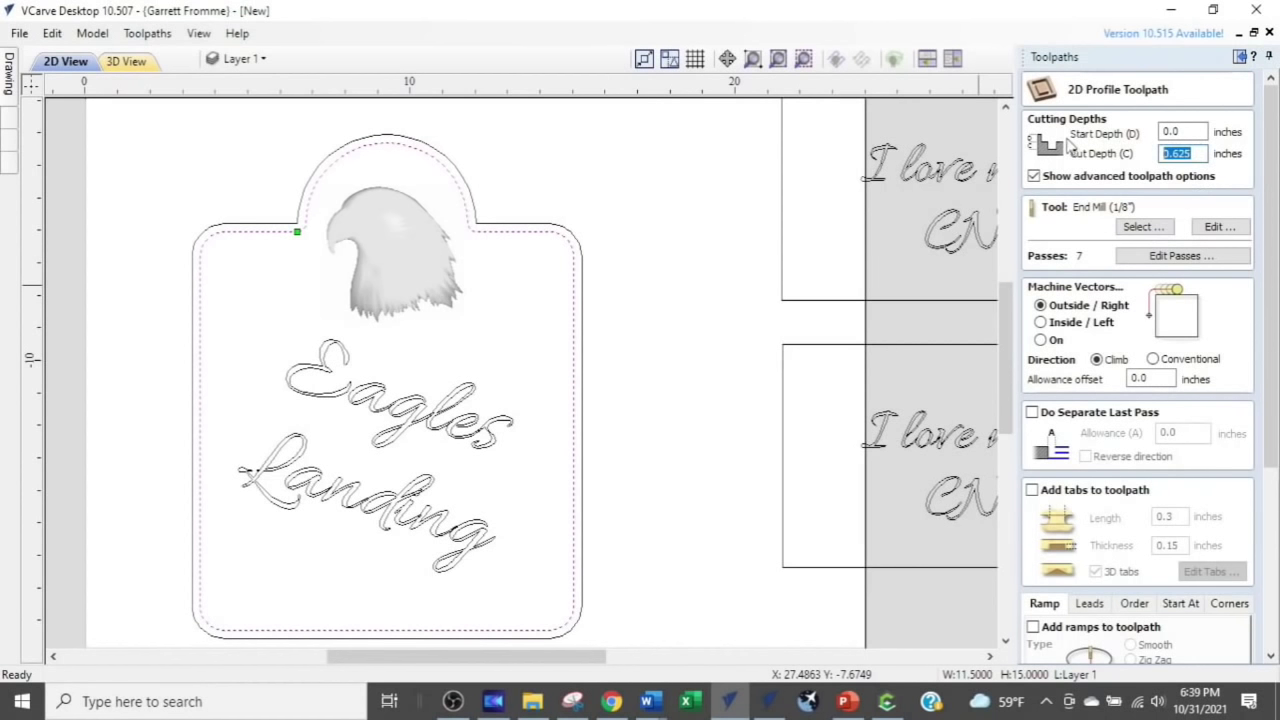
text(.)
drag(1277, 207, 1278, 517)
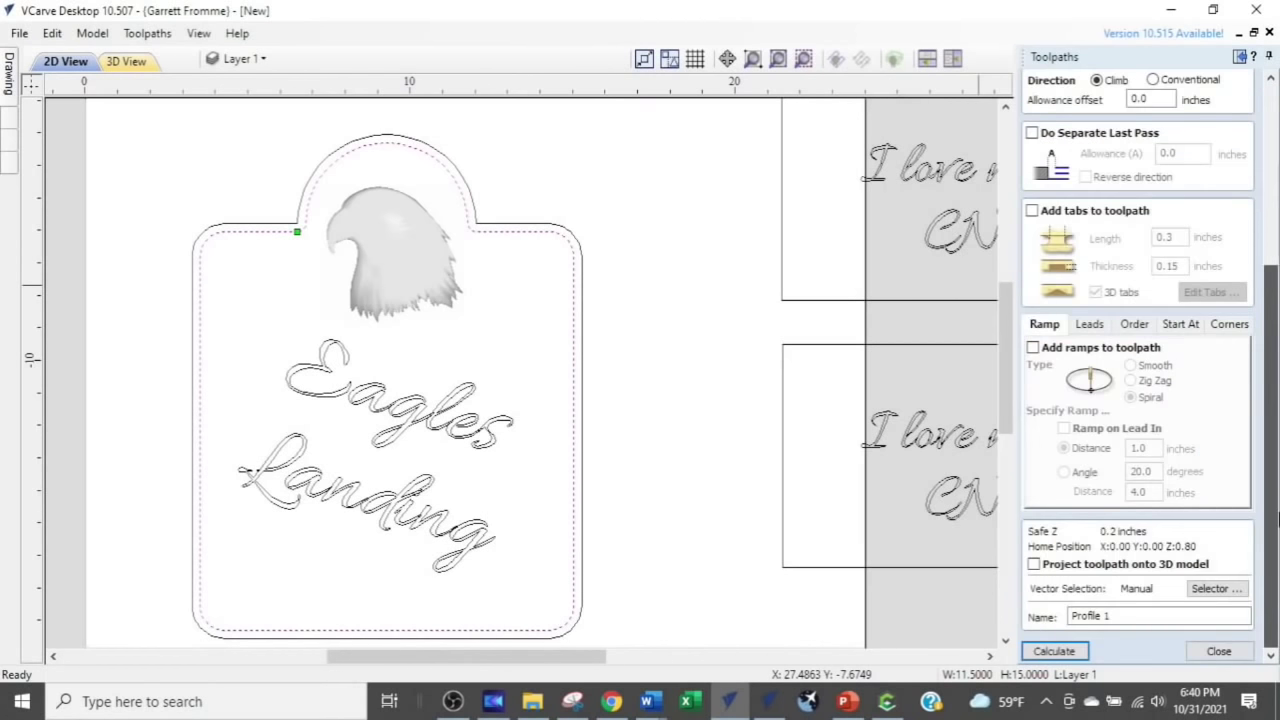
click(1054, 651)
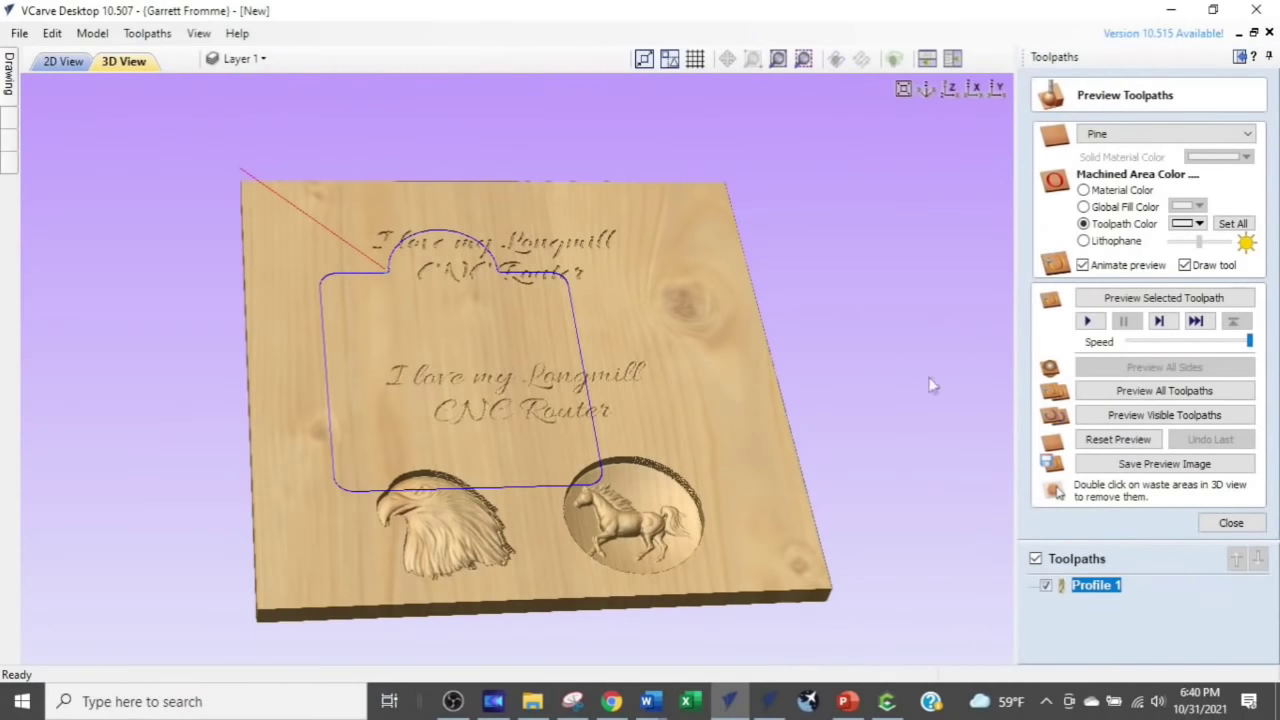
Reset the toolpath preview to an uncut board and show the 2D and 3D views side by side
click(1105, 442)
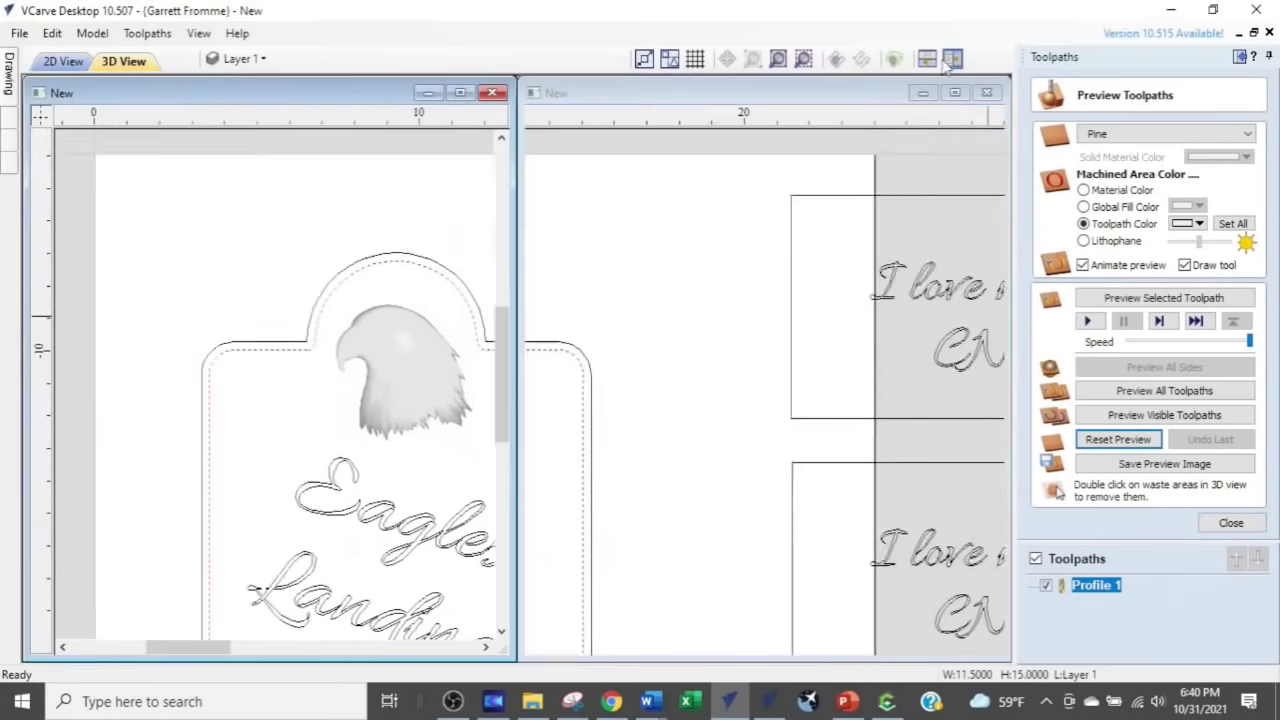
click(952, 58)
scroll(263, 374, up, 5)
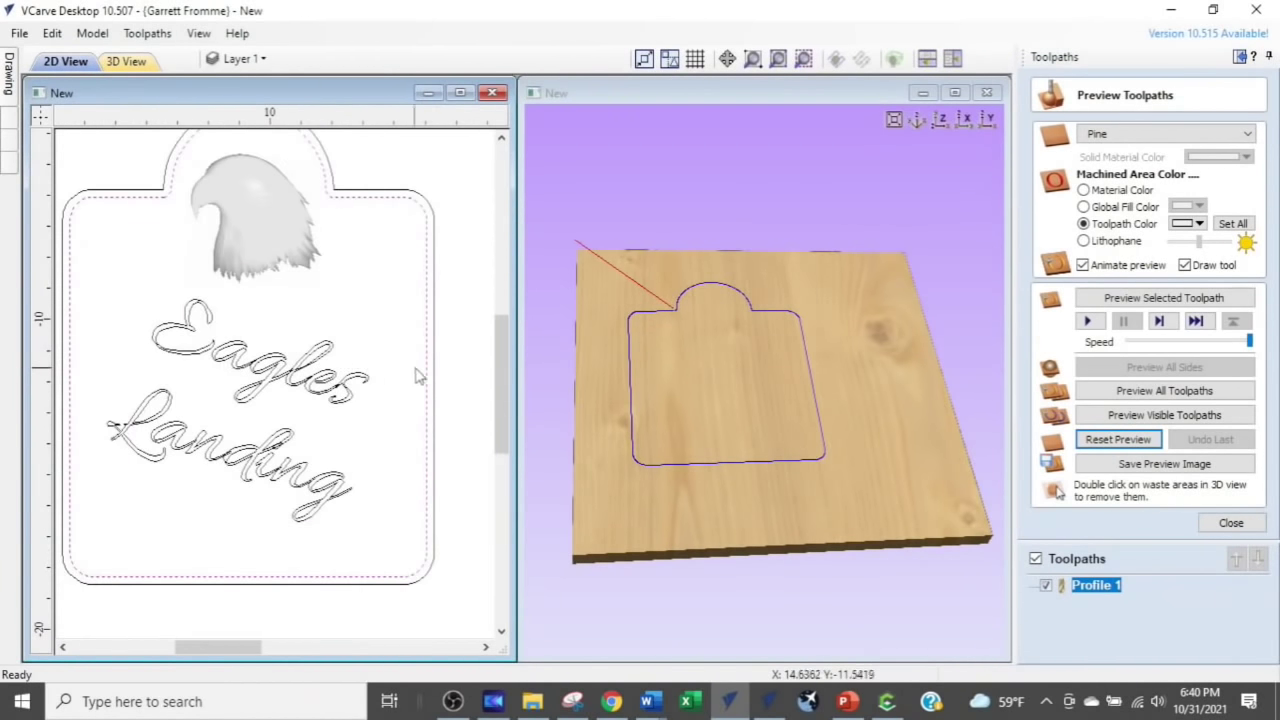
Calculate a V-carve toolpath for the "Eagles Landing" text using the 60-degree 1/4-inch V-bit with a start depth of 0.0
click(378, 352)
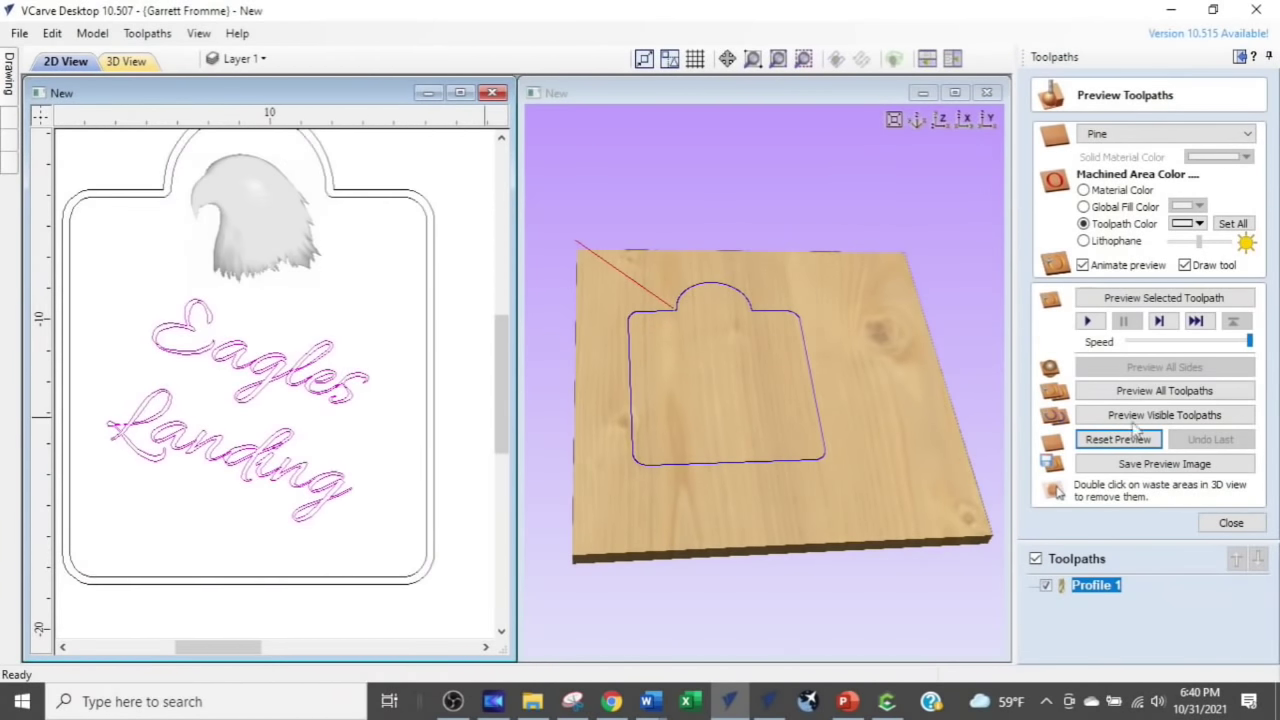
click(1231, 523)
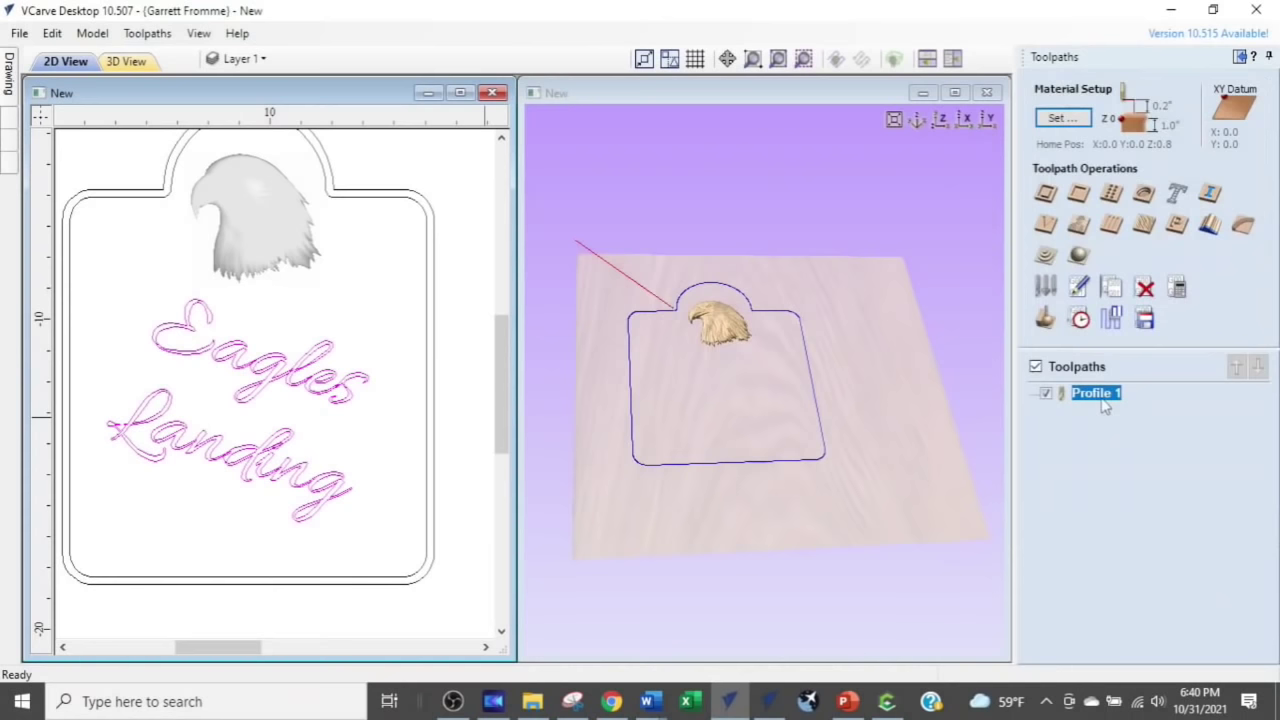
click(1045, 229)
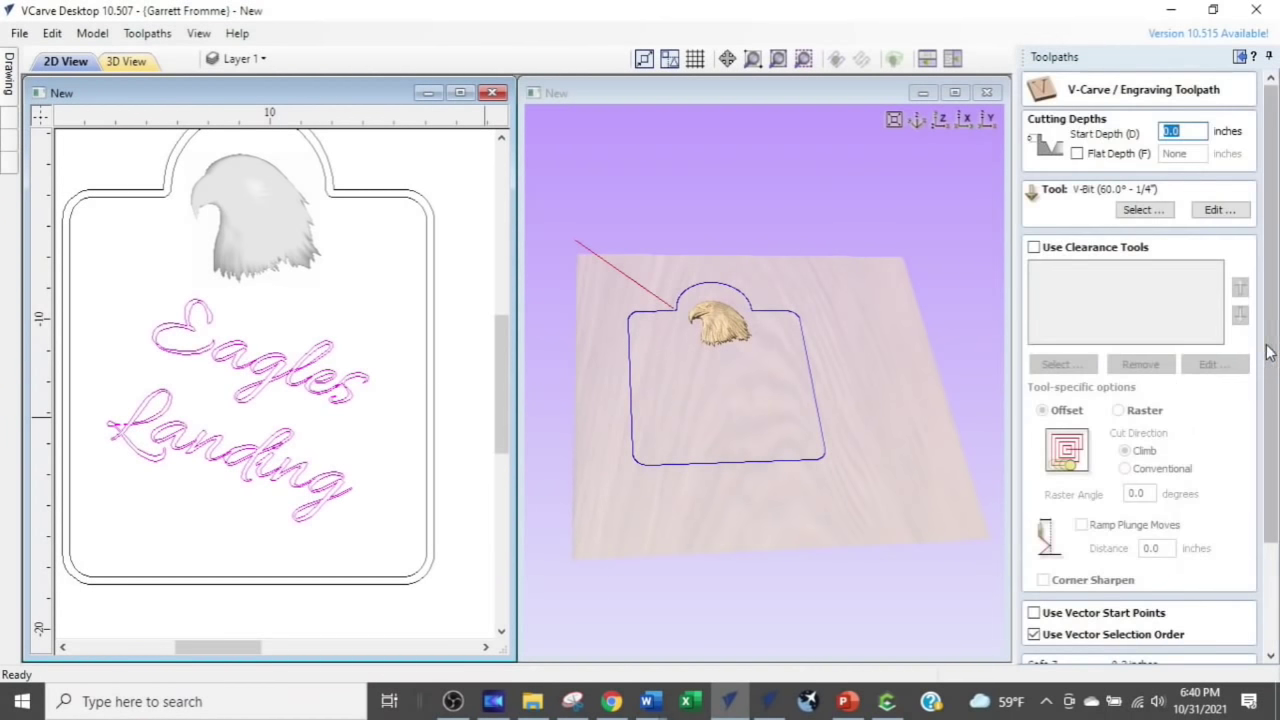
drag(1272, 349, 1272, 460)
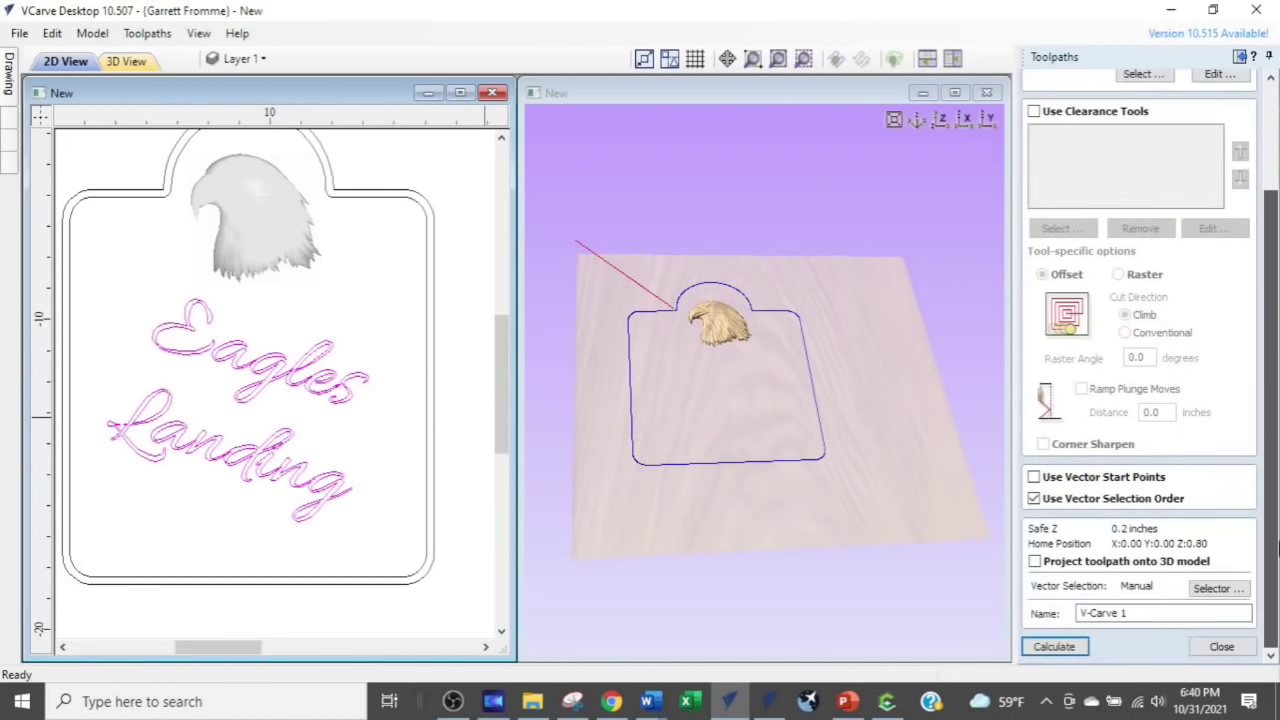
click(1057, 646)
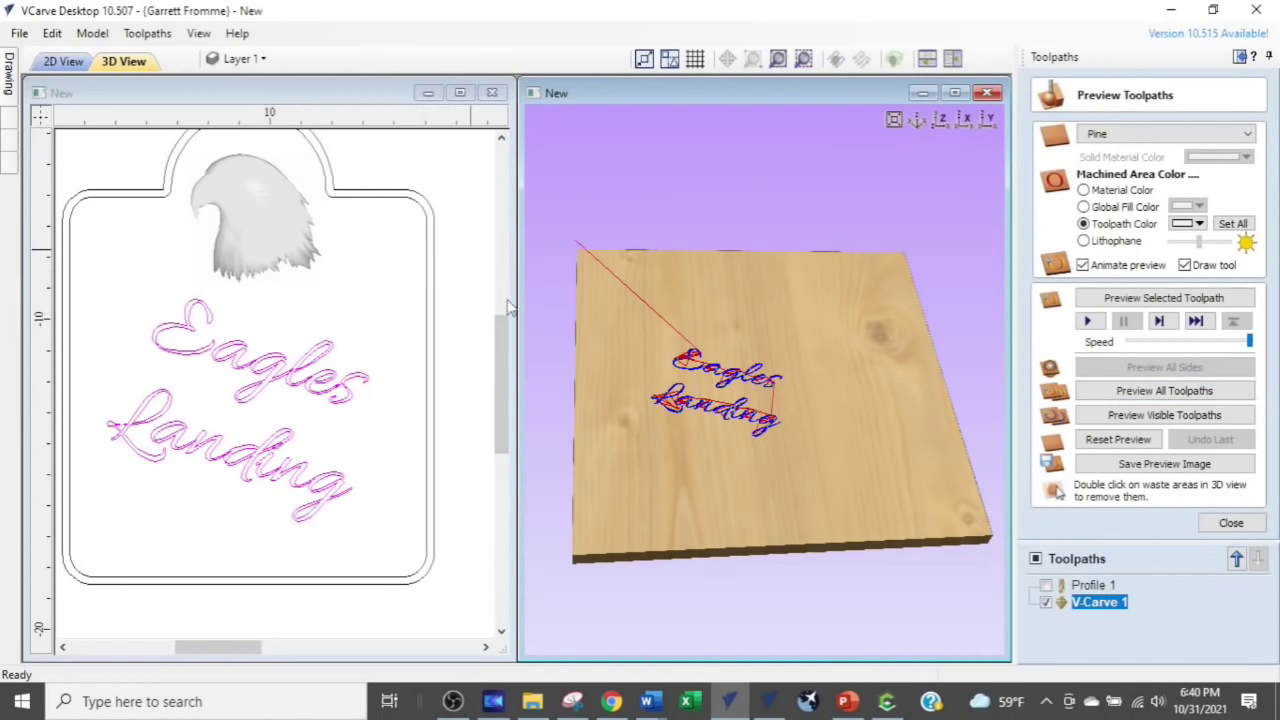
Calculate a 3D finish toolpath for the eagle relief with the 1/8-inch ball nose, model boundary, 0.02-inch boundary offset and raster strategy
click(302, 244)
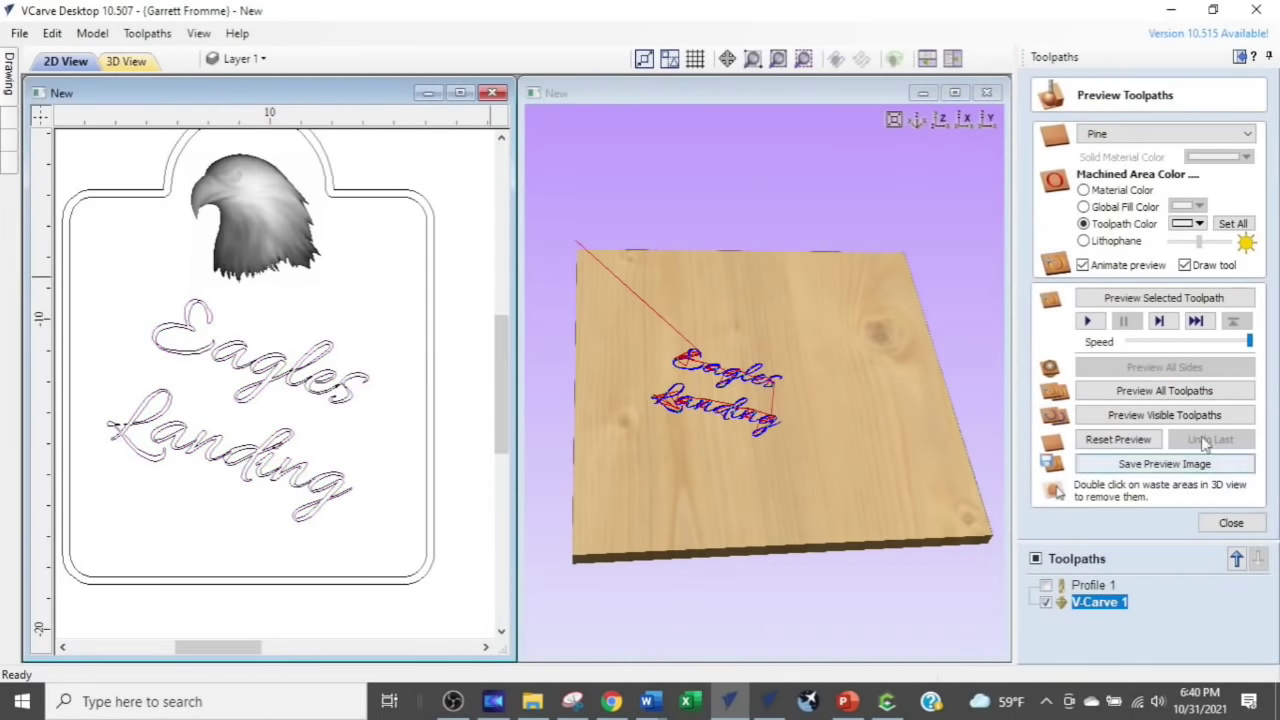
click(1231, 523)
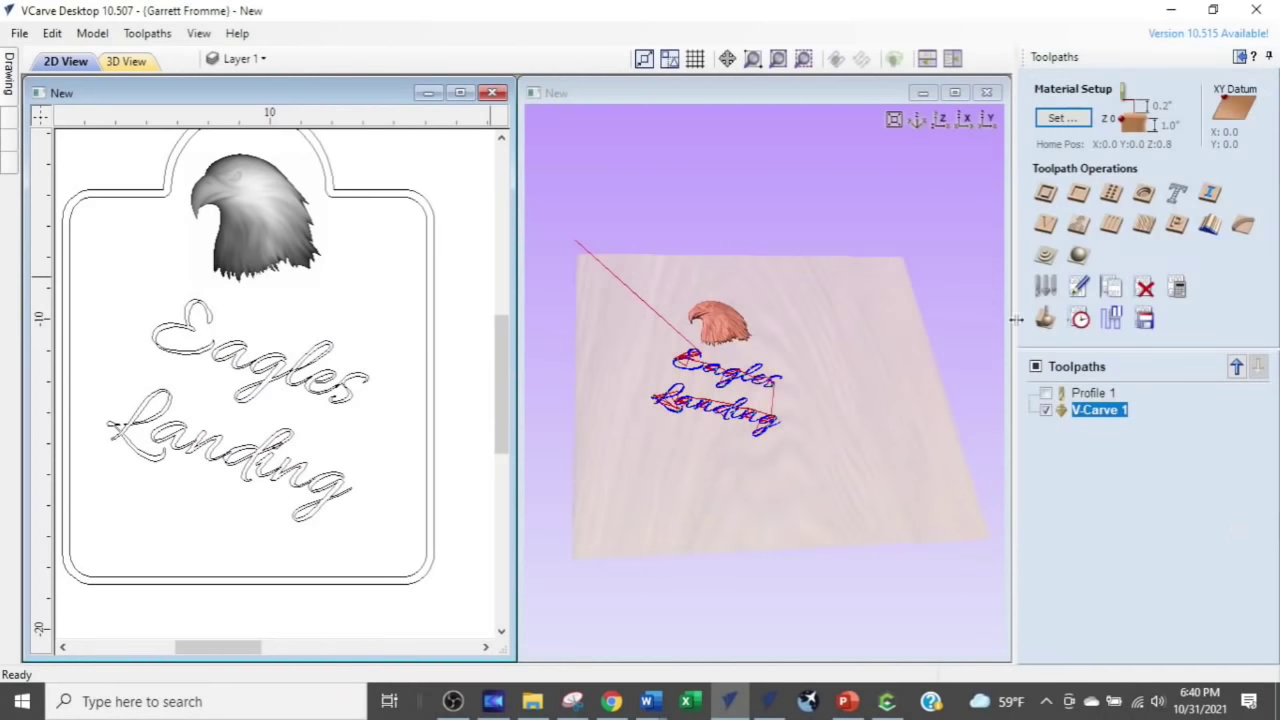
click(1078, 255)
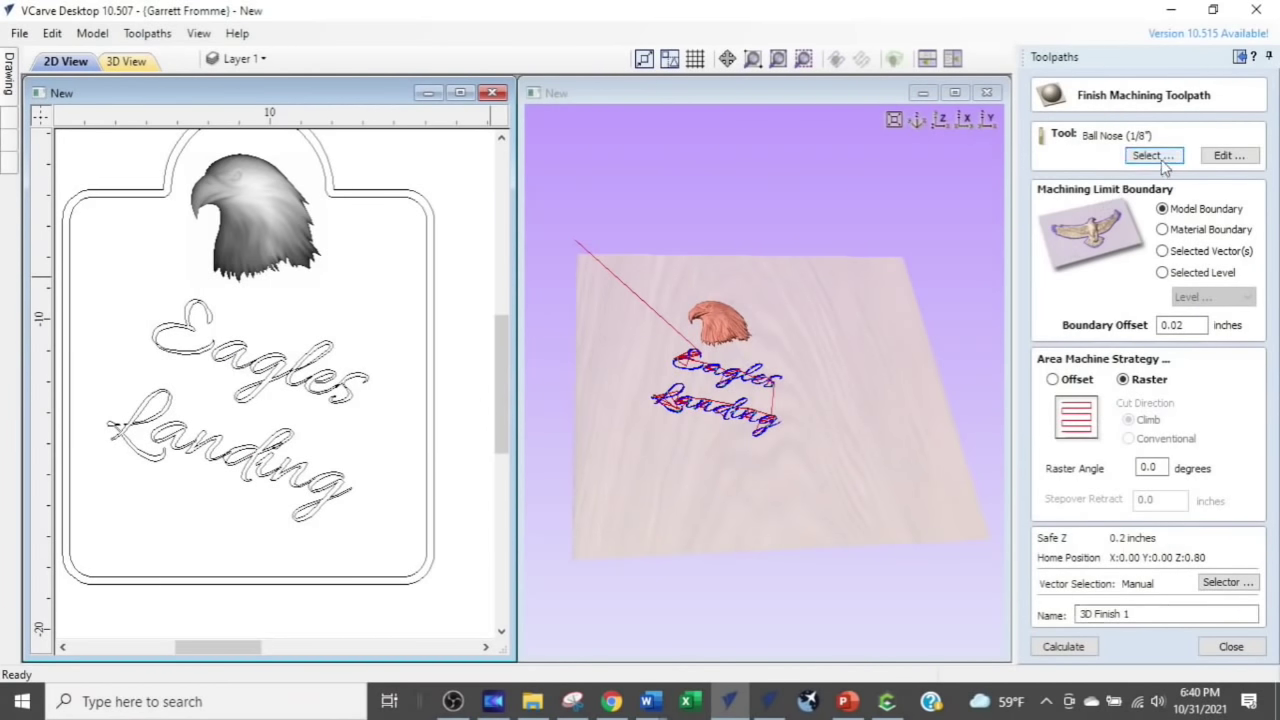
click(1066, 647)
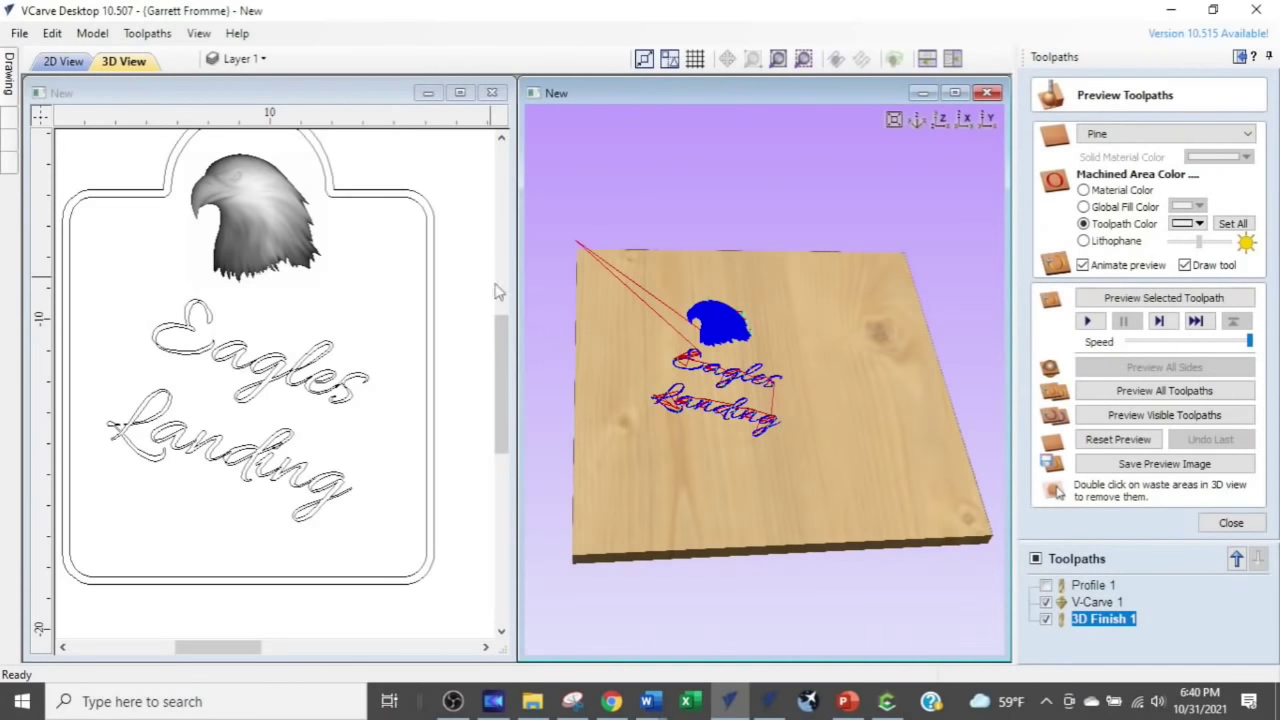
Calculate a profile toolpath outside the sign's outer outline using the 3/16-inch end mill, with the cut depth entered as z (material thickness)
click(414, 192)
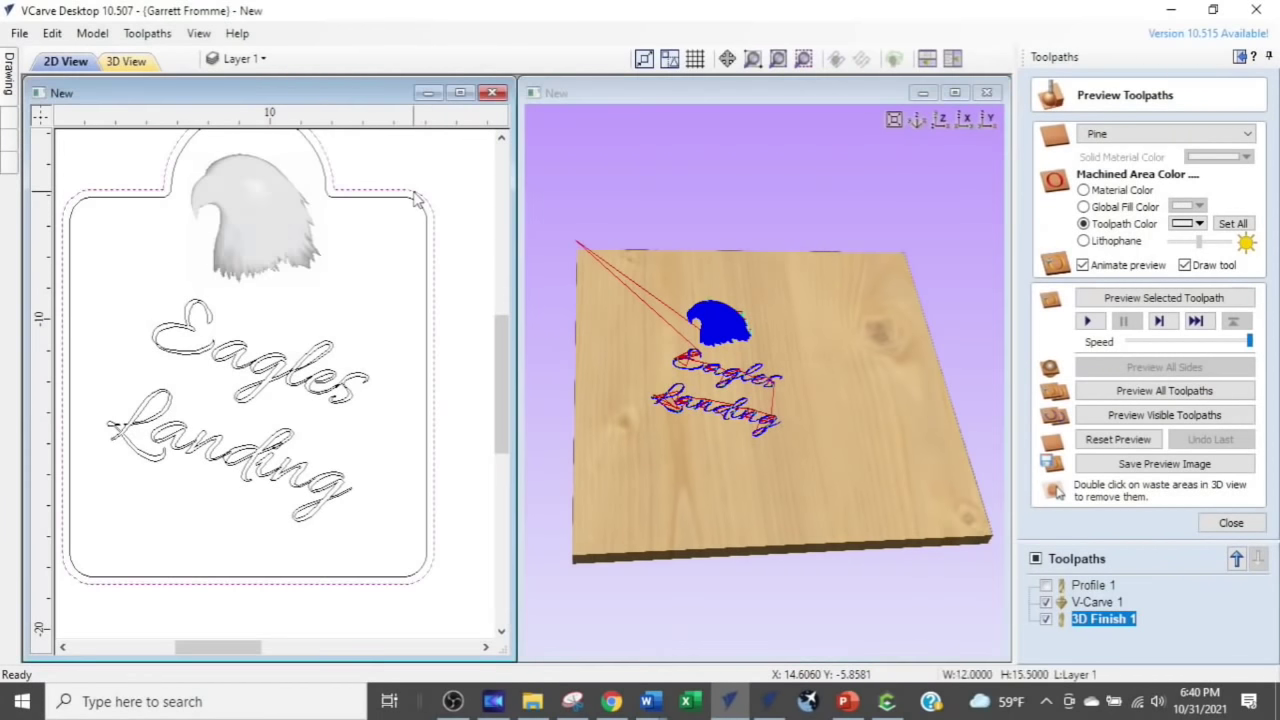
click(1230, 522)
click(1048, 198)
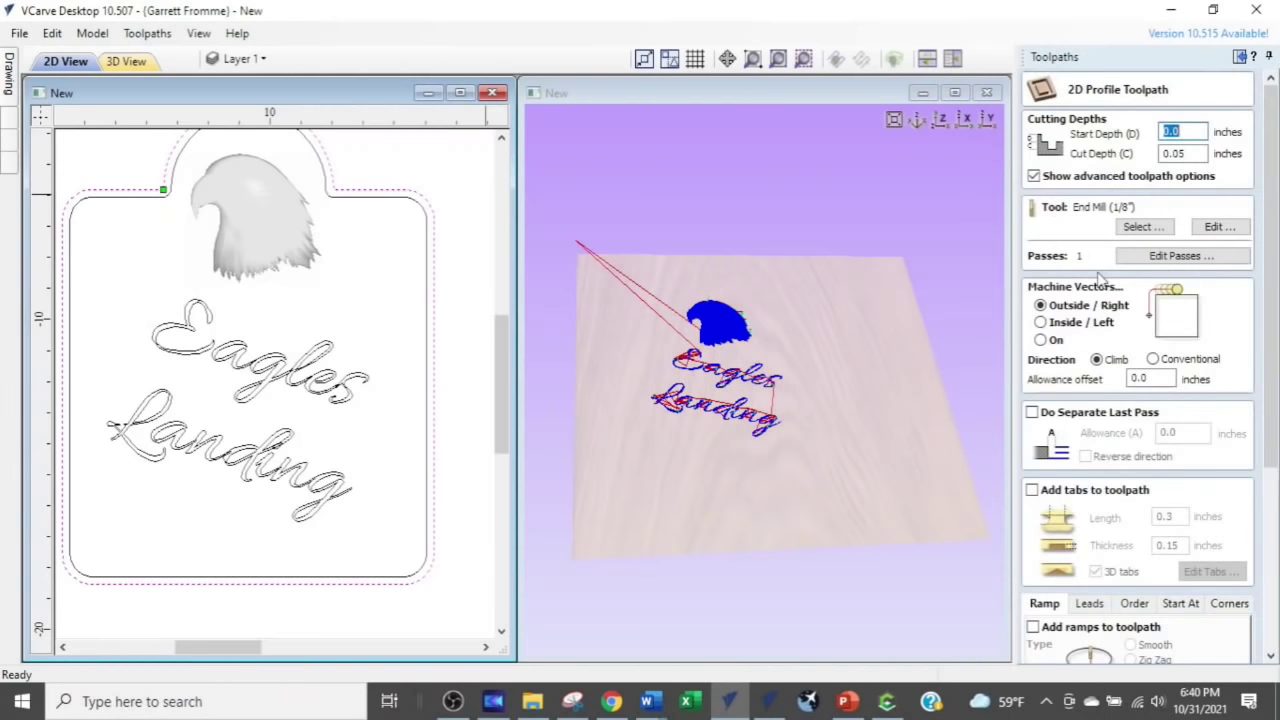
click(1145, 227)
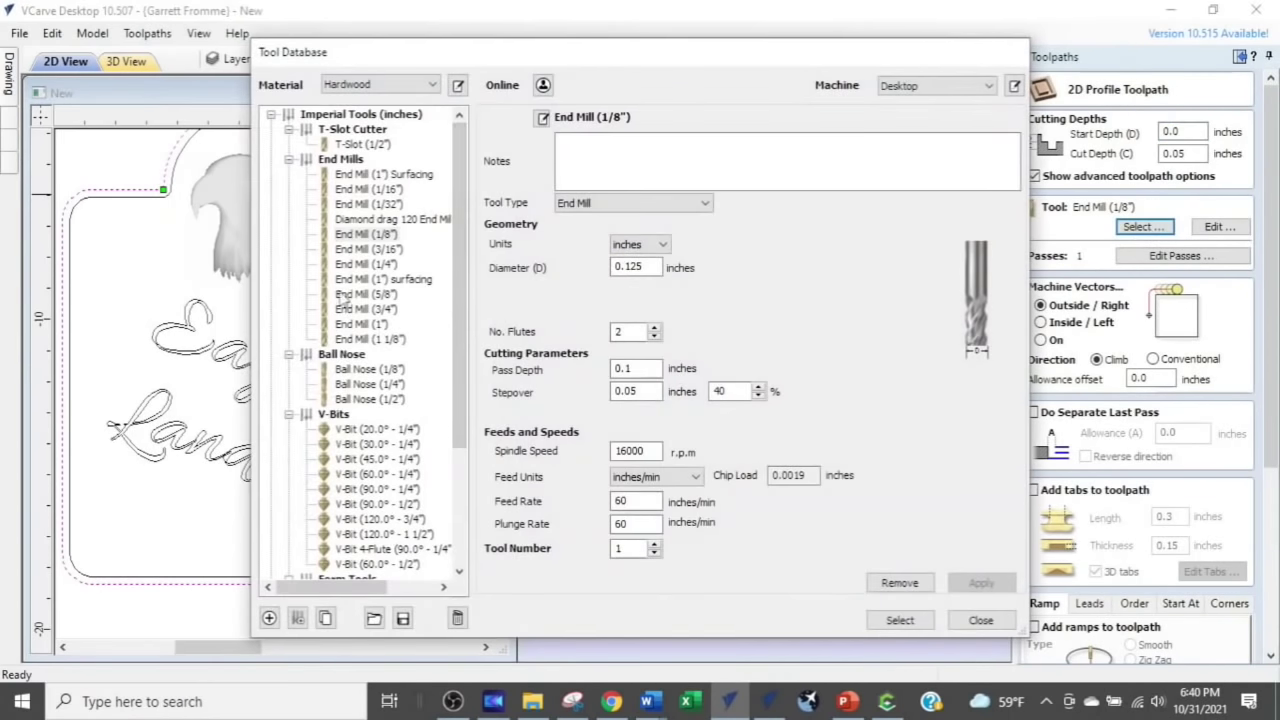
click(366, 249)
click(900, 620)
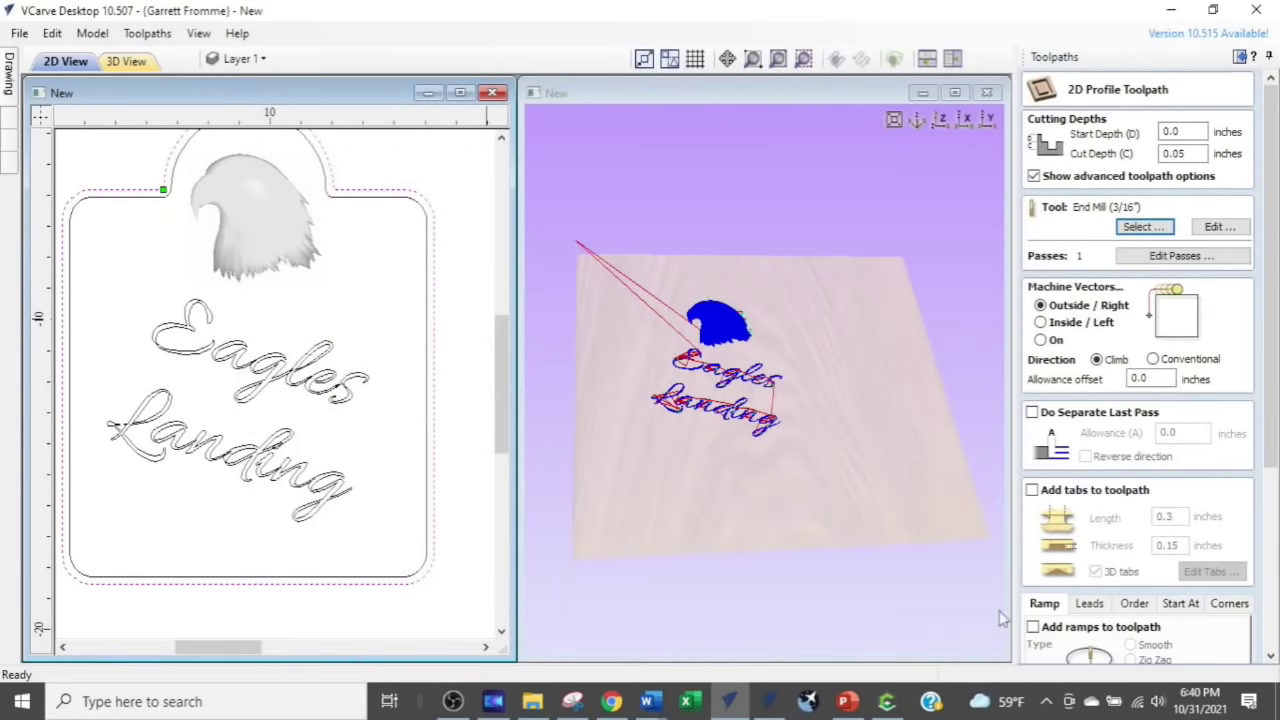
double_click(1180, 153)
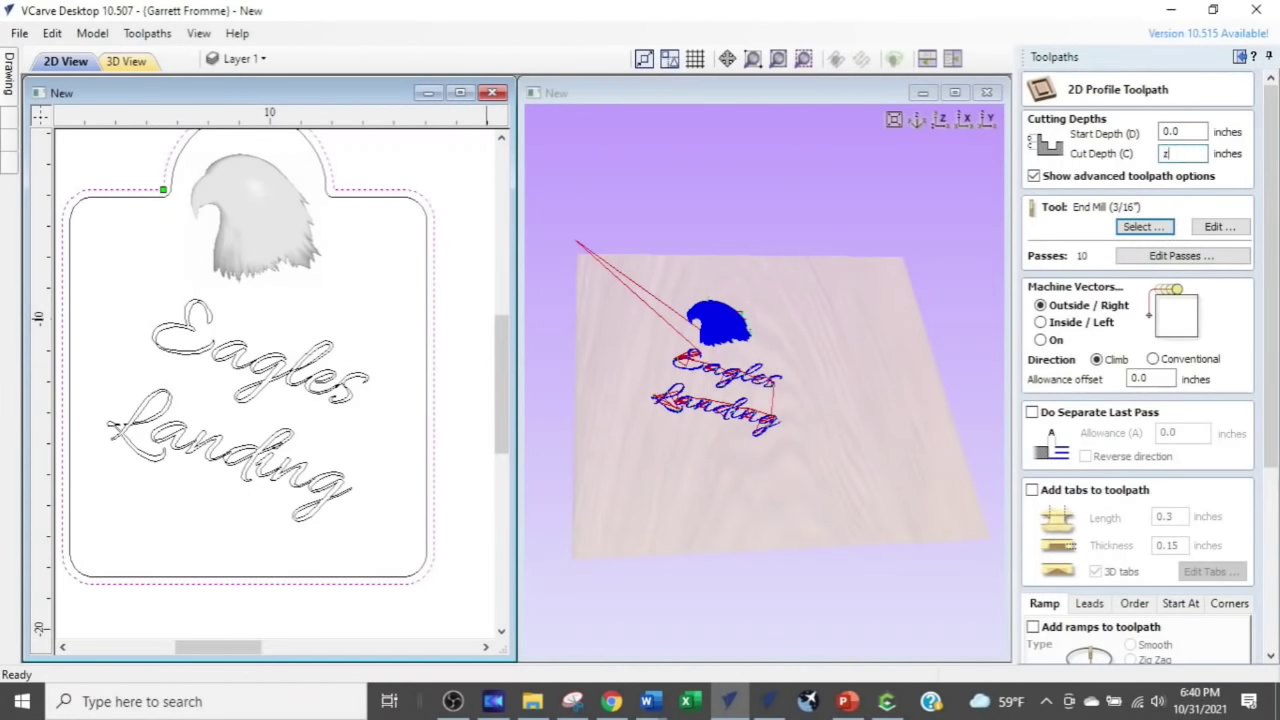
text(z)
key(Return)
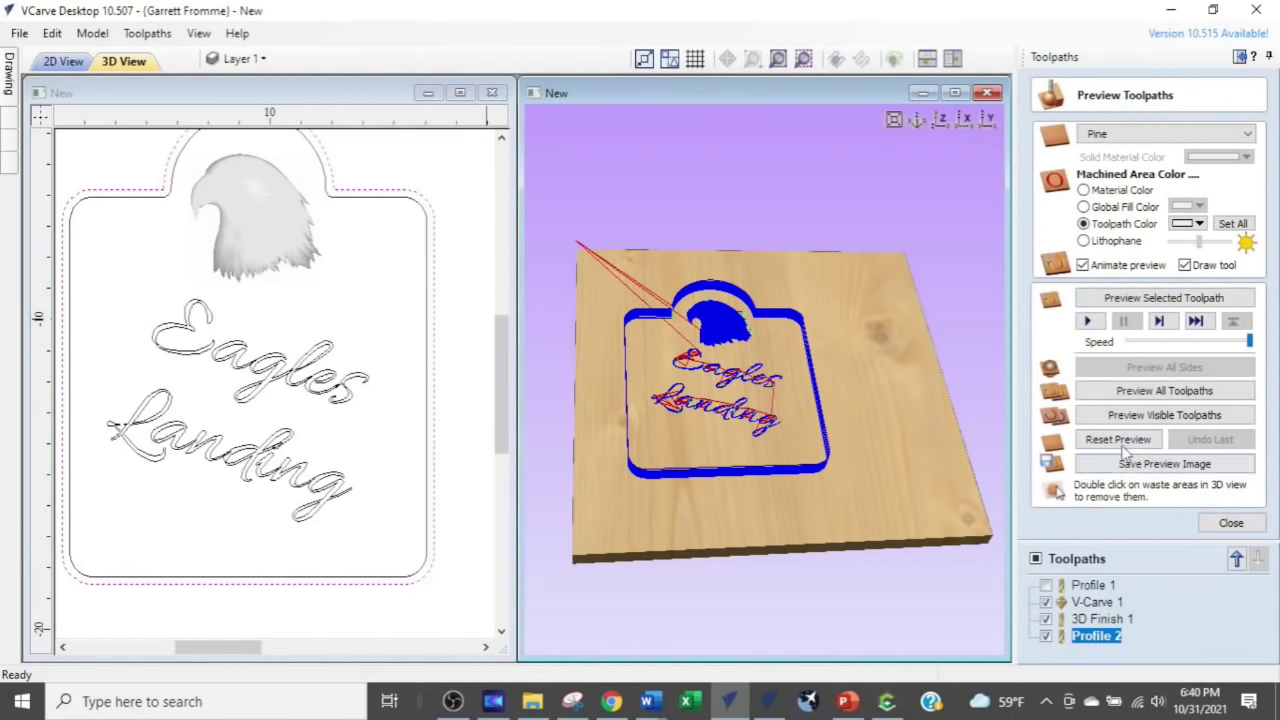
Preview all toolpaths, remove the waste material around the sign, and inspect the carved eagle and lettering up close
click(1112, 392)
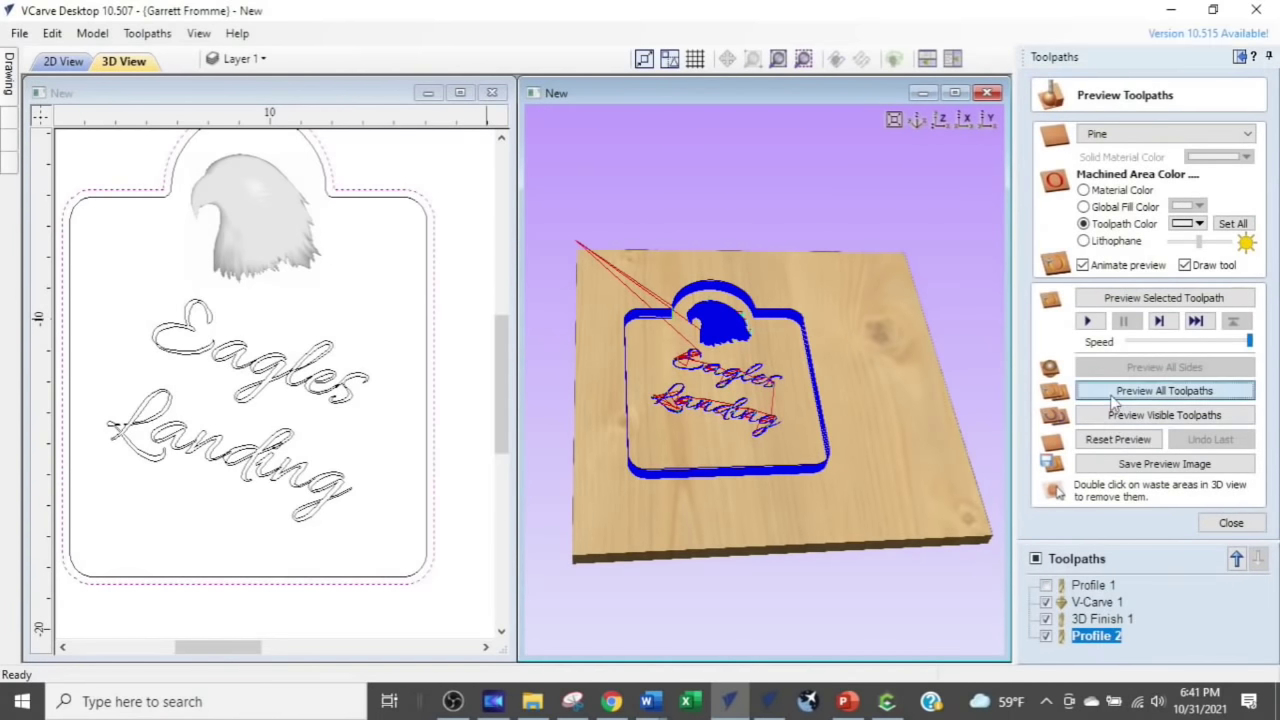
double_click(876, 380)
scroll(791, 403, up, 5)
drag(759, 421, 857, 507)
drag(772, 480, 751, 548)
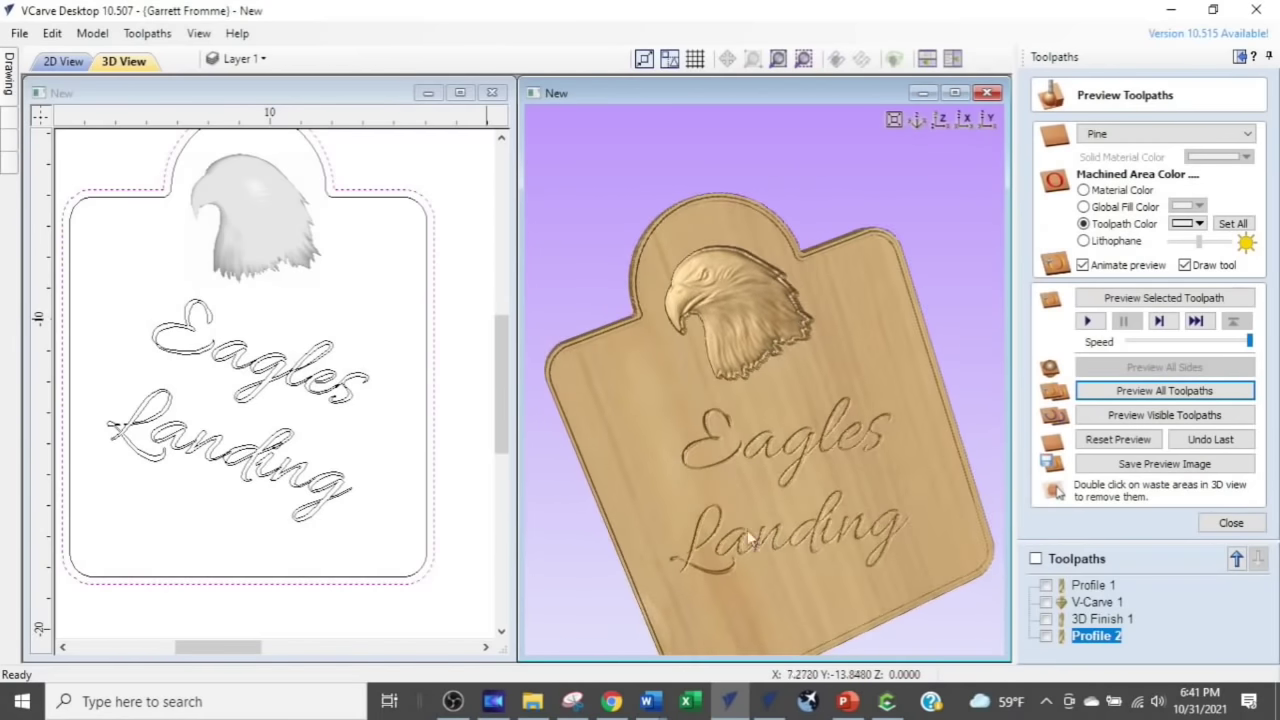
scroll(809, 244, up, 5)
drag(809, 244, 830, 200)
scroll(728, 347, down, 3)
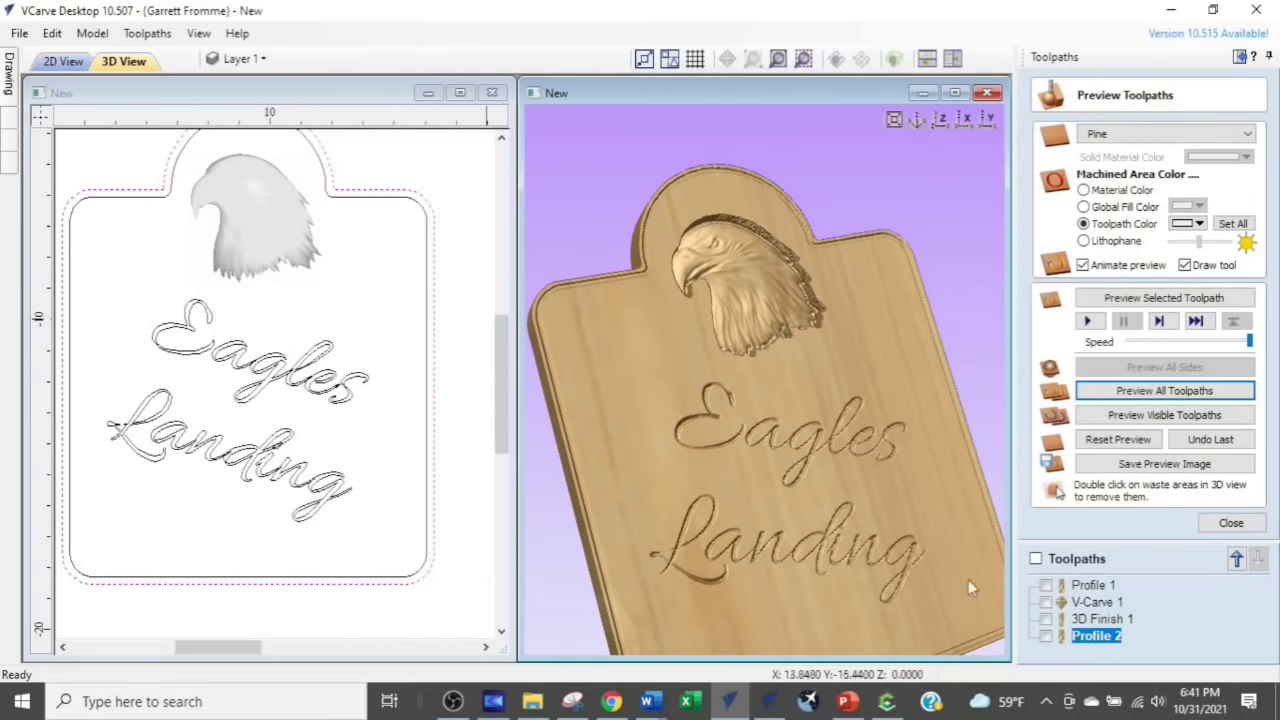
Close and reopen the toolpath preview, and examine the whole carved sign from an angle
click(1229, 523)
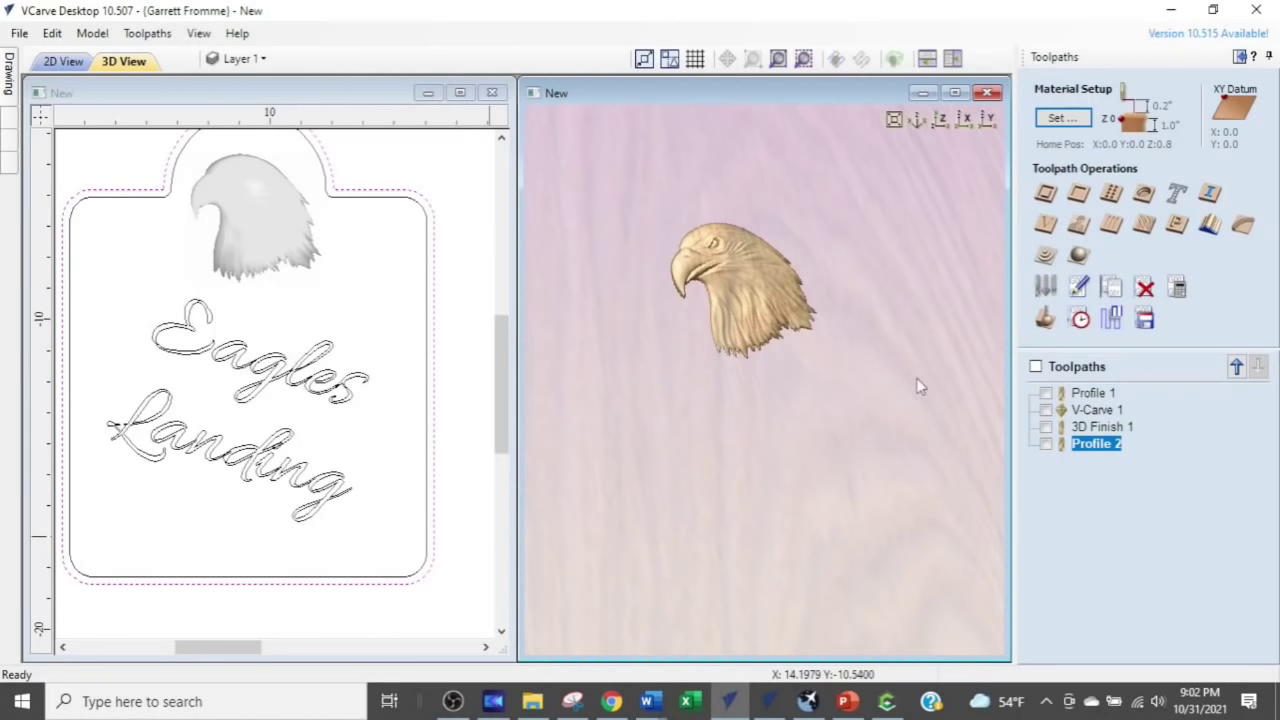
click(1045, 318)
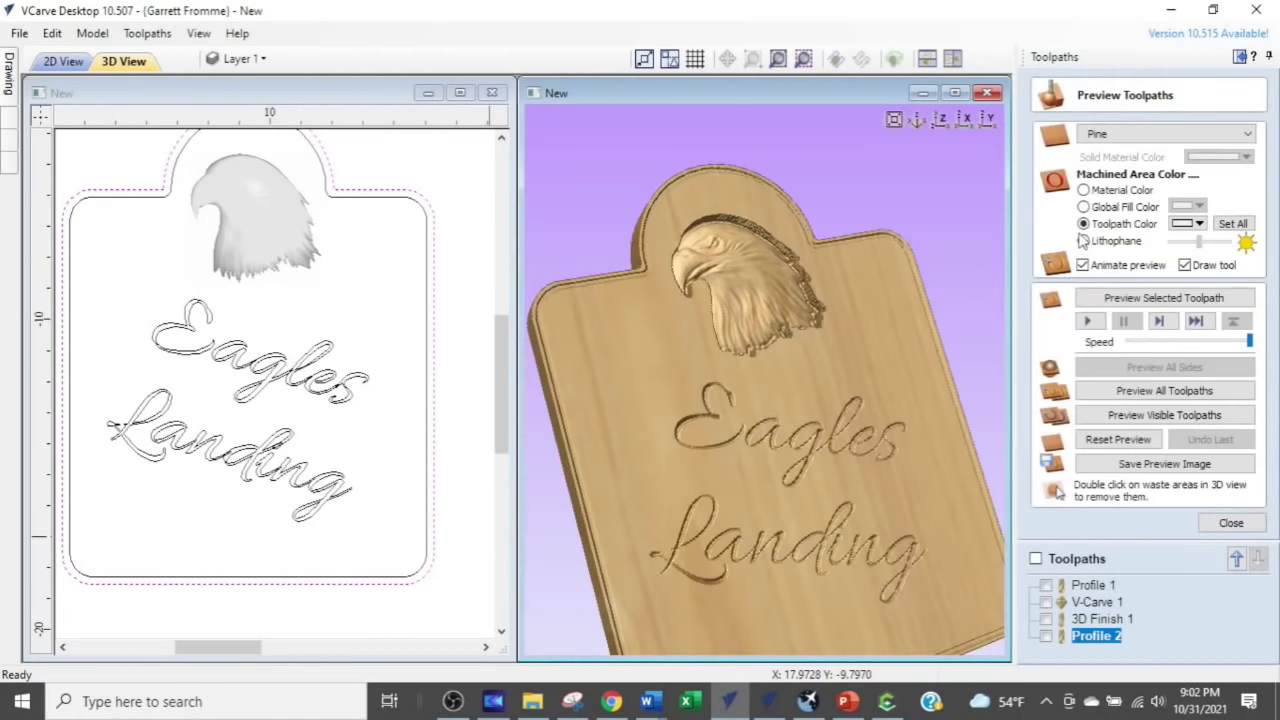
drag(659, 437, 739, 401)
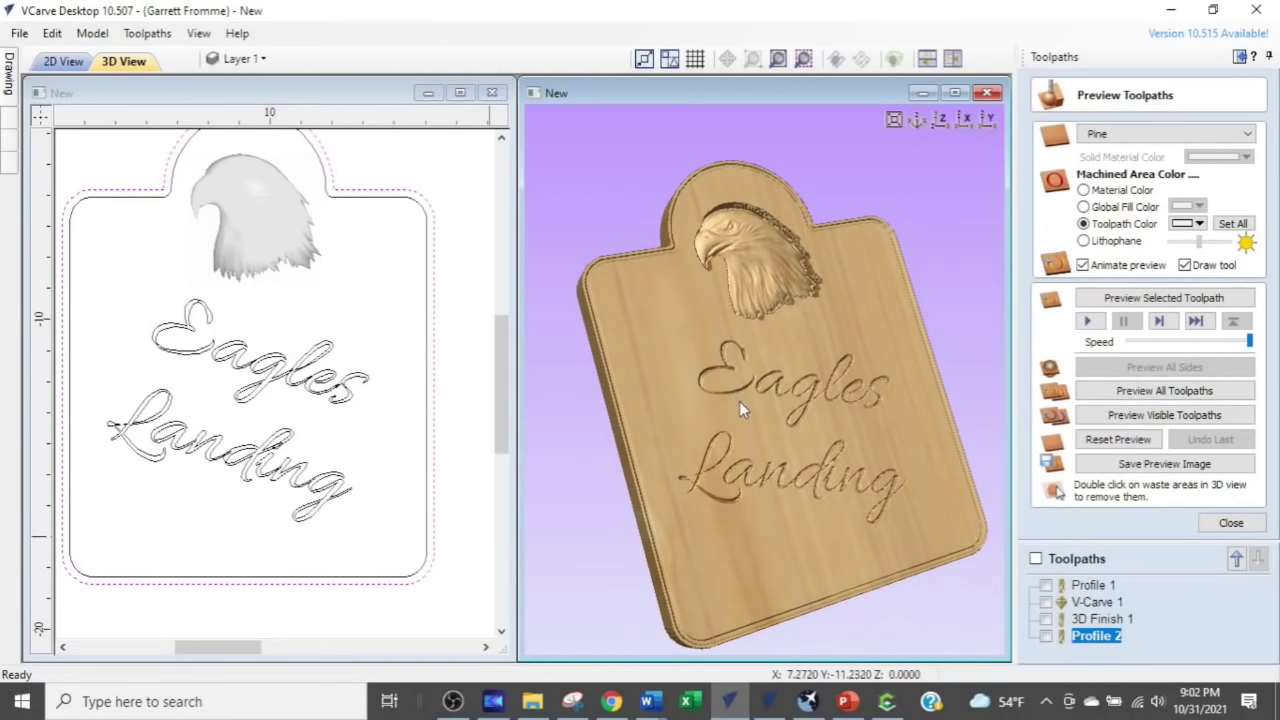
Draw two five-pointed stars with a 1.75-inch outer radius, one on each side below the eagle, and return to the toolpath preview
click(1238, 58)
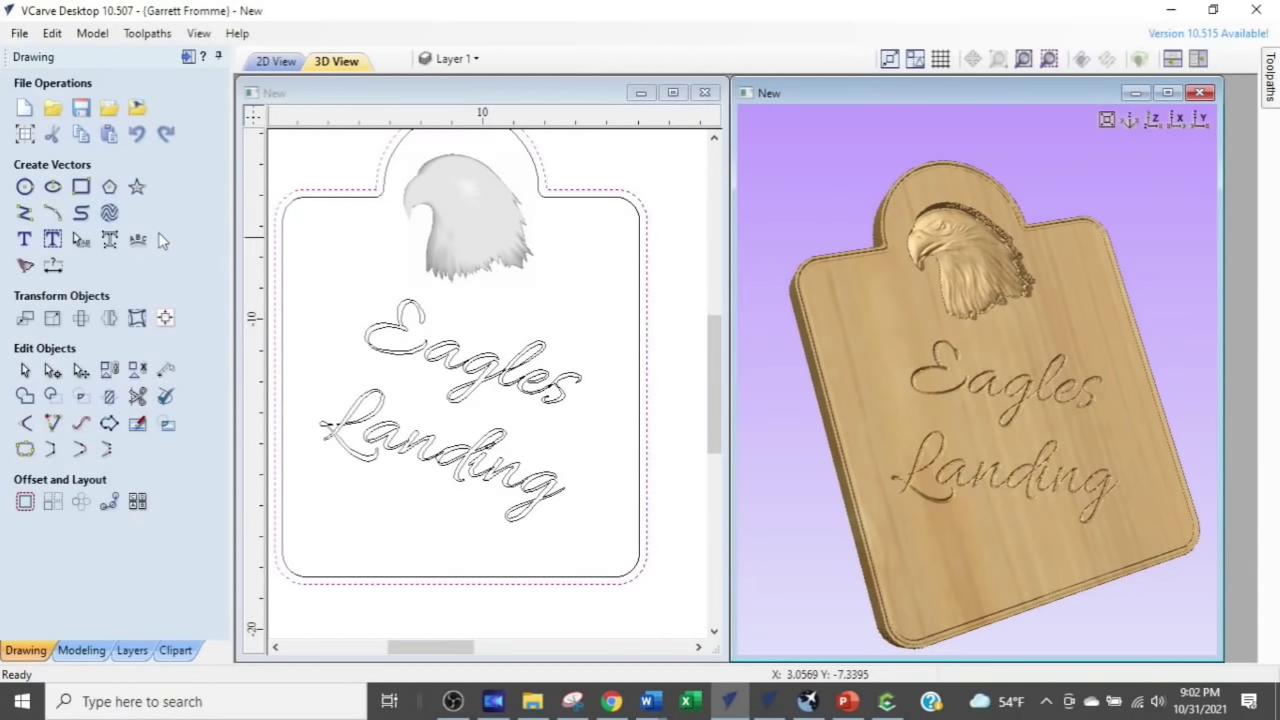
click(139, 188)
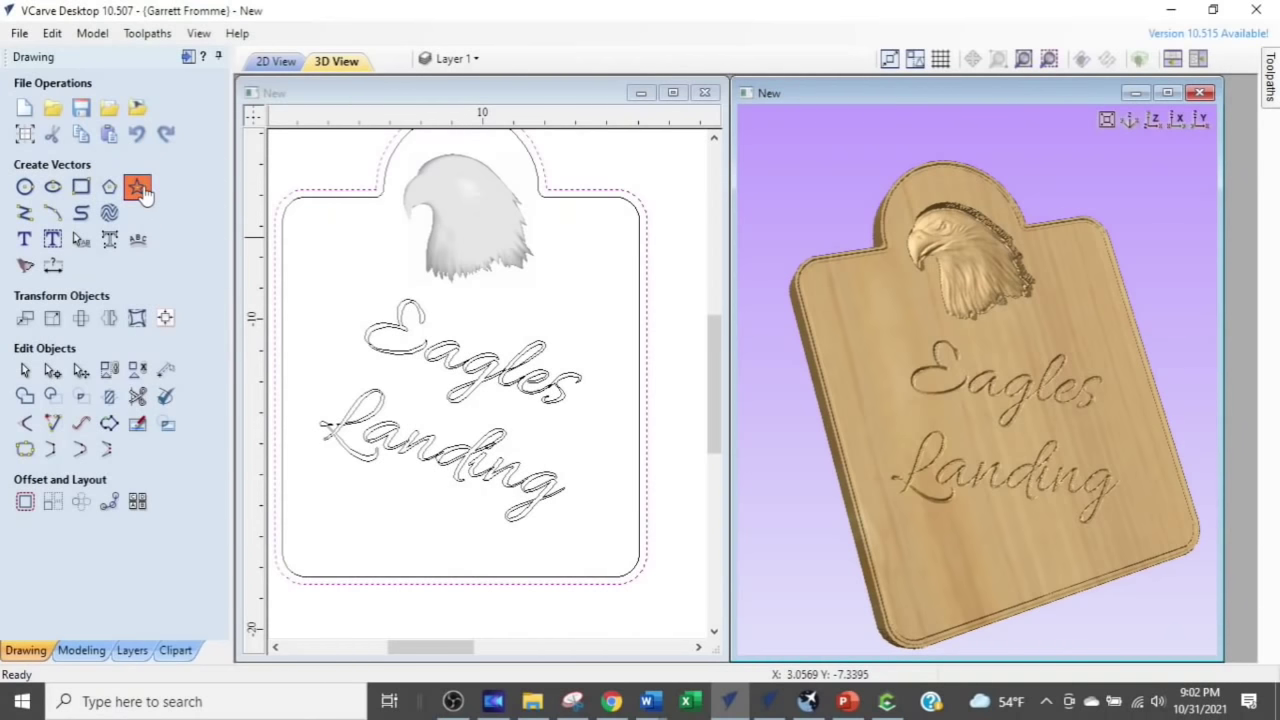
click(545, 293)
click(597, 282)
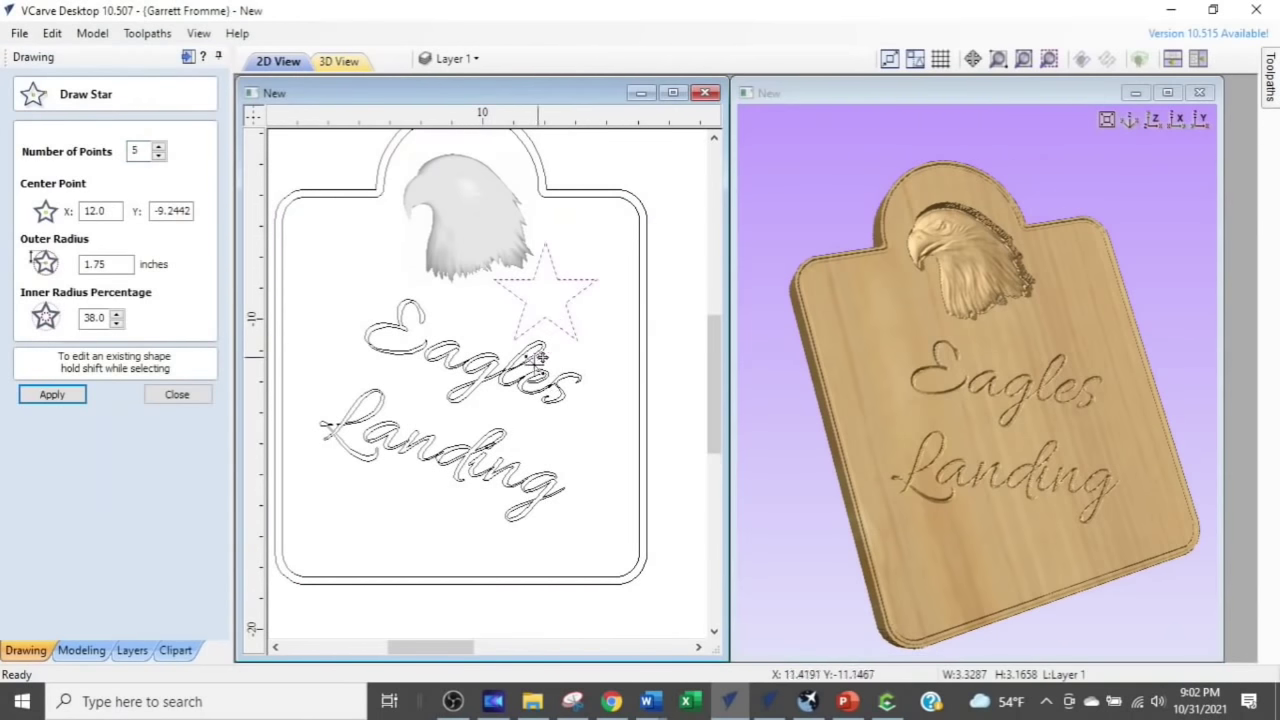
click(362, 288)
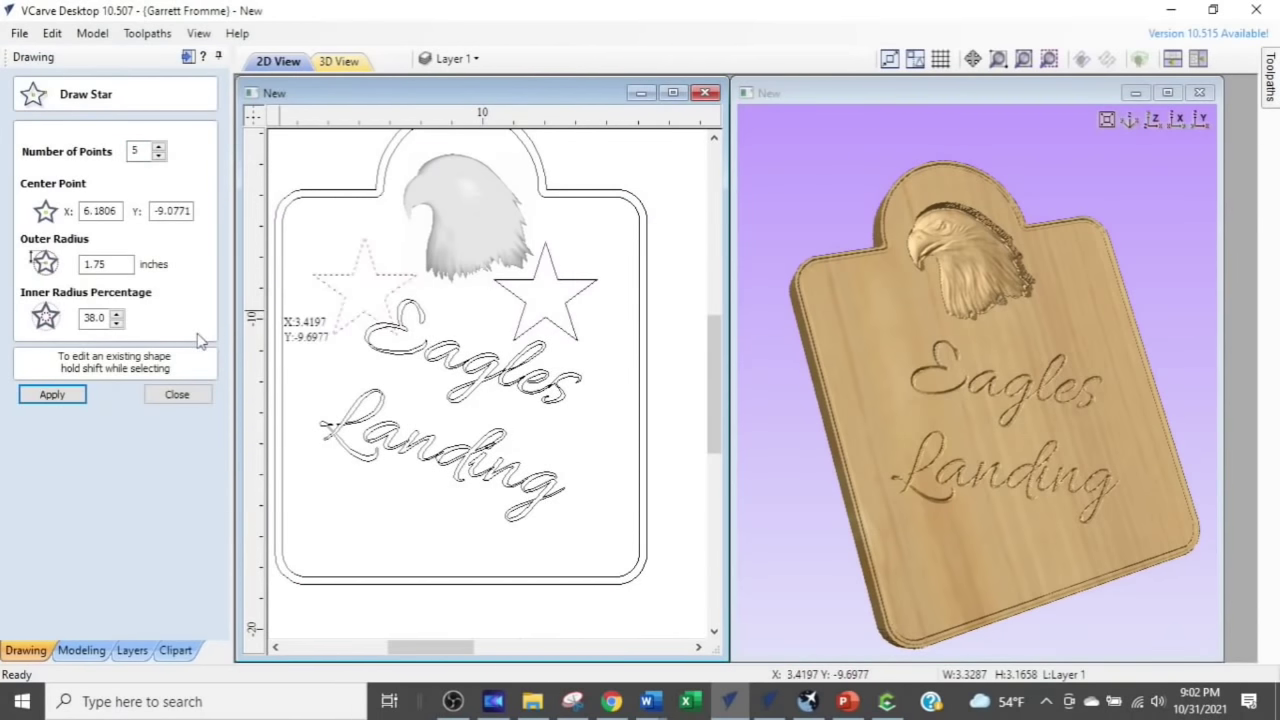
click(177, 394)
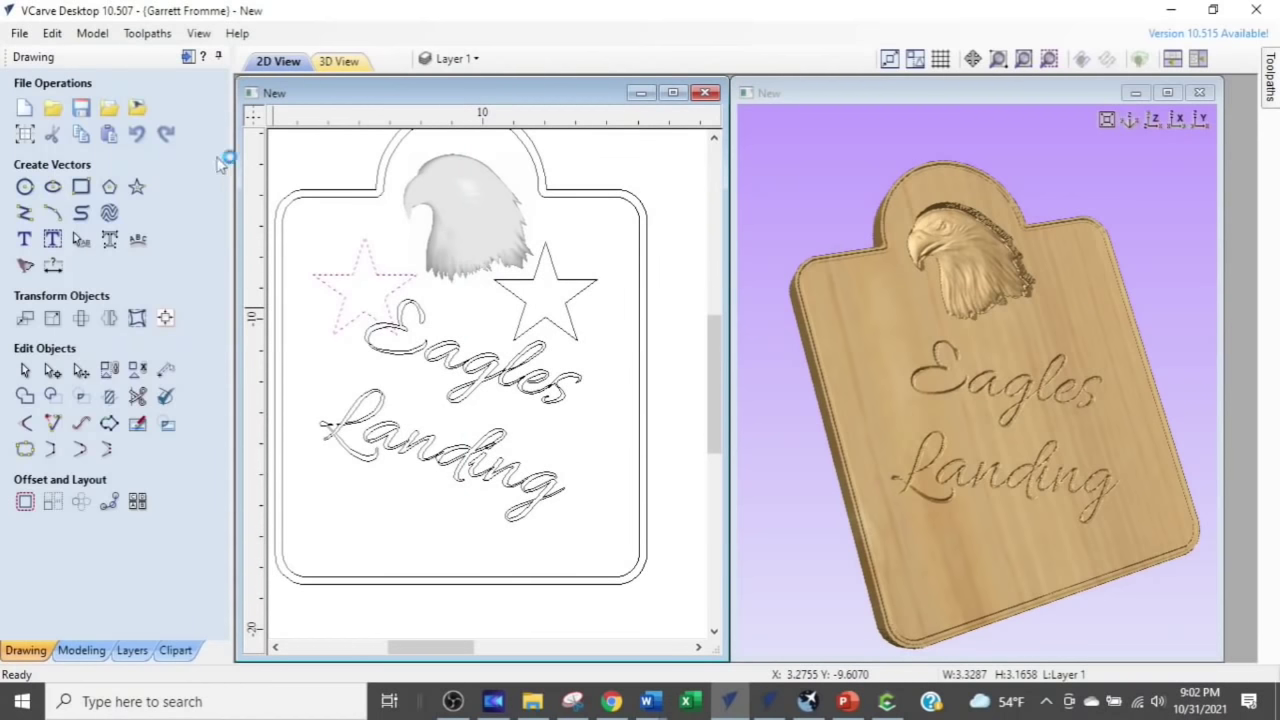
click(188, 57)
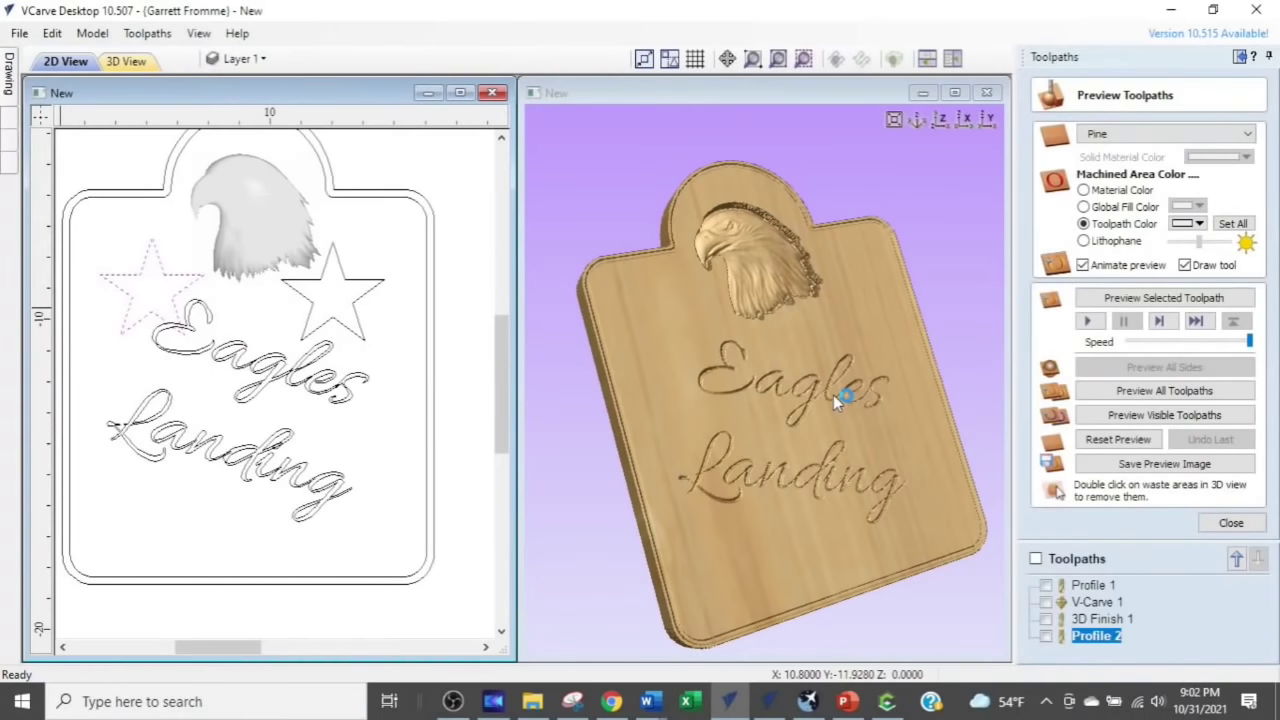
Look over the sign preview and its toolpath list, and switch to gSender
drag(860, 215, 809, 243)
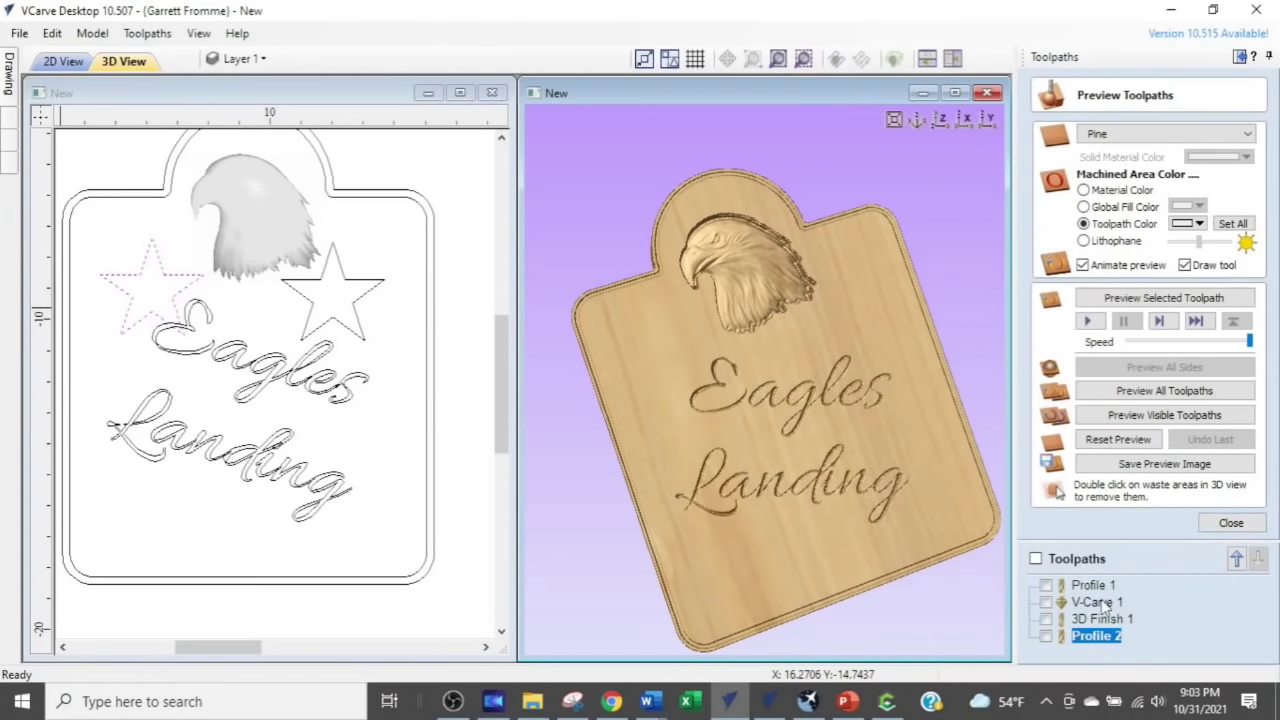
mouse_move(1096, 592)
click(800, 703)
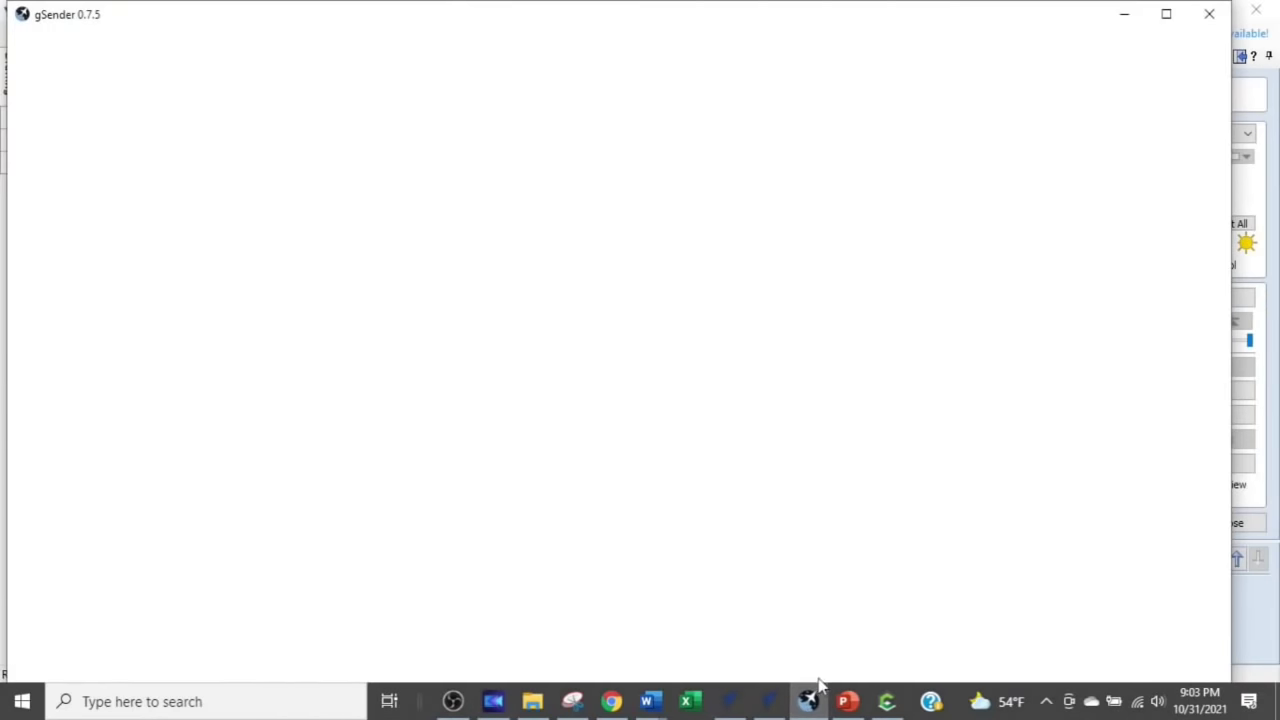